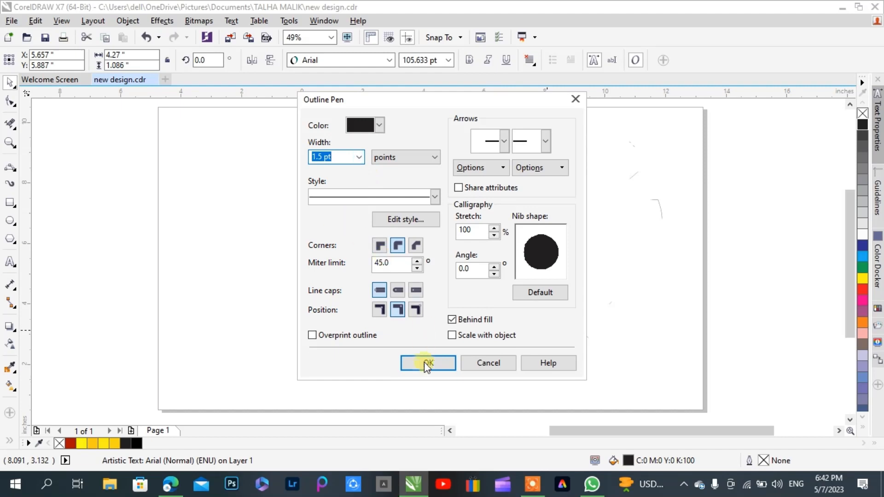
Apply a black 1.5 pt outline with rounded corners, placed behind the fill, to the MAYIS text
left_click(429, 363)
scroll(446, 240, "up", 3)
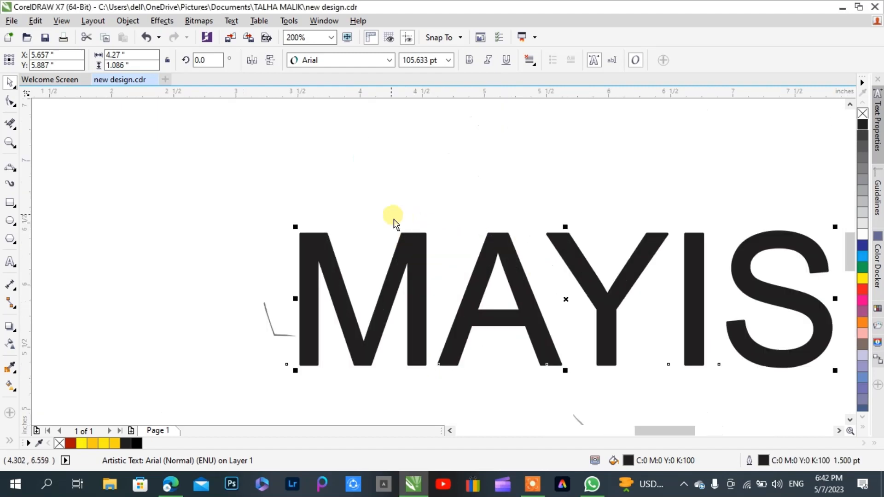
scroll(359, 210, "down", 2)
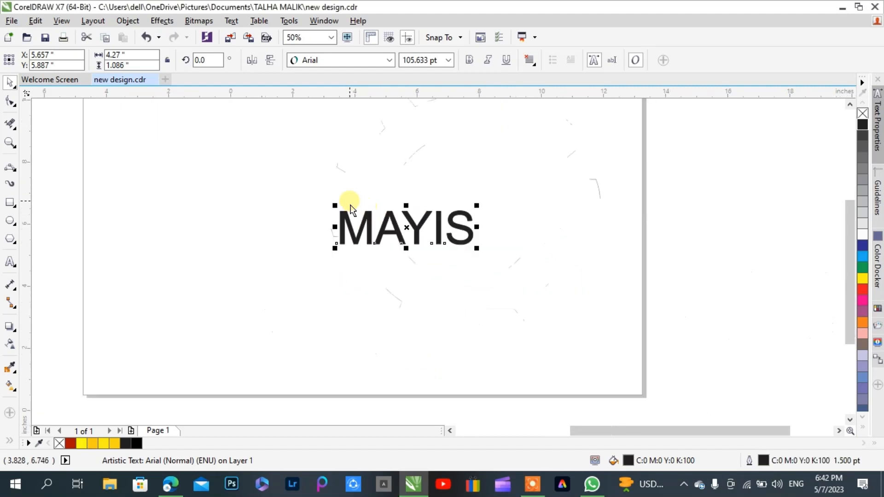
scroll(369, 221, "up", 3)
scroll(277, 237, "down", 1)
scroll(277, 237, "down", 1)
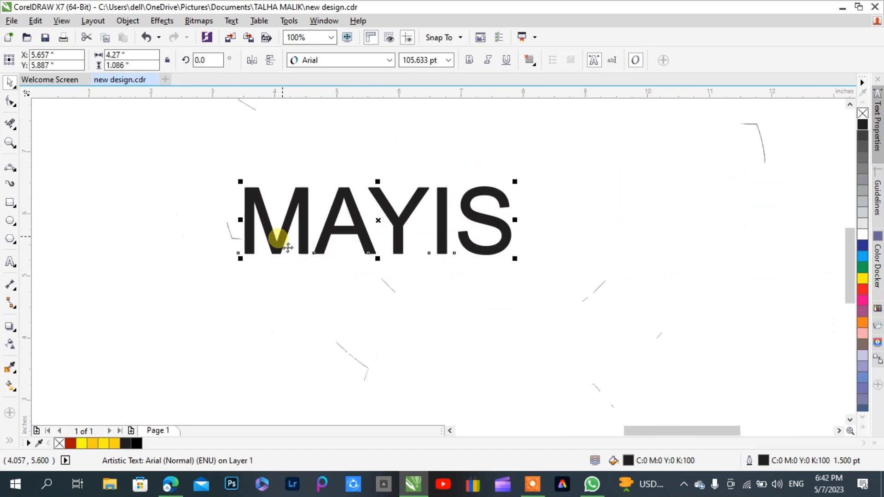
scroll(271, 182, "down", 1)
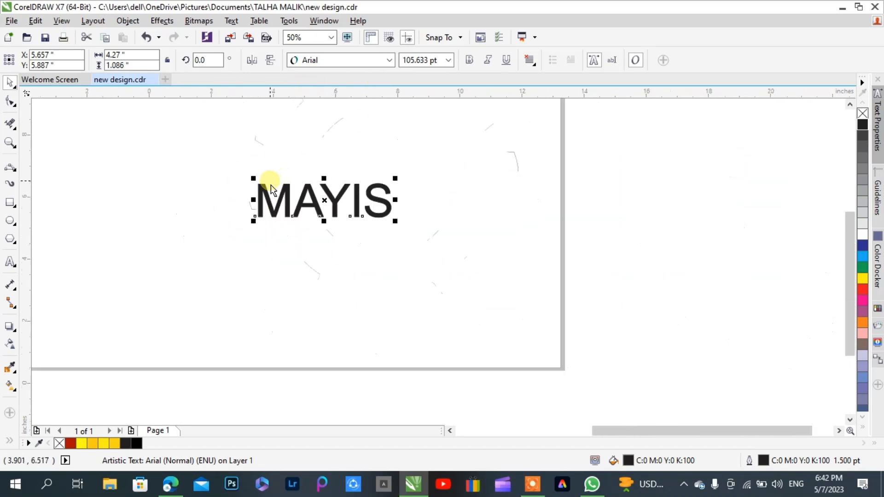
Change the MAYIS text's font to Arial Rounded MT Bold and enlarge it to about 130.8 pt
scroll(372, 207, "up", 1)
left_click(390, 61)
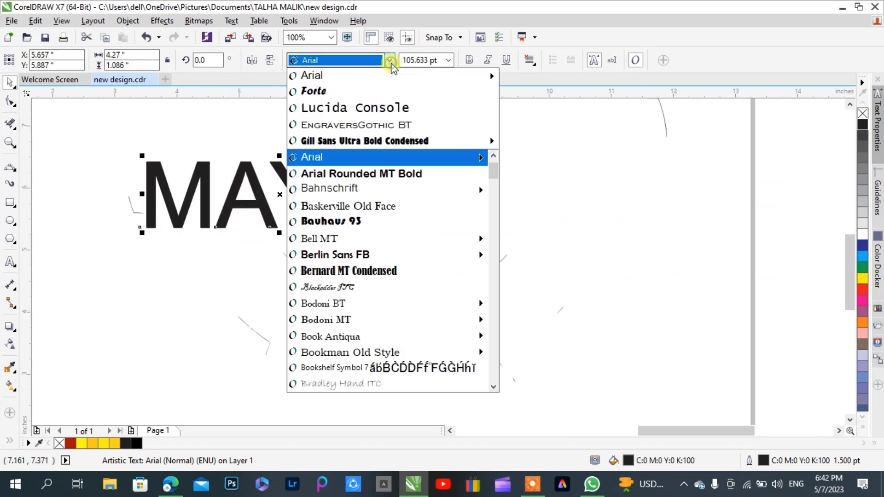
left_click(363, 174)
scroll(113, 221, "down", 1)
scroll(264, 288, "down", 1)
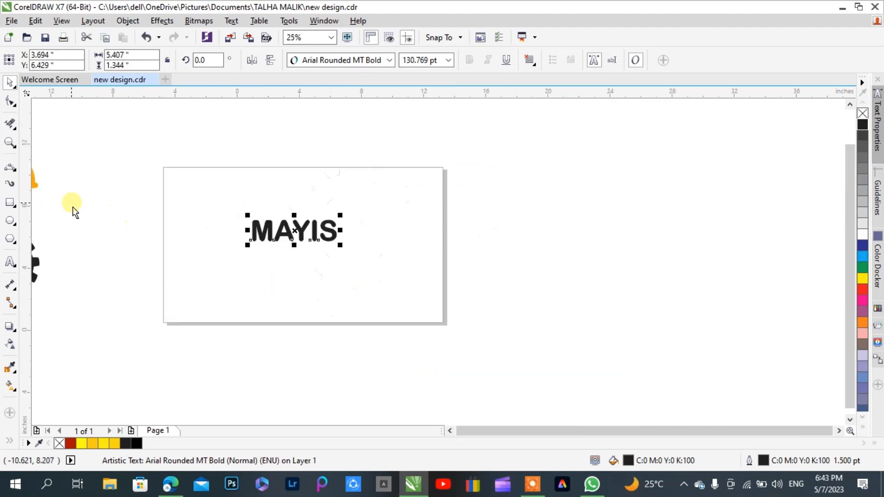
Move the yellow helmet onto the page's upper-left area and rotate it counterclockwise by about 39.5 degrees
scroll(96, 206, "down", 1)
left_click(57, 193)
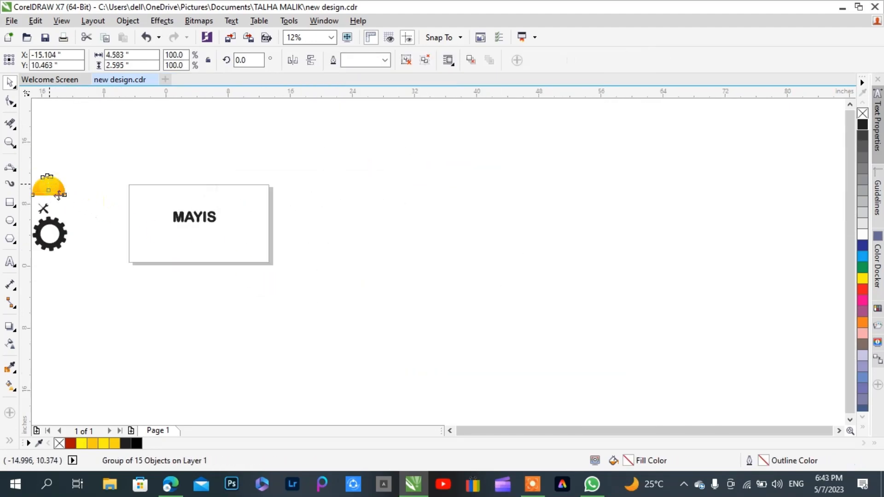
left_click_drag(59, 195, 158, 203)
scroll(158, 203, "up", 1)
scroll(165, 211, "up", 1)
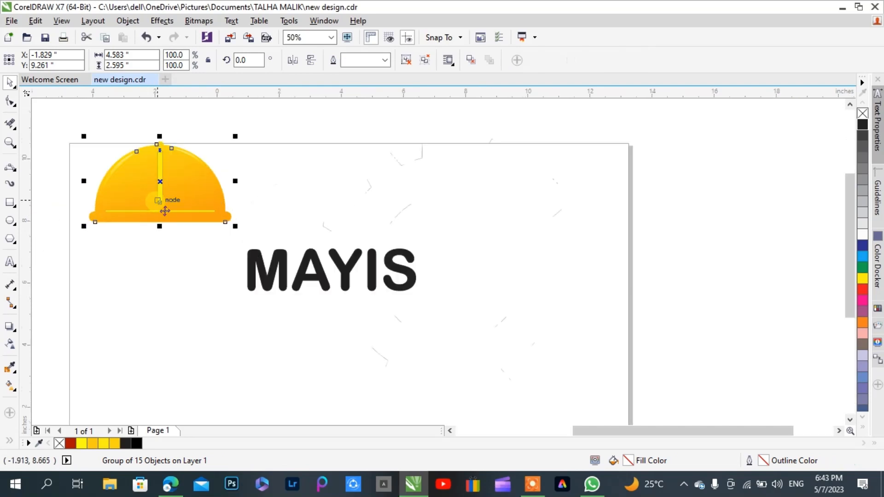
left_click(165, 210)
left_click_drag(93, 239, 125, 277)
left_click_drag(175, 162, 190, 194)
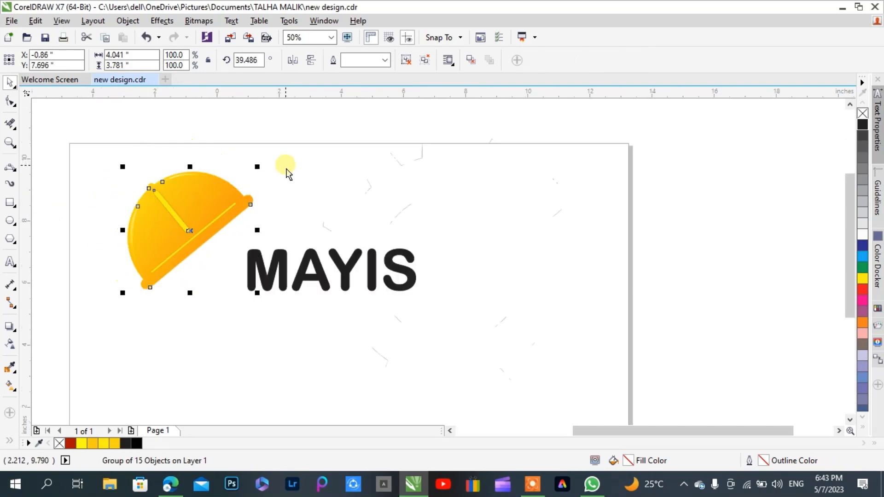
Move the MAYIS text down to the lower-right area of the page, clear of the helmet
scroll(284, 185, "down", 1)
left_click(288, 222)
left_click_drag(288, 222, 327, 286)
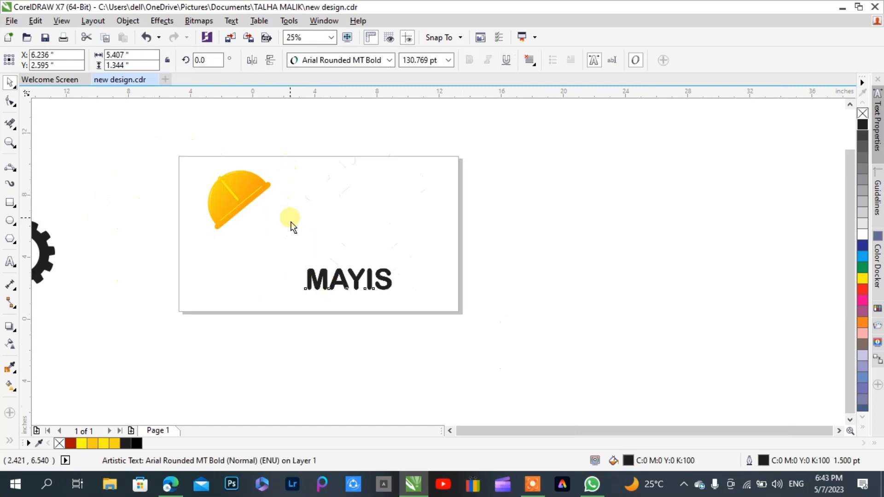
left_click(206, 204)
scroll(205, 203, "up", 1)
left_click(256, 217)
left_click(168, 224)
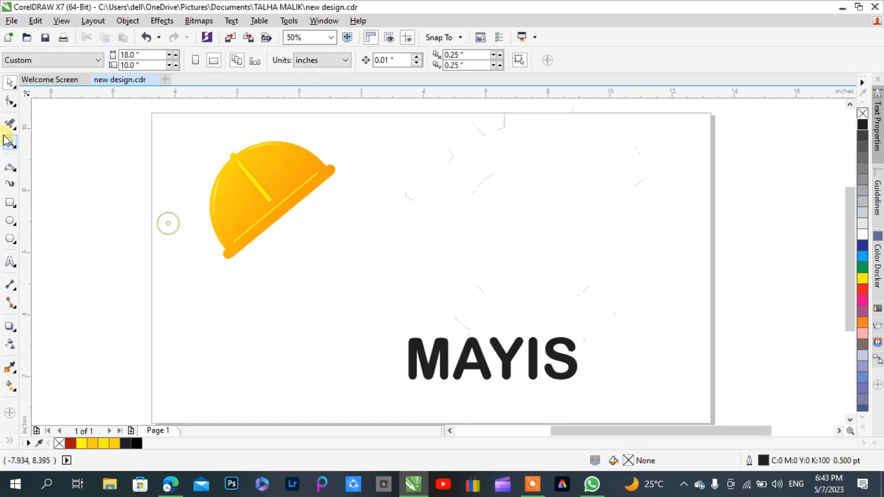
Draw a tall rectangle about 2.06 by 6.54 inches below the helmet, overlapping its brim
left_click(13, 171)
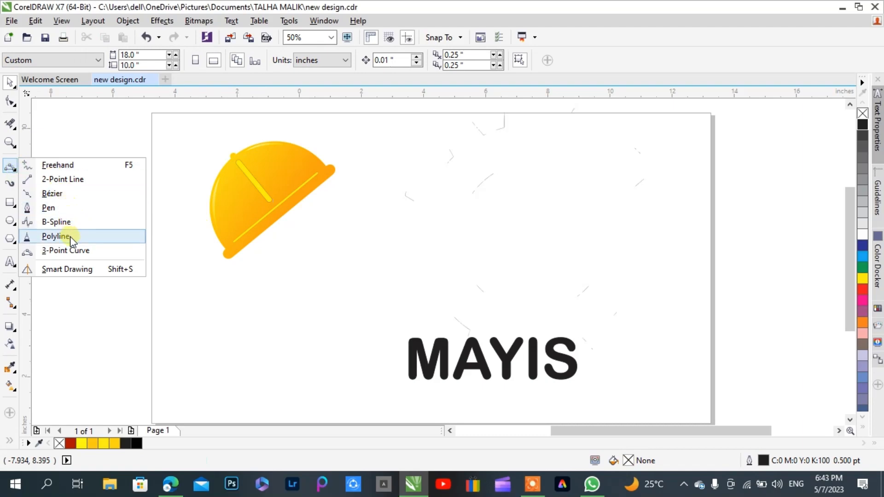
left_click(11, 203)
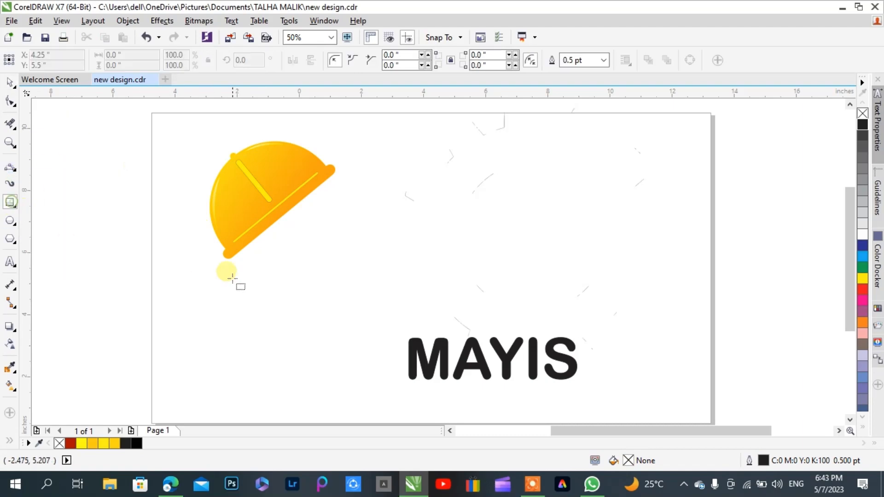
left_click_drag(324, 204, 259, 407)
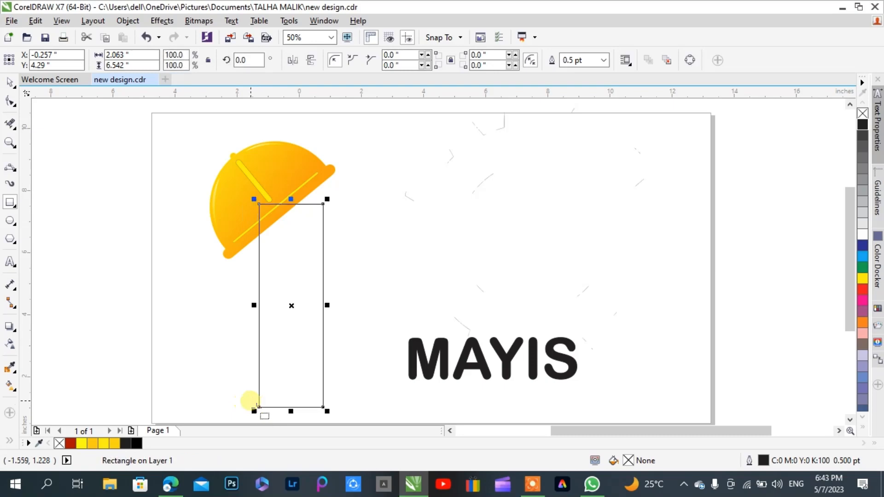
Scale the helmet down slightly toward its lower-left corner
left_click(11, 83)
left_click(218, 203)
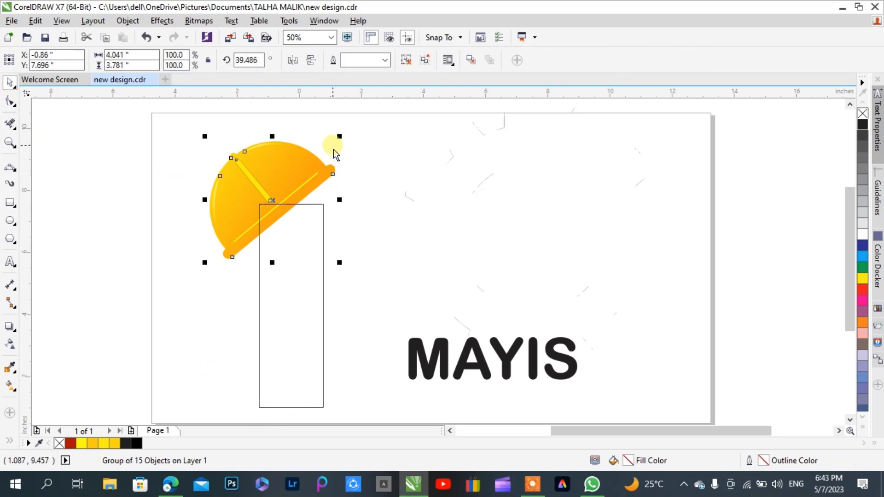
left_click_drag(339, 137, 323, 153)
Align the rectangle's right edge with the helmet's right side and raise the rectangle by about 0.28 inch
left_click(307, 232)
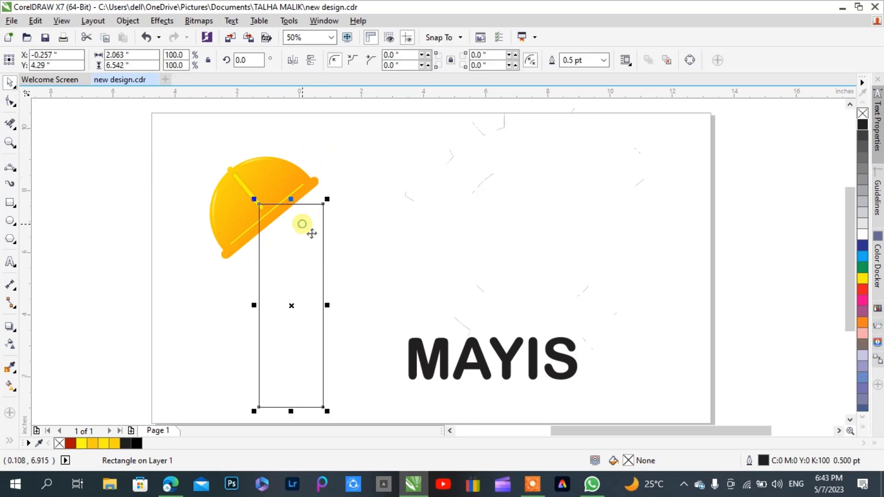
left_click(246, 205, "shift")
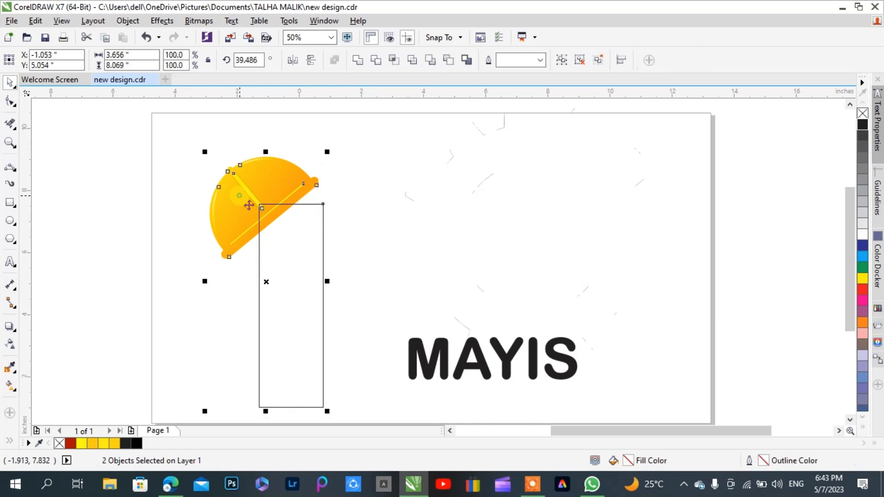
key("r")
left_click(354, 228)
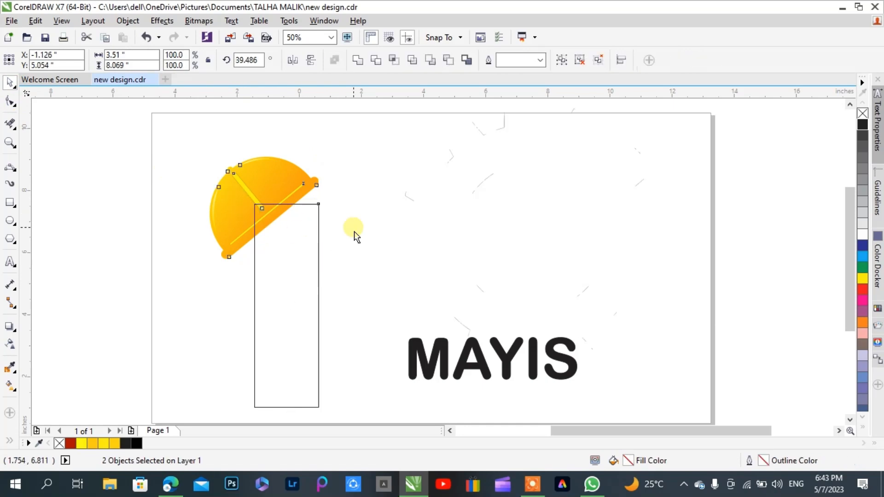
left_click(319, 220)
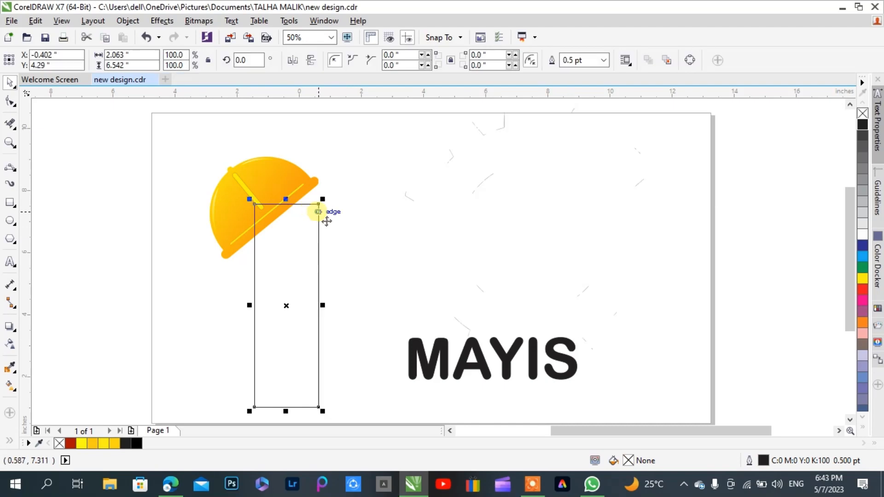
scroll(322, 217, "up", 3)
left_click_drag(330, 210, 343, 152)
scroll(346, 147, "down", 2)
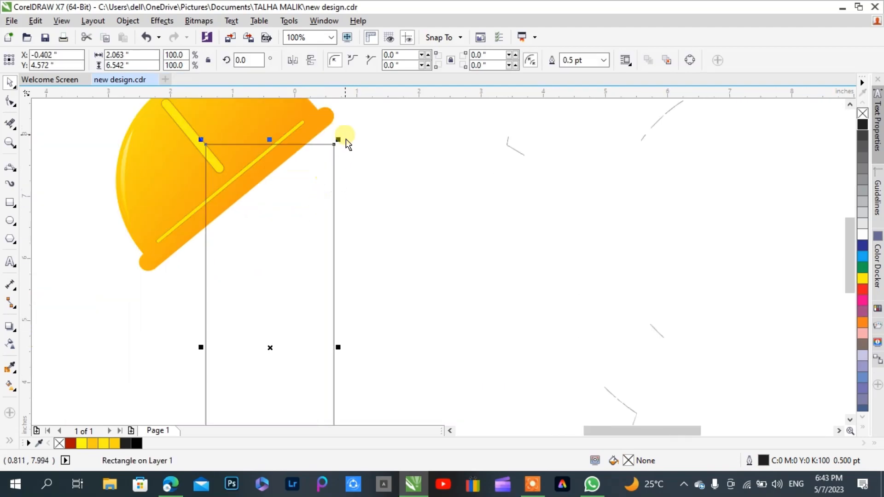
Convert the rectangle to curves, add a node on its left edge below the brim, and delete the top-left corner node to slant the top
left_click(10, 102)
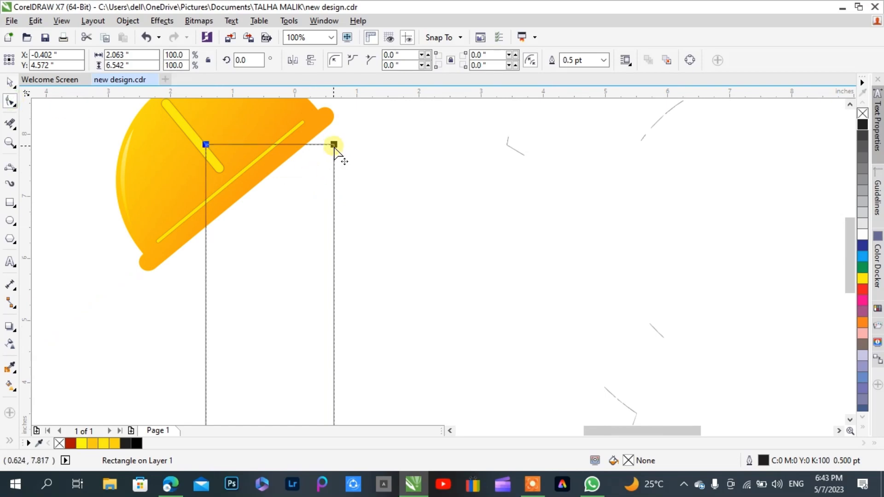
right_click(338, 157)
left_click(389, 175)
left_click(213, 238)
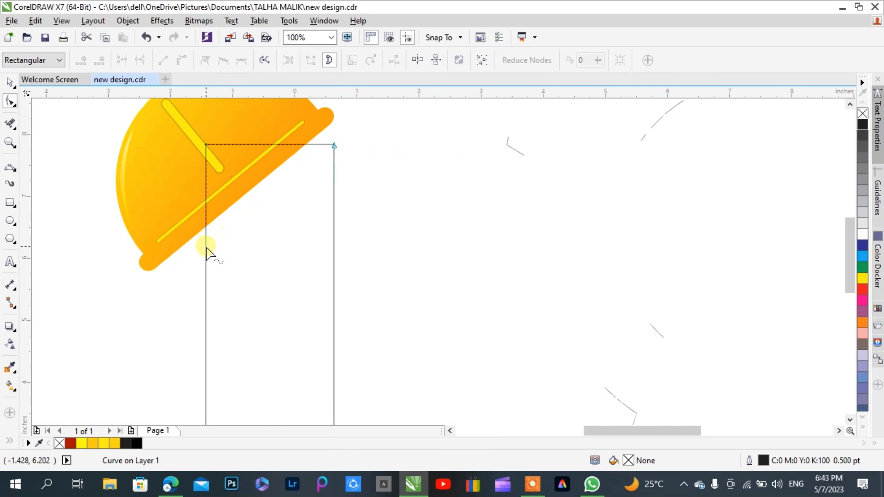
double_click(205, 249)
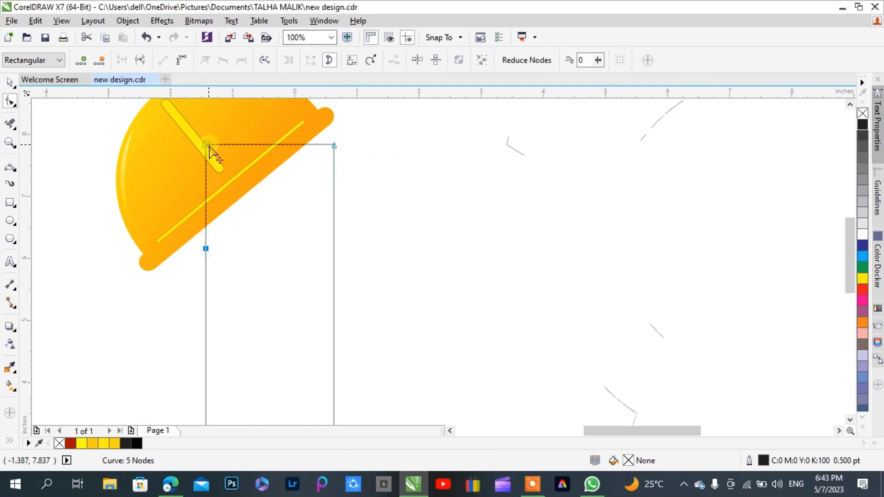
double_click(208, 146)
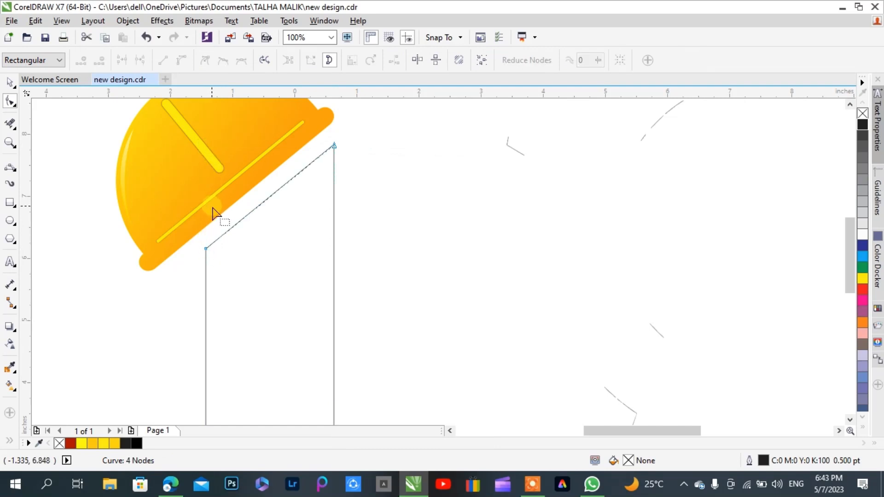
Draw a horizontal 2-point line about 0.71 inch outward from the shape's left edge and a diagonal joining its outer end to the upper-left node
left_click(13, 170)
left_click(16, 172)
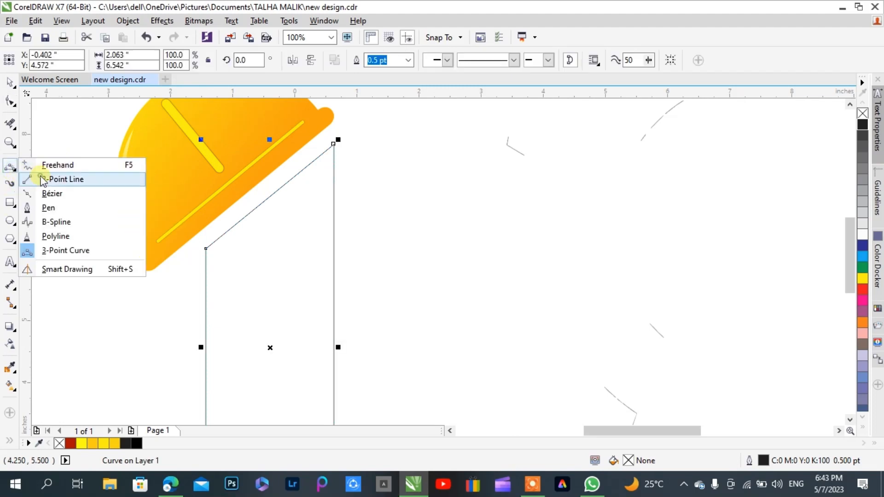
left_click(59, 180)
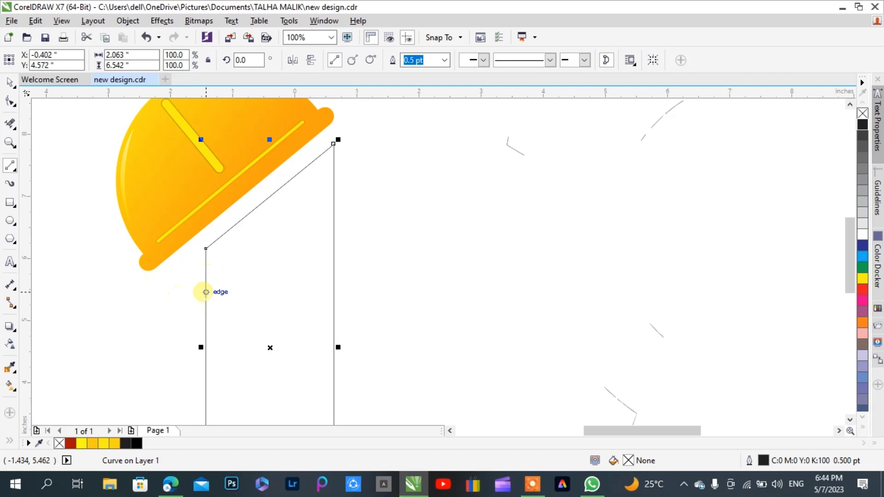
left_click_drag(206, 284, 161, 284)
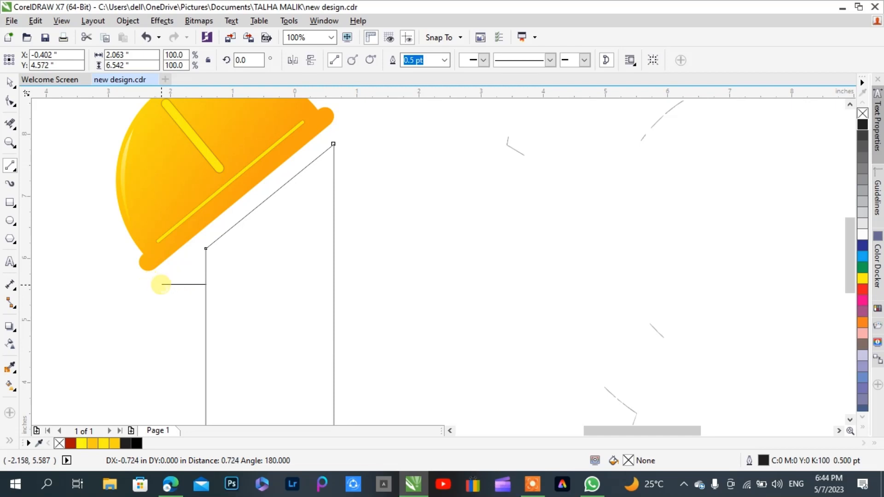
left_click_drag(161, 284, 160, 284)
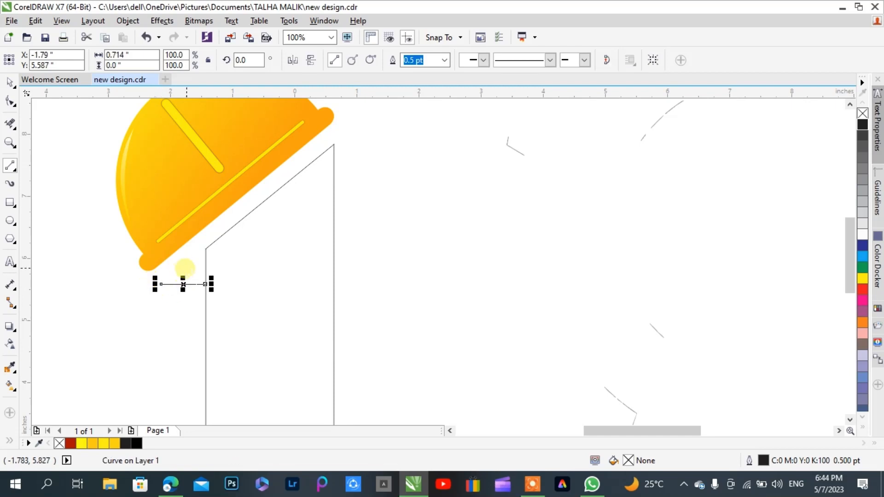
left_click_drag(205, 249, 161, 284)
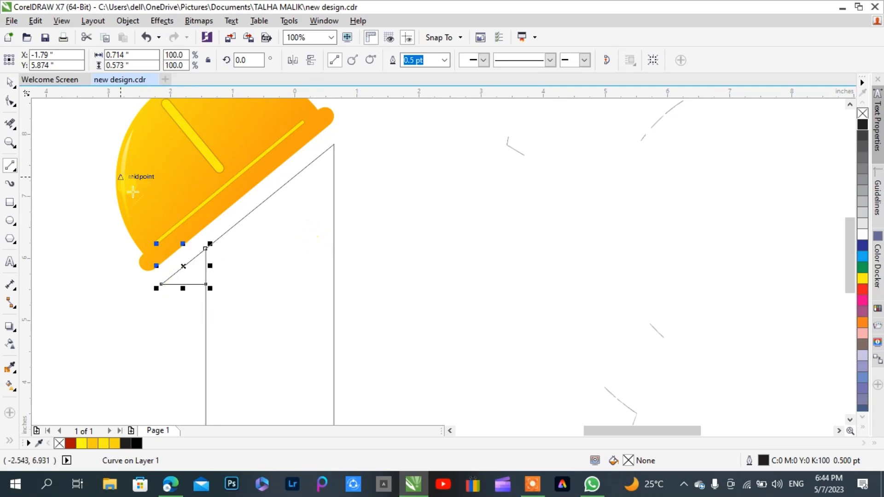
Remove the vertical segment inside the small triangle with Virtual Segment Delete to open it into the figure 1 outline
left_click(10, 100)
left_click(255, 278)
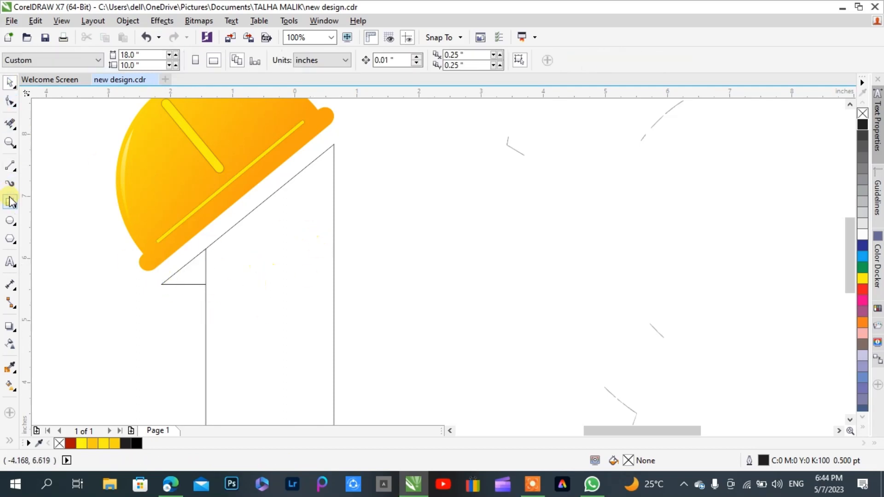
key("x")
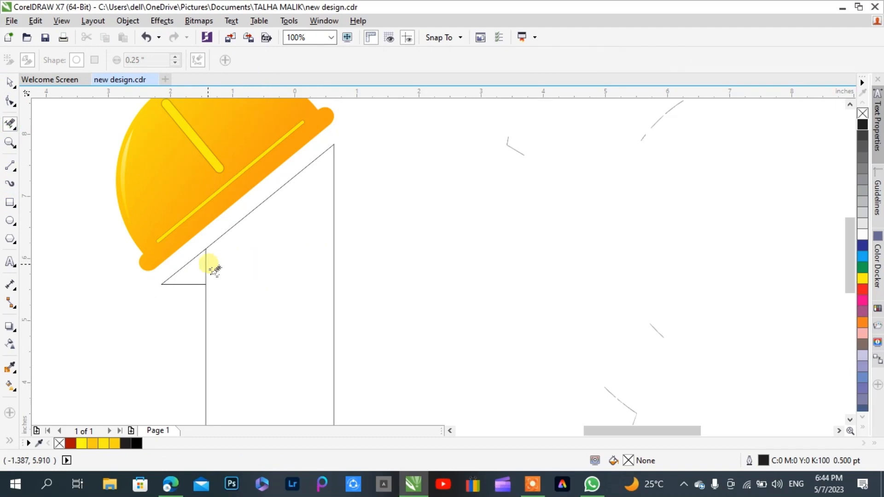
left_click(214, 277)
left_click(9, 82)
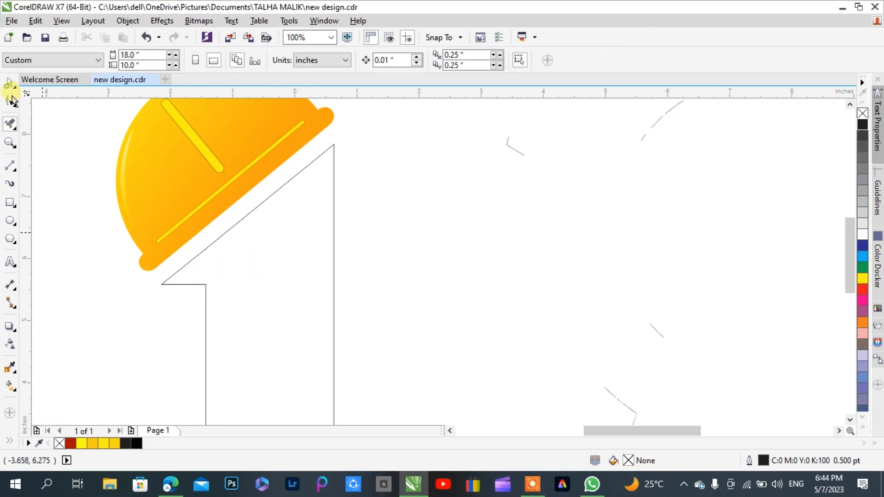
left_click(167, 204)
left_click(400, 256)
Fill the enclosed figure 1 outline with solid black using Smart Fill, with its outline set to None
scroll(222, 172, "down", 2)
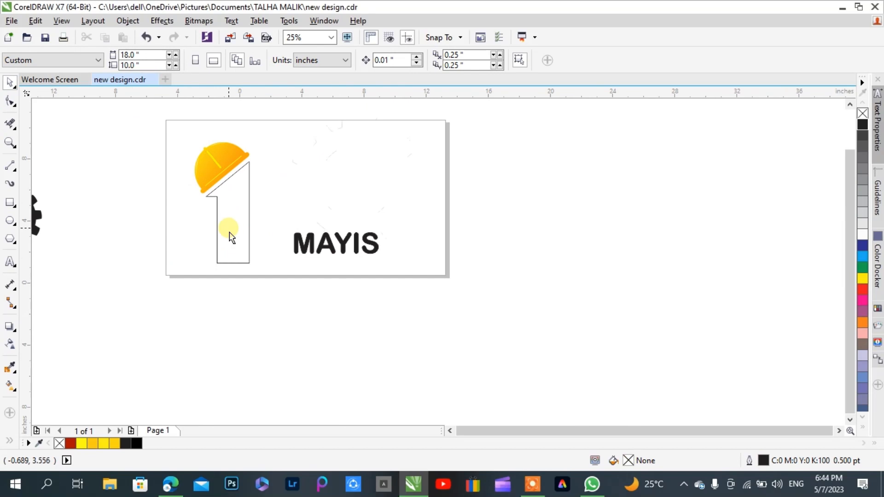
scroll(229, 232, "up", 1)
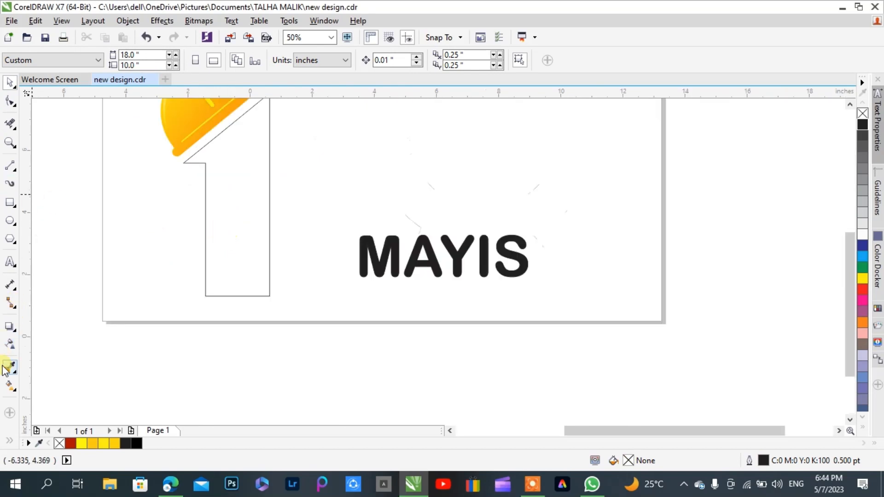
left_click(10, 441)
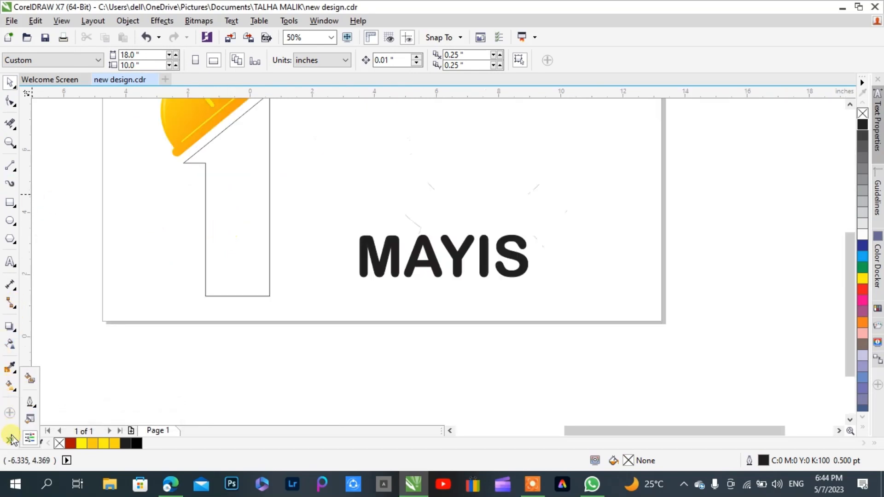
left_click(26, 383)
left_click(222, 245)
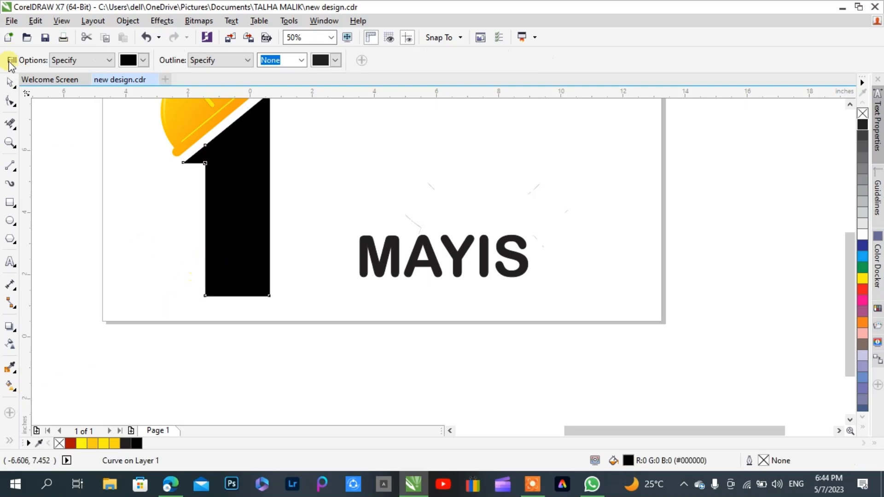
left_click(9, 82)
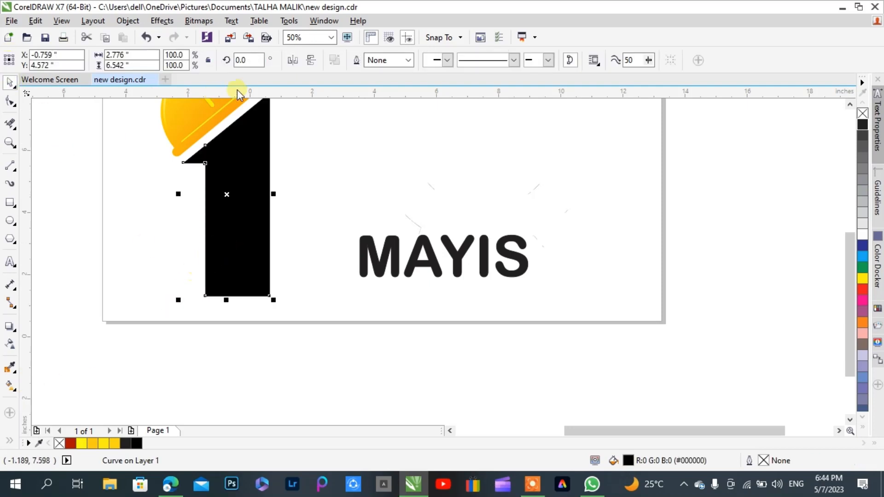
Set the outline of the original shape behind the black figure 1 to None
left_click(362, 145)
left_click(267, 155)
left_click(367, 164)
scroll(369, 172, "up", 3)
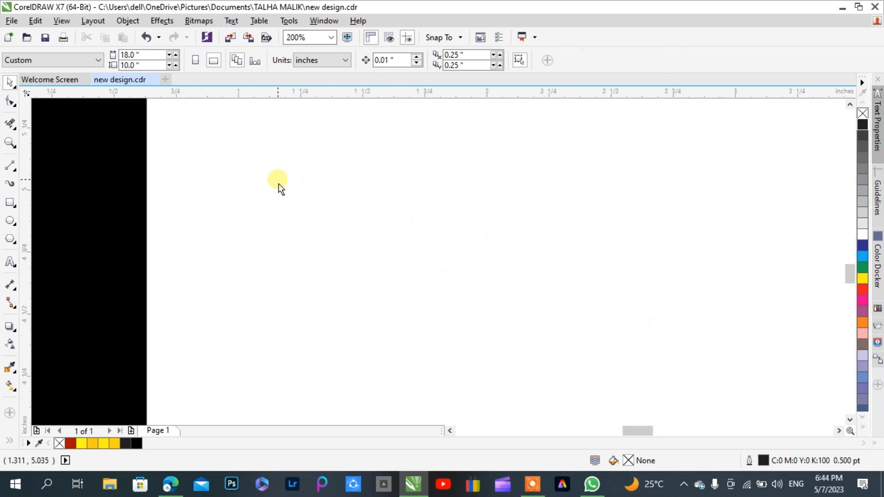
scroll(273, 211, "down", 1)
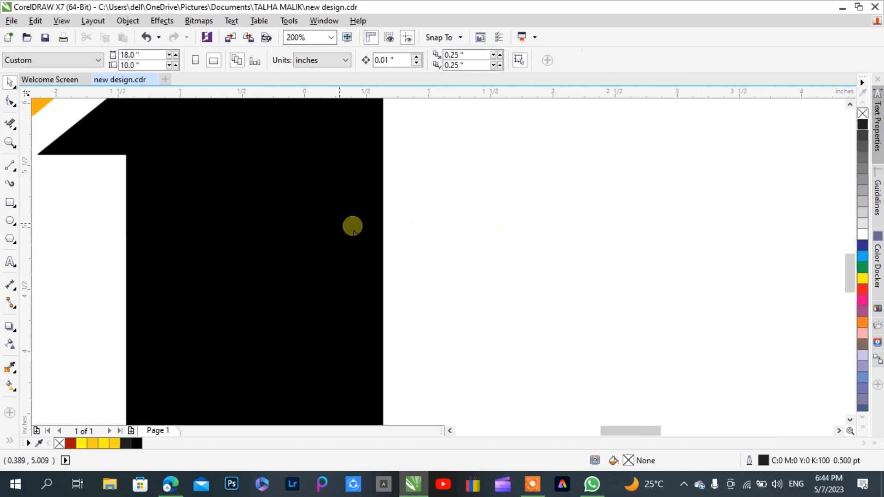
left_click(381, 211)
left_click(403, 141)
left_click(385, 210)
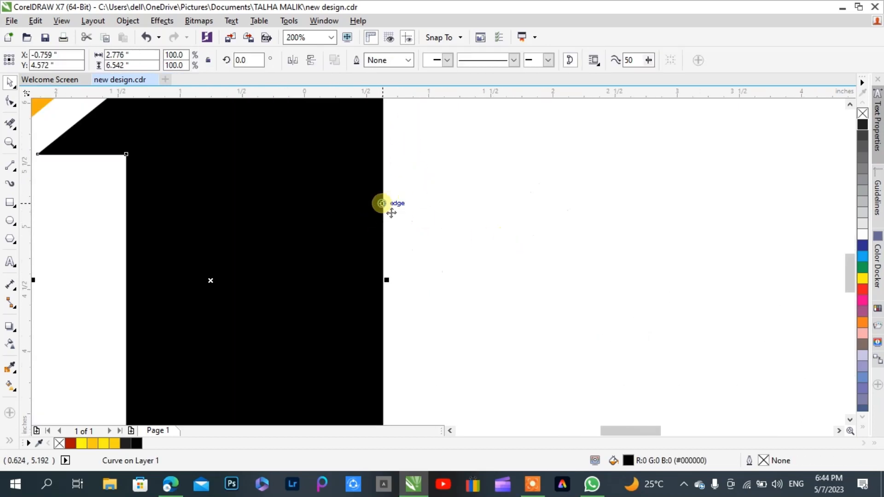
left_click(406, 192)
scroll(375, 212, "up", 3)
left_click(440, 203)
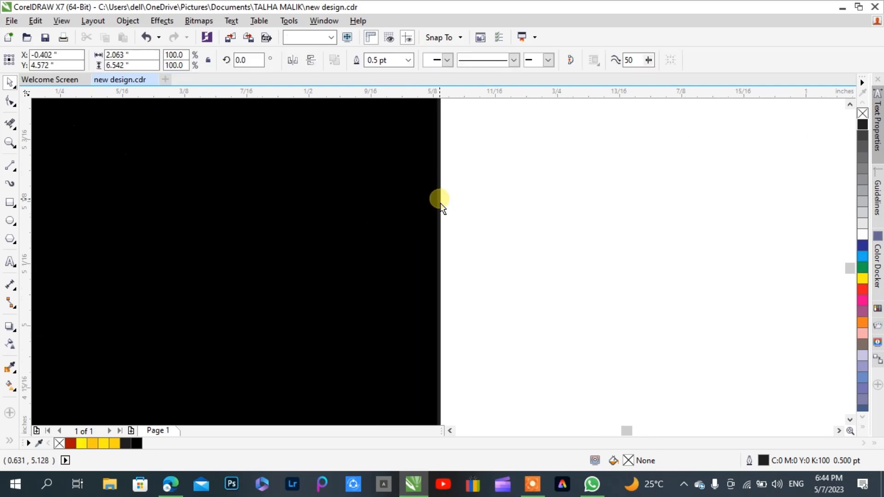
left_click(408, 60)
left_click(392, 75)
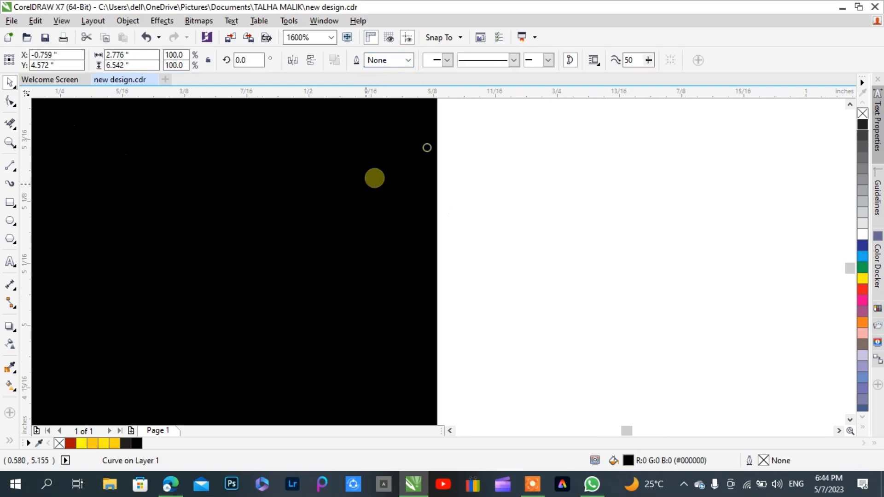
scroll(365, 206, "down", 4)
scroll(365, 206, "down", 2)
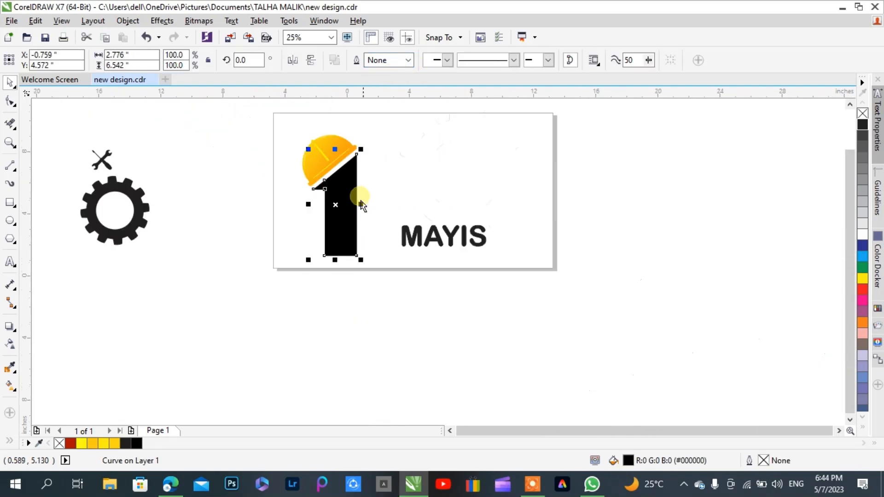
left_click(411, 201)
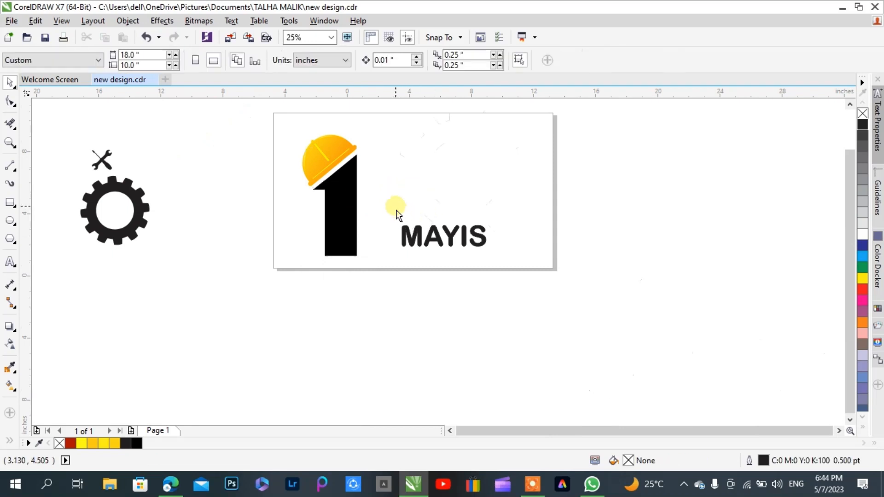
Rotate the MAYIS text to 270° so it reads vertically downward
left_click_drag(395, 204, 530, 272)
left_click(460, 250)
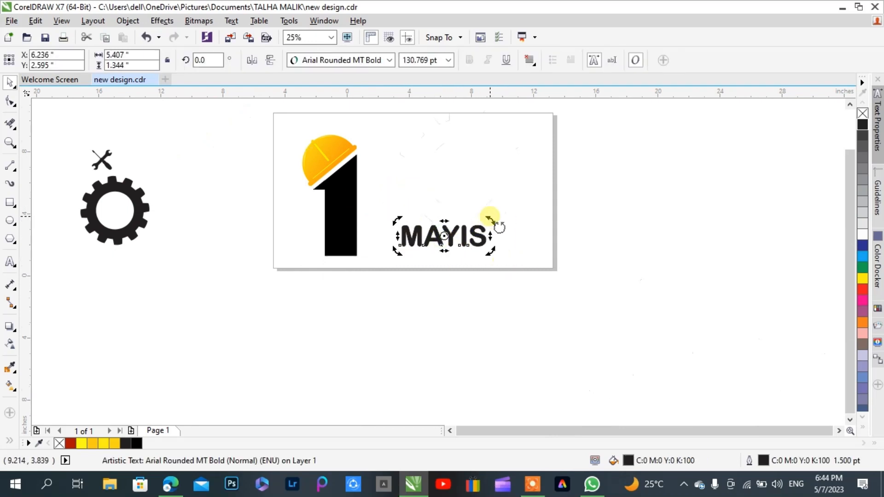
left_click_drag(493, 222, 477, 322)
left_click(485, 281)
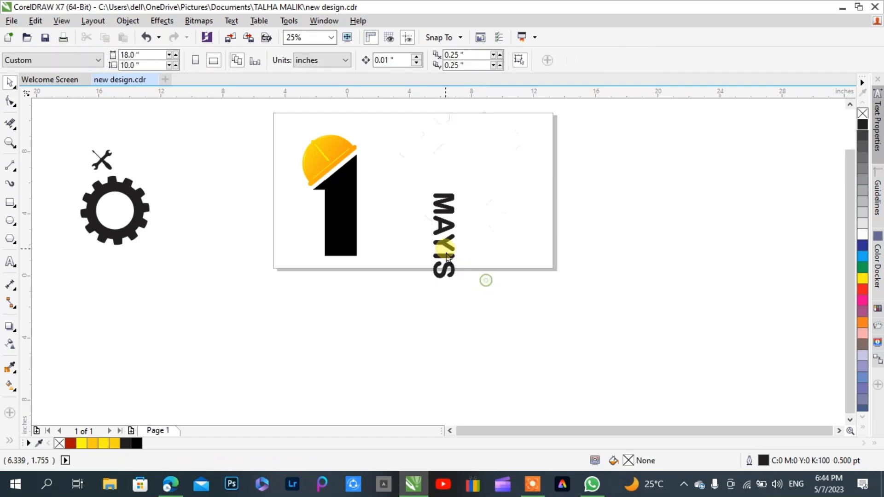
Center the vertical MAYIS text across the figure 1's right edge and scale it to about 130.4 pt
left_click_drag(445, 251, 382, 218)
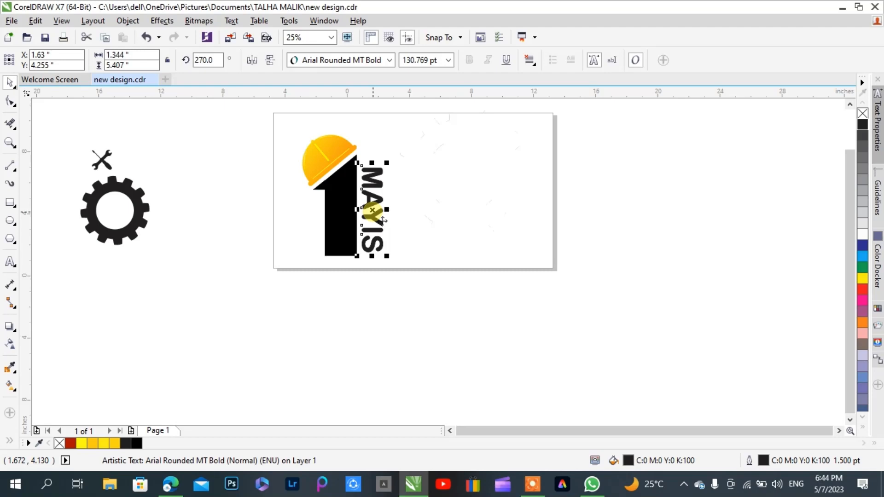
scroll(383, 220, "up", 1)
left_click_drag(372, 208, 346, 234)
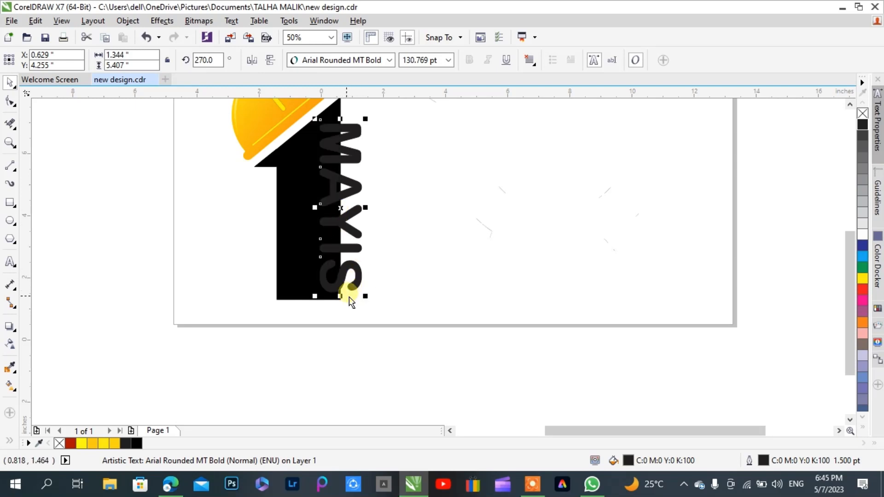
mouse_move(322, 309)
left_mouse_down()
mouse_move(303, 314)
mouse_move(296, 304)
mouse_move(306, 306)
left_mouse_up()
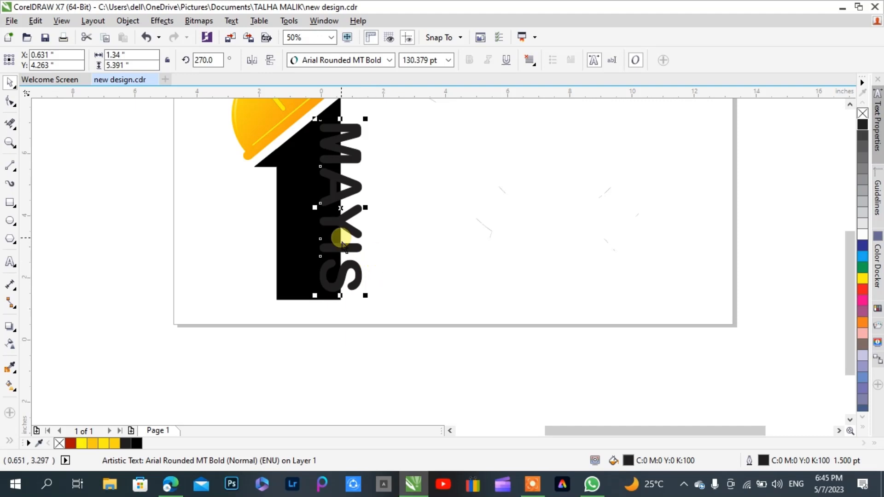
Narrow the black figure 1 from its right side until its right edge meets the left edge of the MAYIS text
left_click(292, 230)
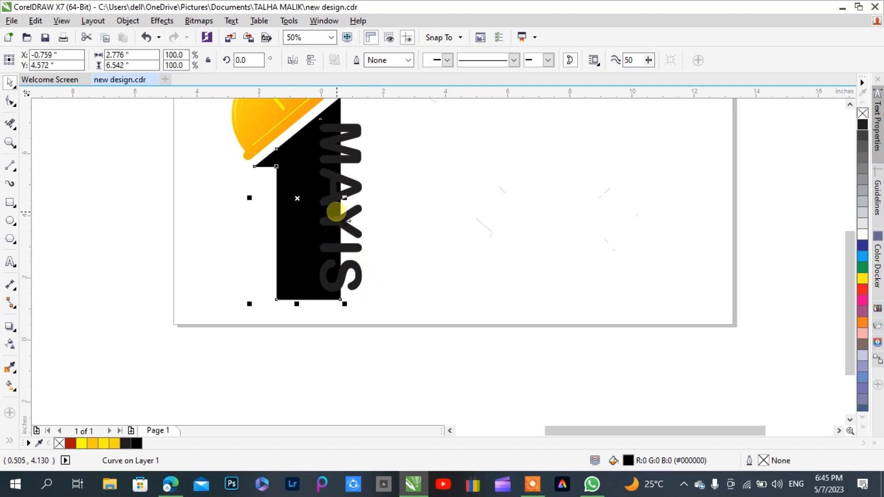
left_click_drag(347, 197, 312, 205)
scroll(312, 205, "down", 1)
scroll(311, 162, "up", 1)
Scale the helmet down to about 73.2% and rotate it to about 46.7° to match the figure 1's slanted top
left_click(308, 153)
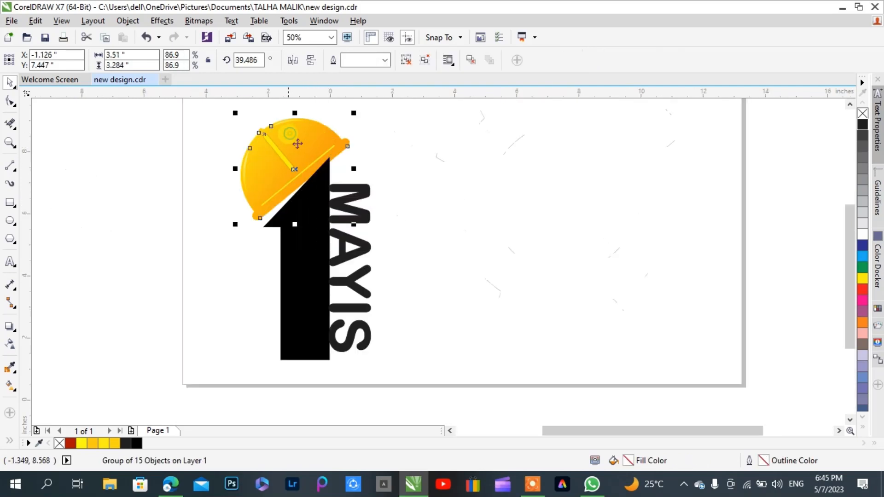
left_click_drag(361, 124, 336, 123)
left_click(282, 171)
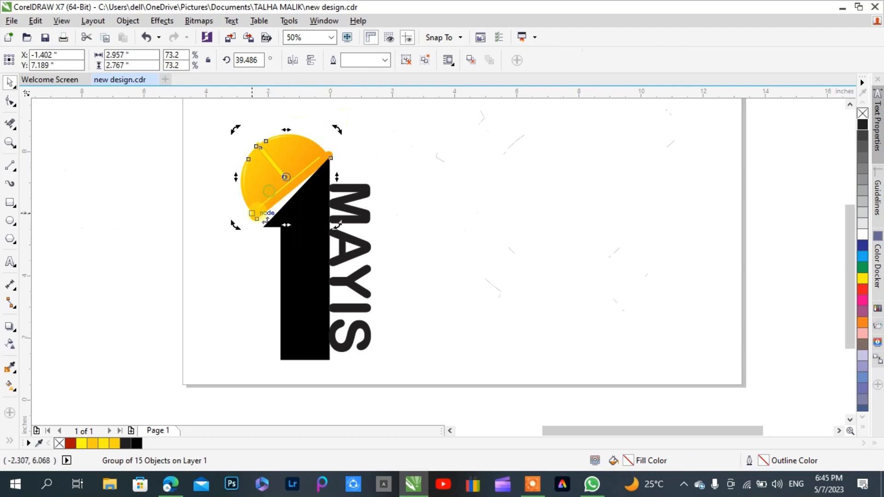
left_click_drag(247, 237, 189, 209)
scroll(245, 234, "up", 1)
scroll(232, 225, "up", 2)
scroll(196, 279, "down", 2)
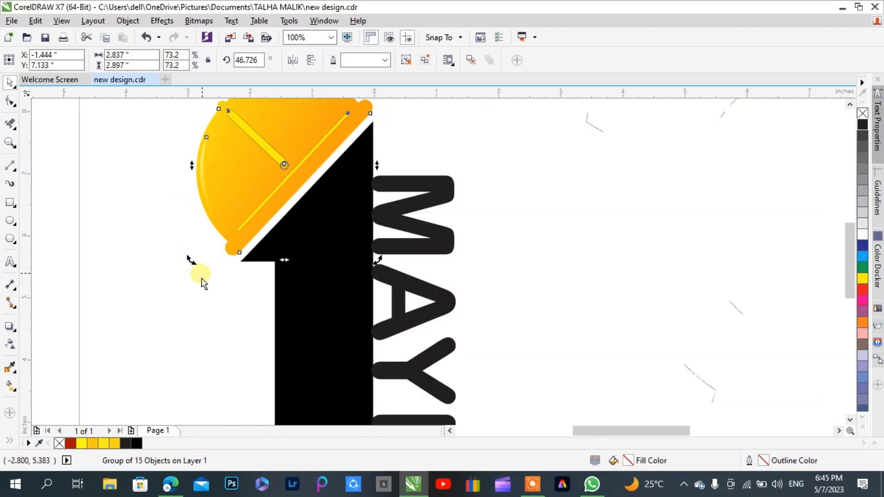
Align the helmet's right edge with the figure 1 and nudge it about 0.02 inch left and up
left_click(472, 203)
left_click(331, 141)
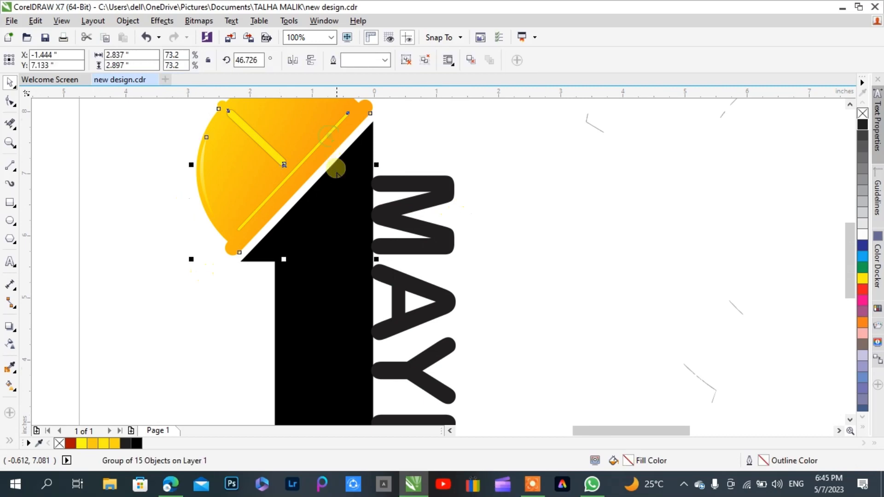
left_click(356, 260, "shift")
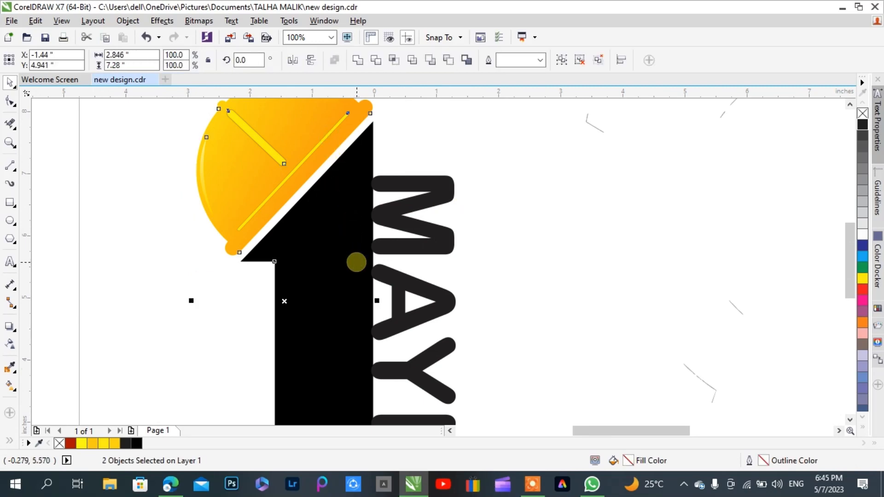
left_click(597, 206)
scroll(328, 187, "down", 1)
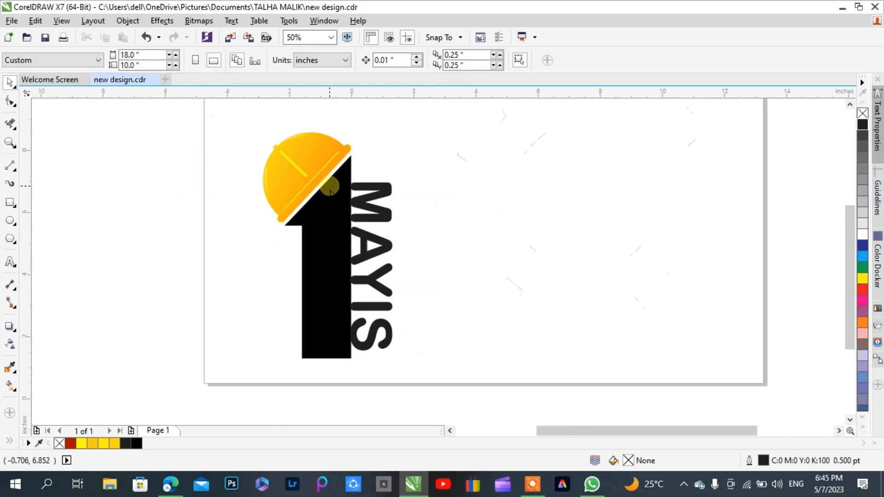
left_click(304, 182)
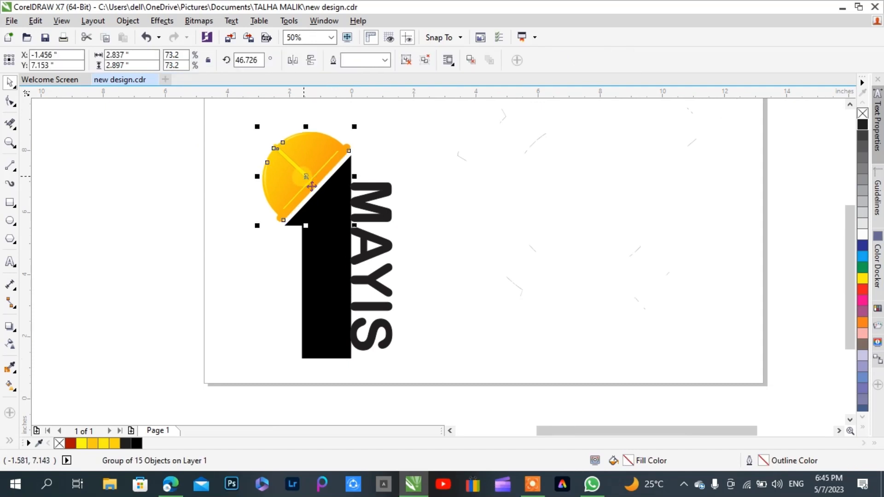
left_click(485, 221)
Move the vertical MAYIS text about 0.9 inch left so it overlaps the figure 1's right edge
left_click(382, 223)
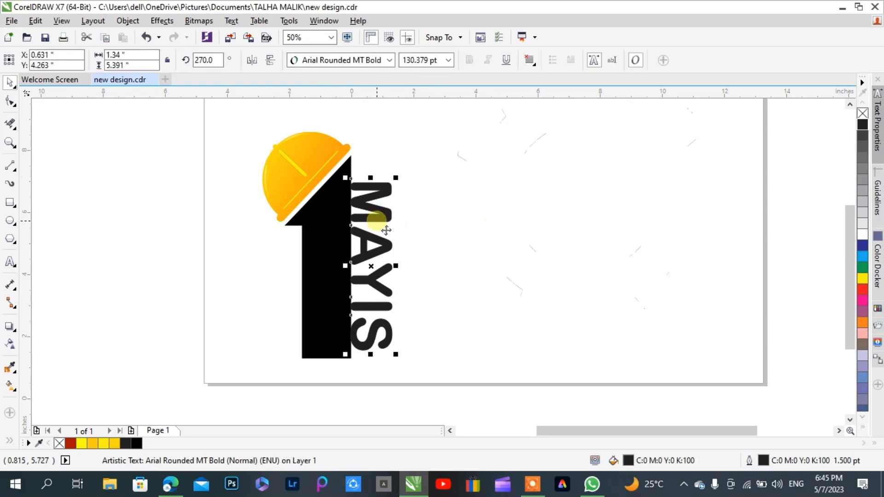
left_click_drag(386, 230, 363, 233)
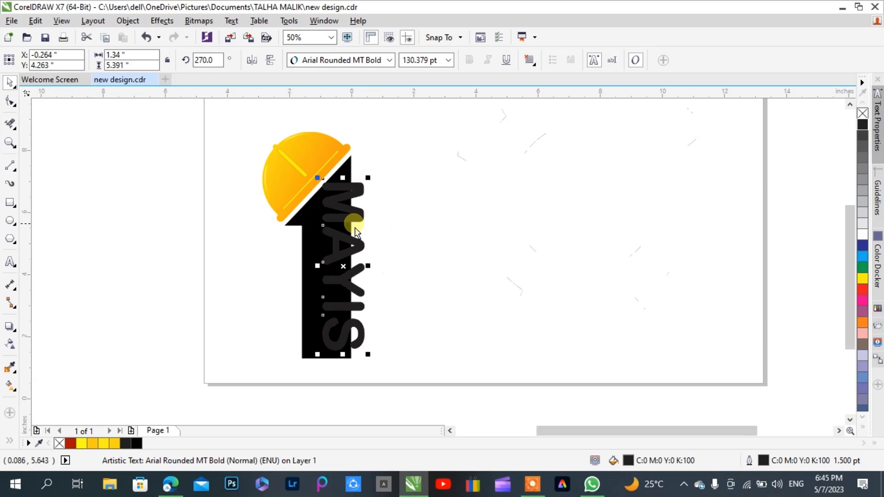
left_click(401, 225)
Fine-tune the MAYIS text over the figure 1 to about X -0.204 inch, Y 4.283 inch
left_click(336, 221)
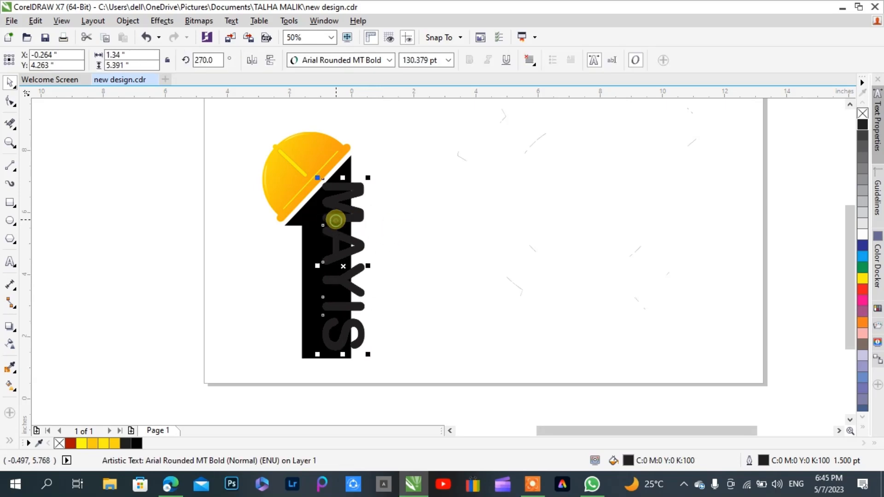
key("Right")
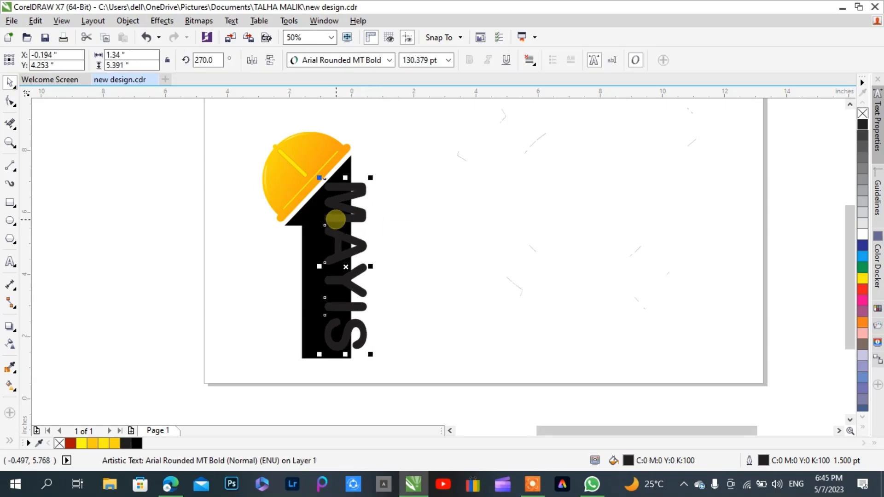
key("Down")
key("Right")
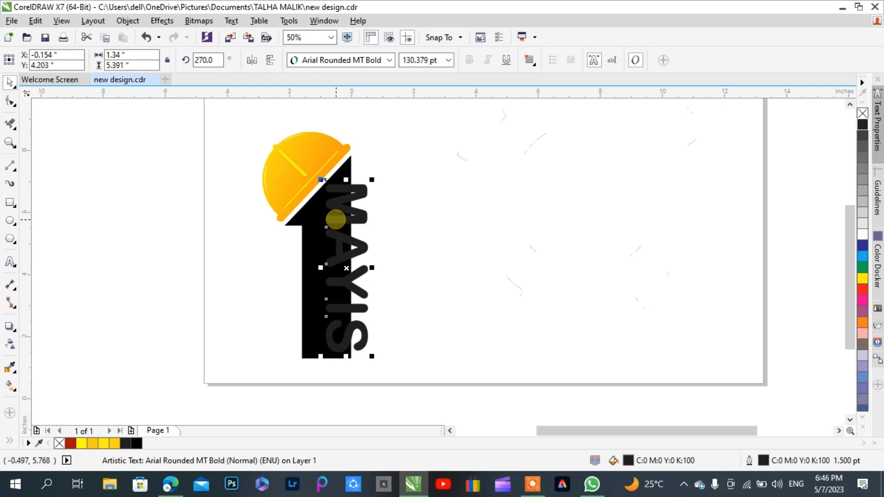
key("Down")
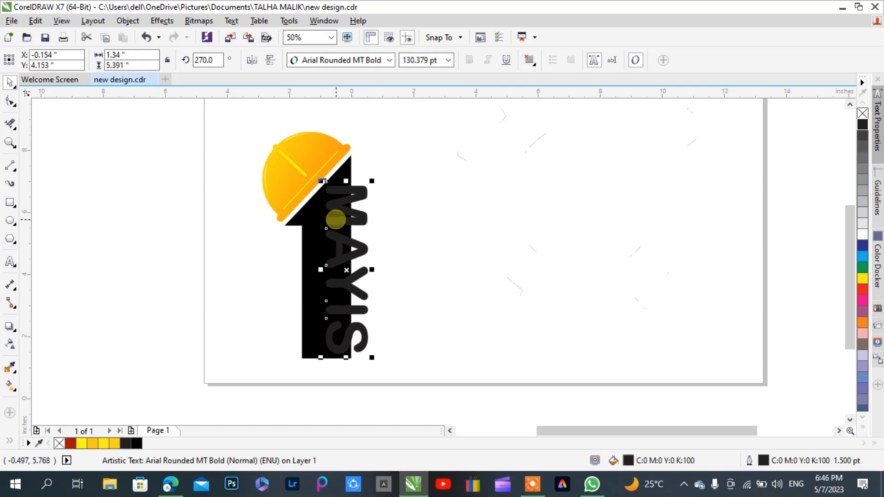
key("Up")
key("Up")
key("Up")
key("Up")
key("Up")
key("Up")
key("Up")
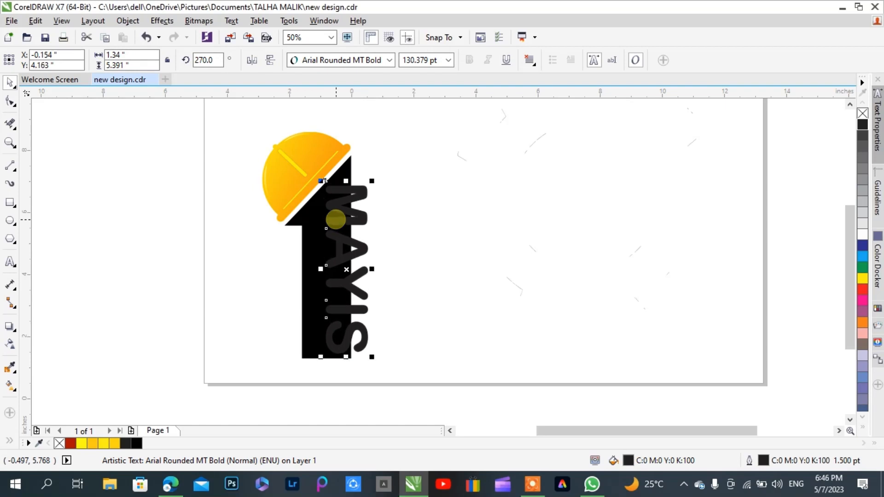
key("Down")
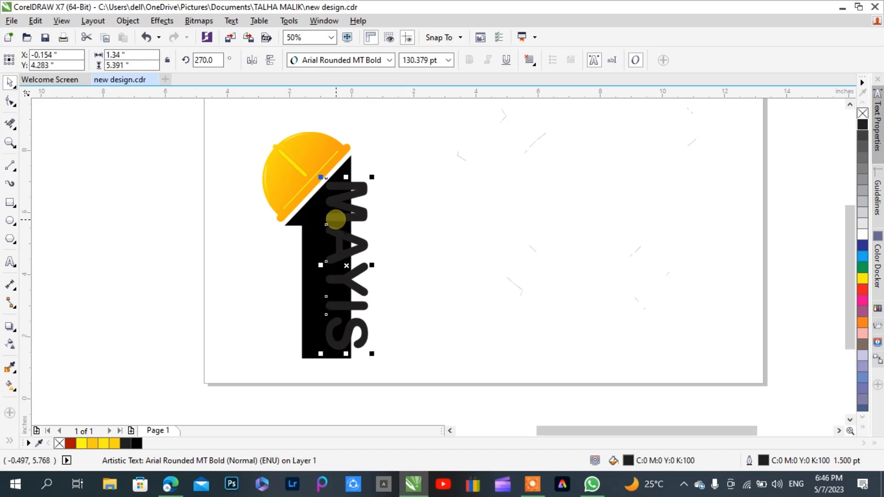
key("Left")
key("Left")
key("Left")
key("Left")
key("Left")
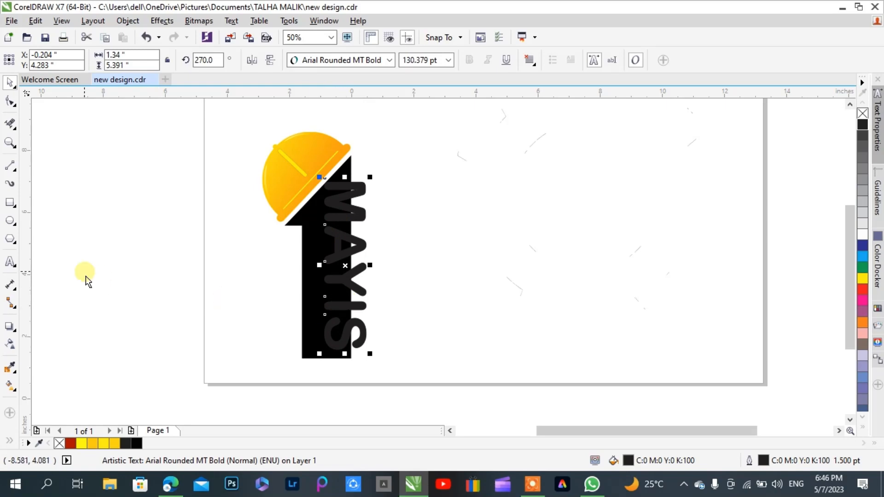
Draw a vertical line about 5.8 inches long down the right edge of the figure 1, over the MAYIS text
left_click(11, 166)
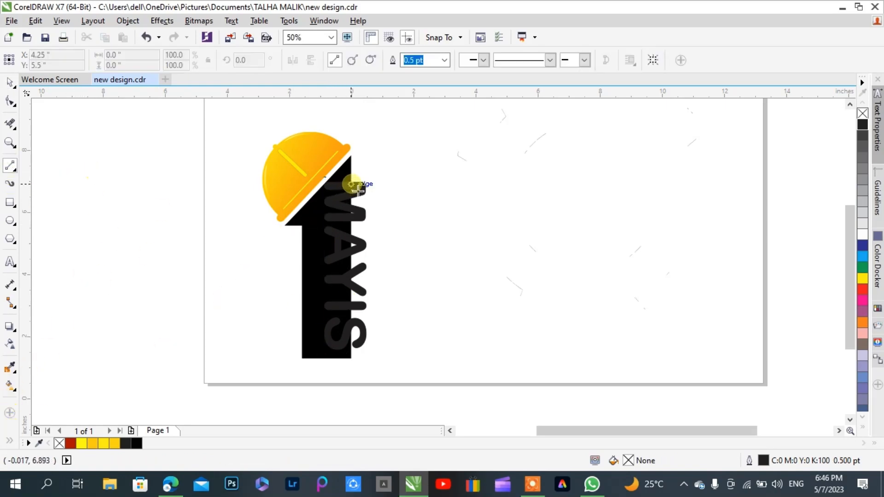
left_click_drag(352, 182, 351, 351)
left_click(10, 82)
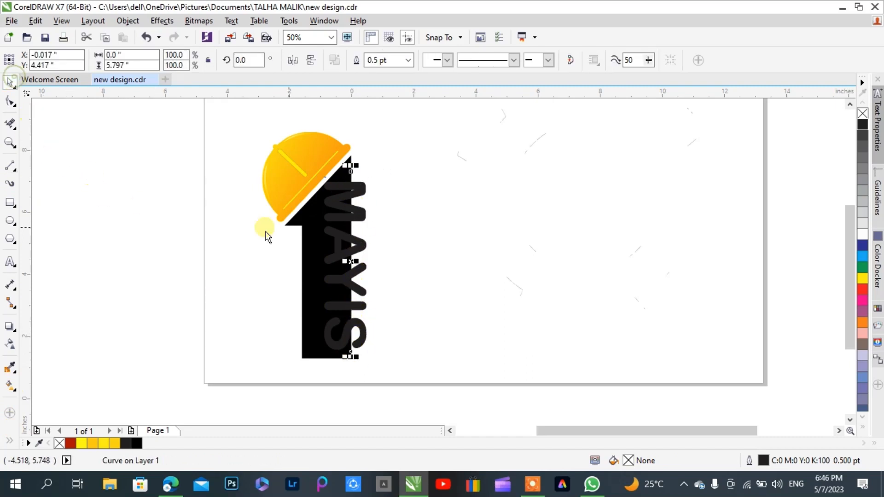
Try moving the vertical line about 1 inch right of the figure 1 and undo the move
scroll(348, 205, "up", 2)
scroll(361, 175, "down", 2)
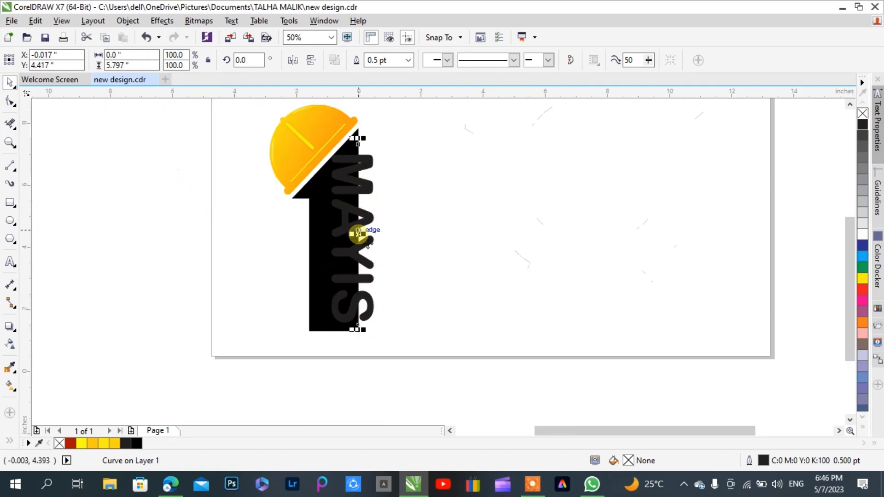
left_click_drag(356, 233, 427, 235)
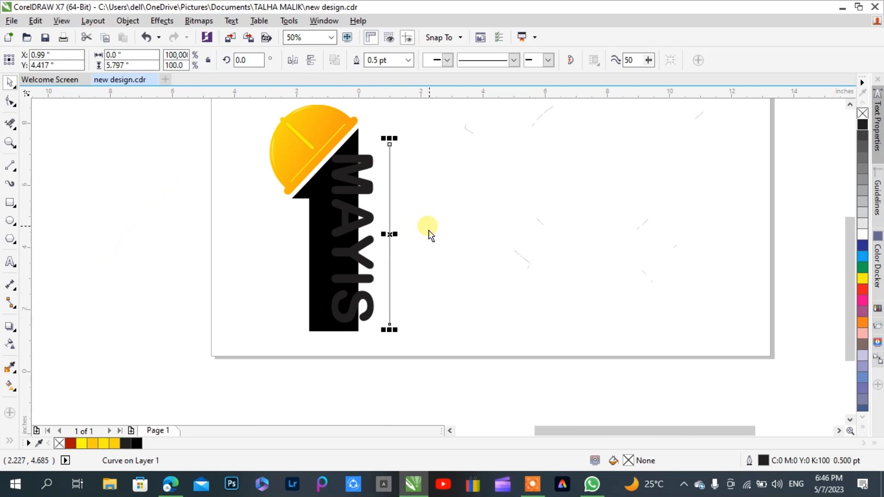
key("ctrl+z")
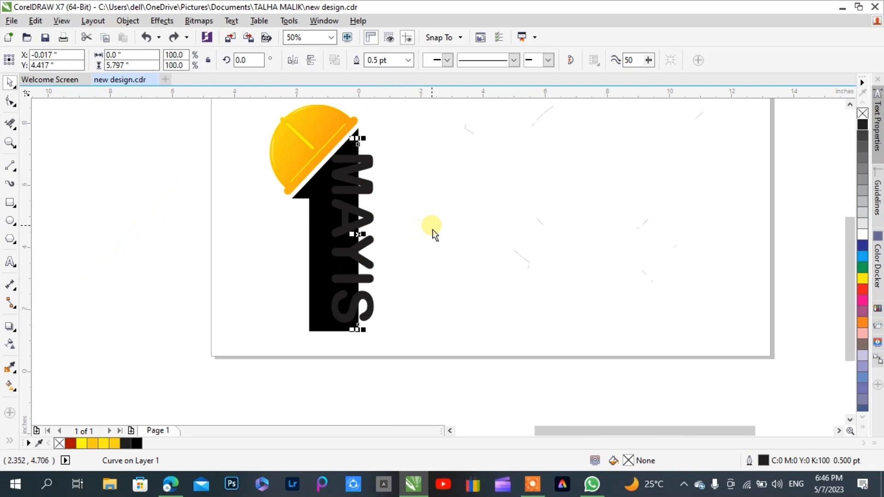
Set the Smart Fill colour to white and try it on the MAYIS text over the figure 1
left_click(10, 441)
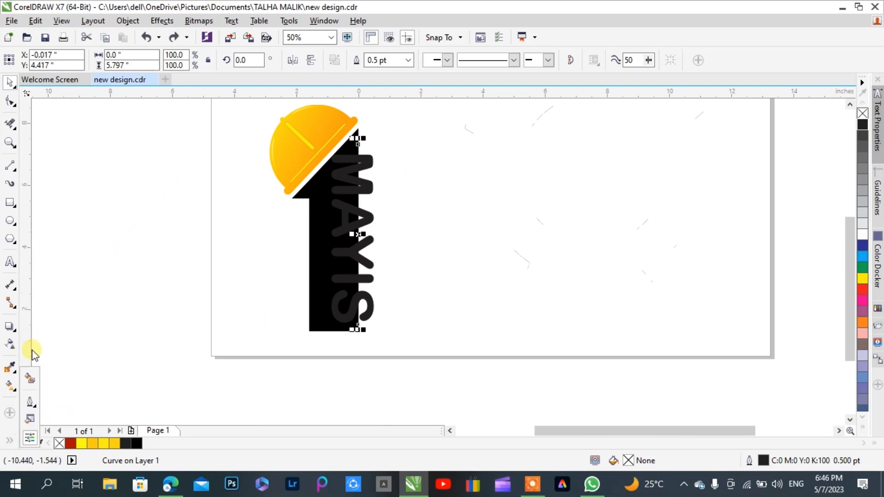
left_click(29, 379)
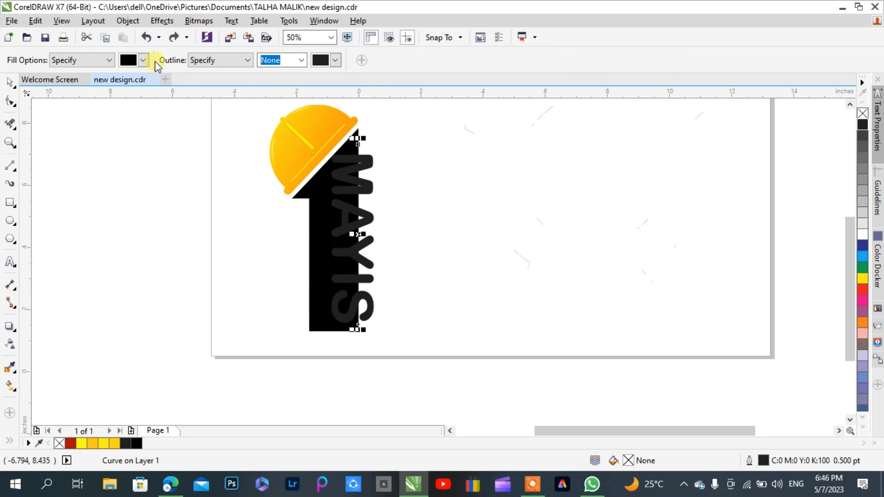
left_click(145, 61)
left_click_drag(386, 156, 316, 336)
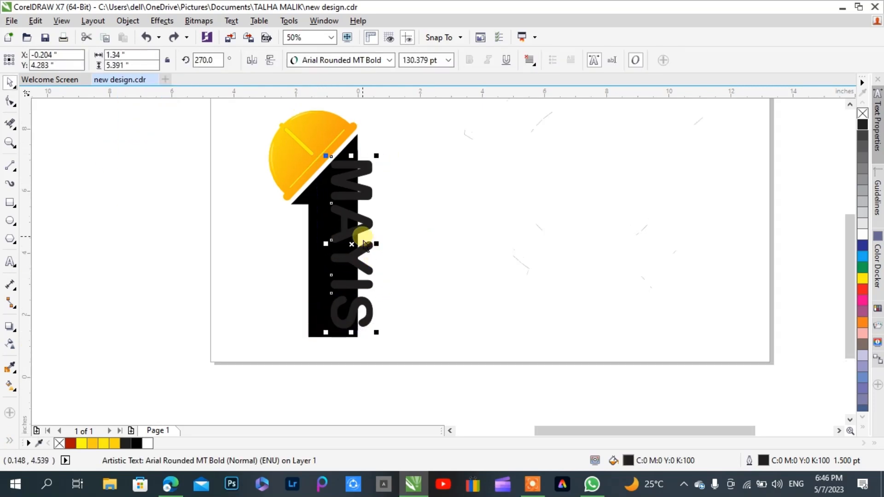
Move the MAYIS text about 4 inches right to X 3.794 inch and clear the unfilled curve off the figure 1's right edge
left_click_drag(352, 251, 476, 256)
left_click(521, 257)
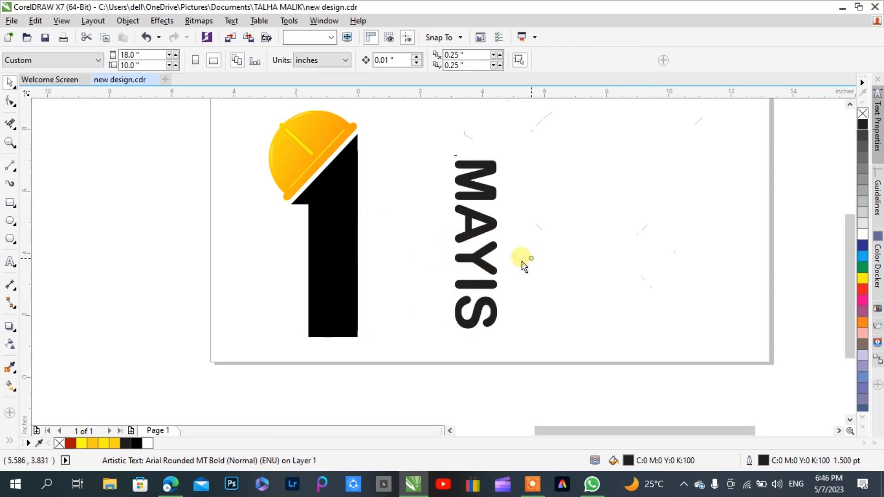
left_click(358, 256)
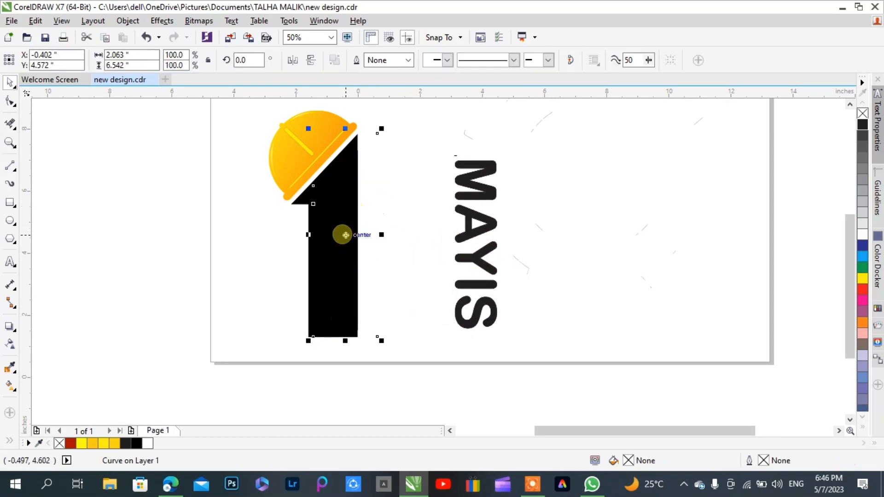
left_click_drag(341, 235, 431, 237)
left_click(375, 238)
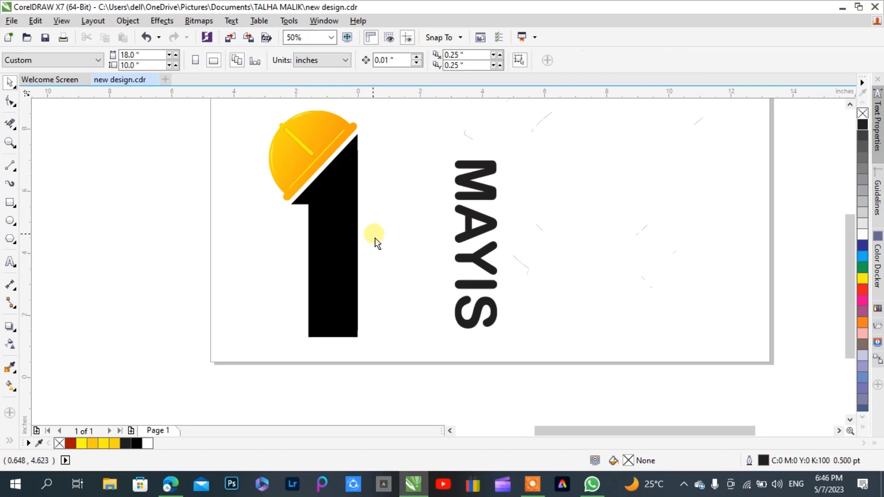
Move the vertical line from the figure 1's edge onto the middle of the MAYIS text, at about X 3.898 inch
left_click(359, 237)
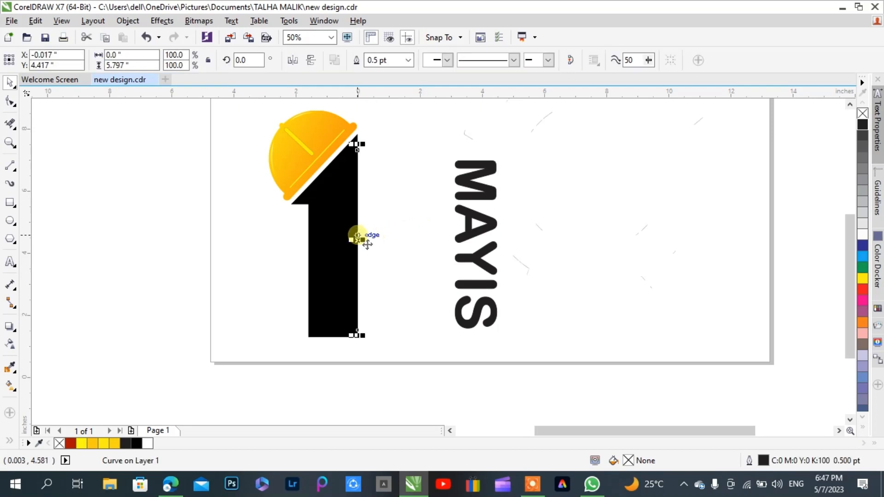
left_click_drag(358, 239, 479, 255)
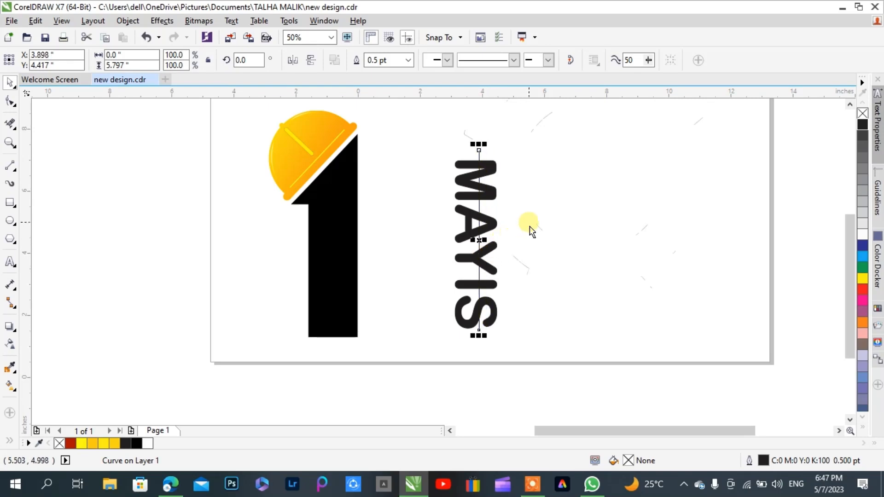
left_click(529, 228)
Smart Fill the left half of every letter in the vertical MAYIS text, up to the dividing line, with white
left_click(9, 438)
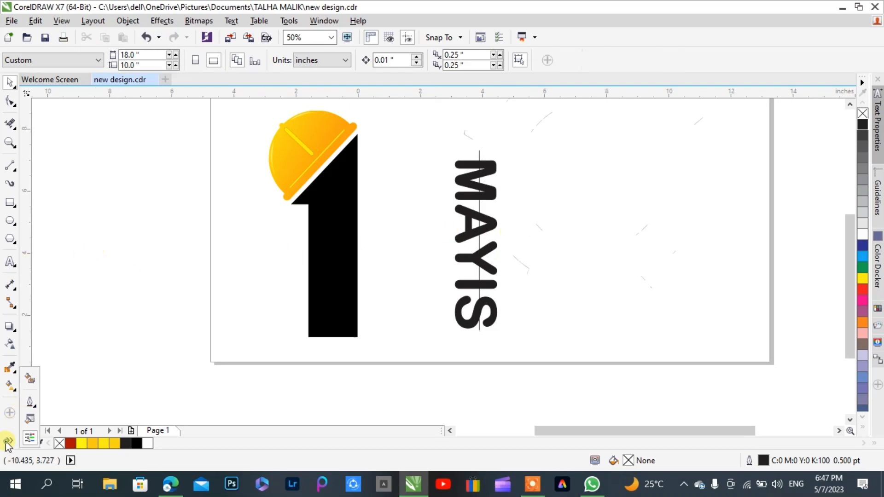
left_click(30, 379)
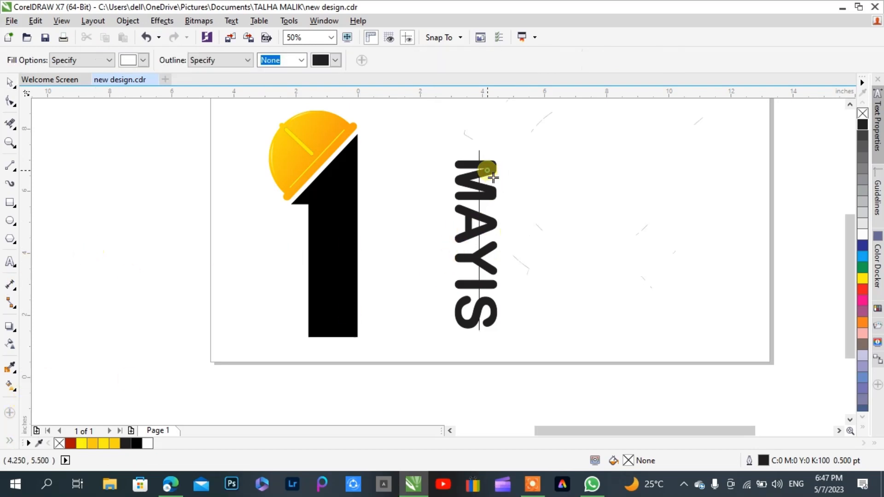
left_click(467, 166)
left_click(470, 179)
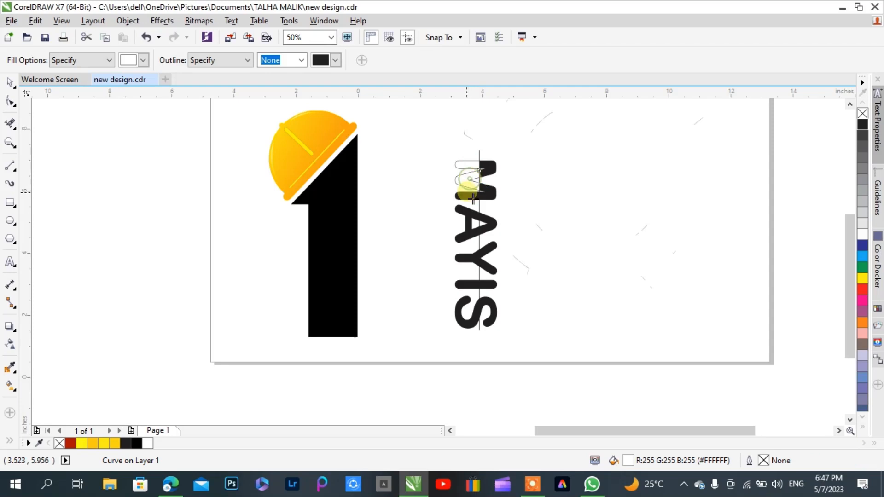
left_click(467, 195)
left_click(469, 211)
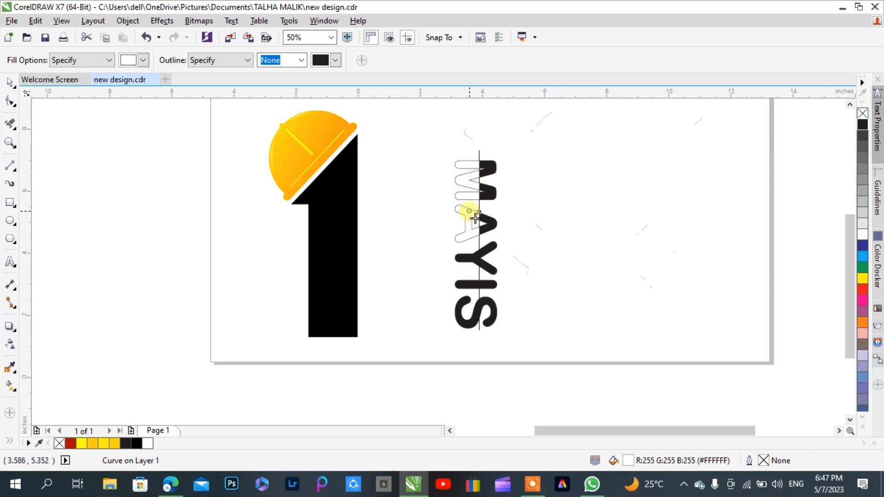
left_click(466, 258)
left_click(469, 280)
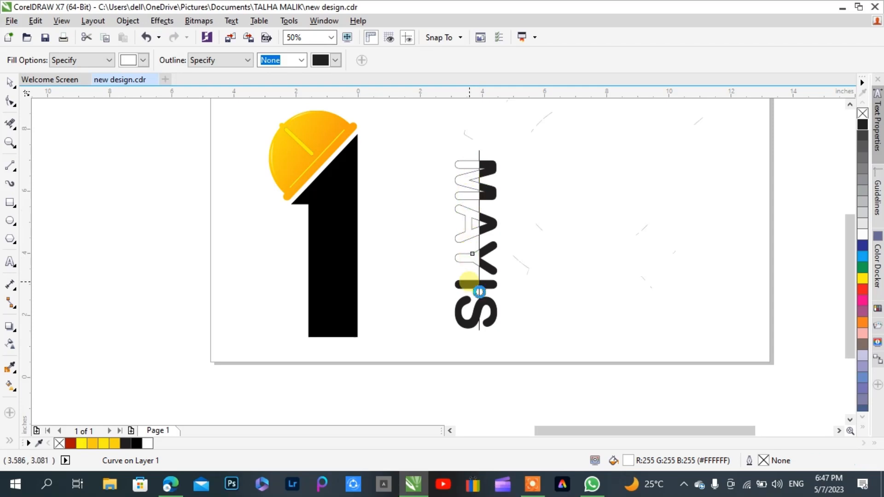
left_click(462, 308)
left_click(10, 82)
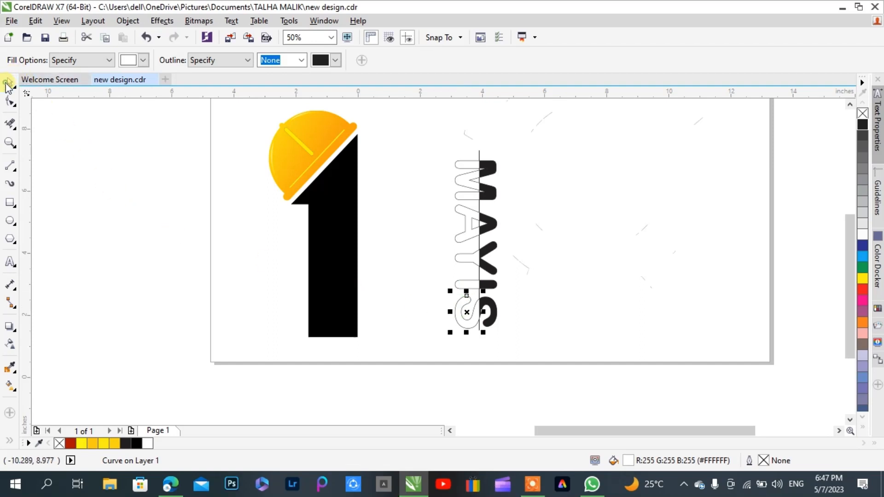
Delete the vertical dividing line from the MAYIS text
left_click(478, 159)
left_click(479, 153)
left_click(489, 170)
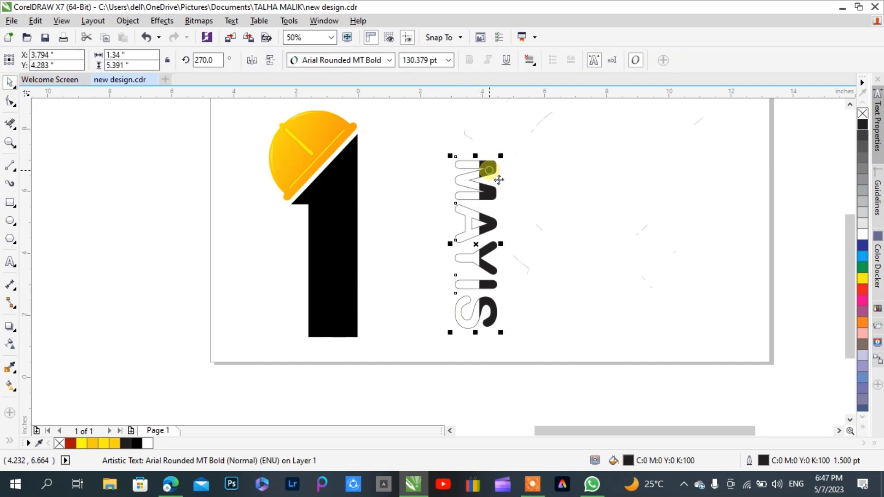
left_click(499, 186)
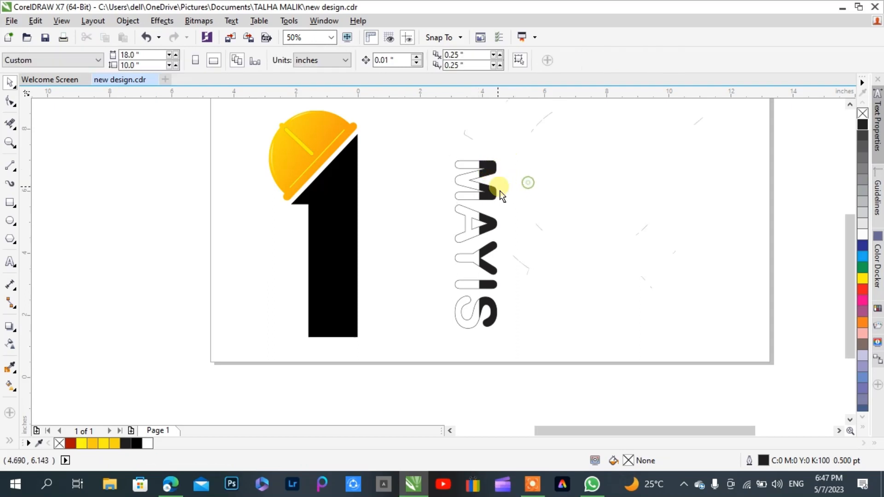
Try moving the black MAYIS text away from its white half-letter pieces and undo the move
left_click_drag(523, 125, 433, 367)
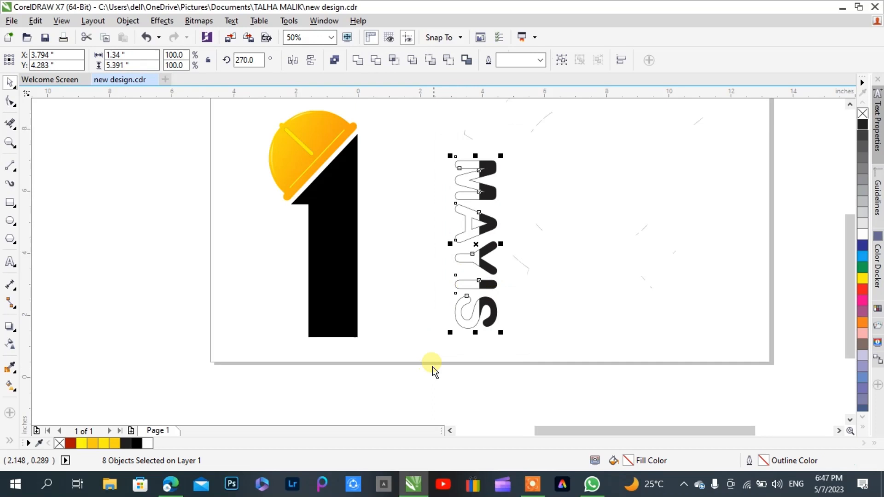
left_click(529, 330)
left_click_drag(497, 321, 549, 313)
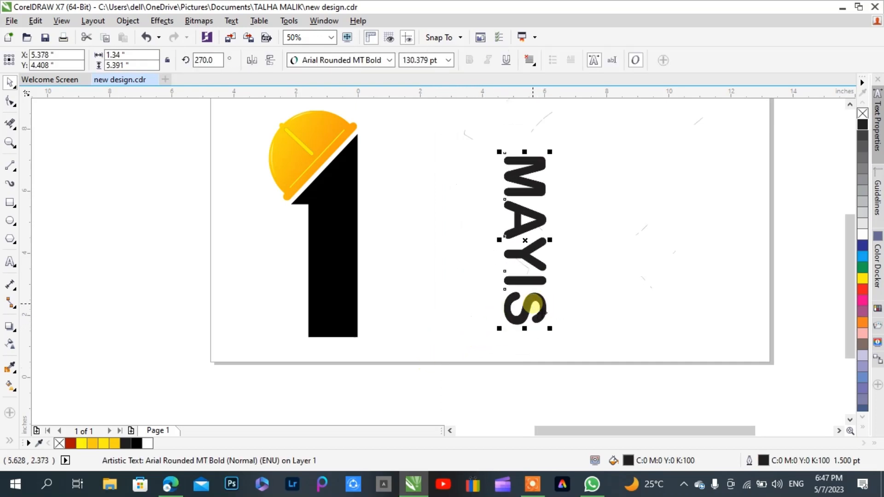
key("ctrl+z")
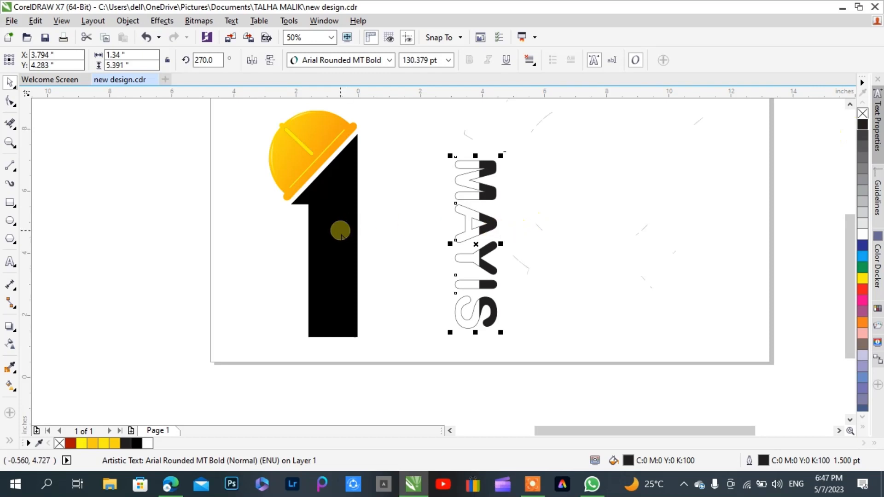
Change the figure 1's fill to the softer palette black that matches the MAYIS text
left_click(9, 367)
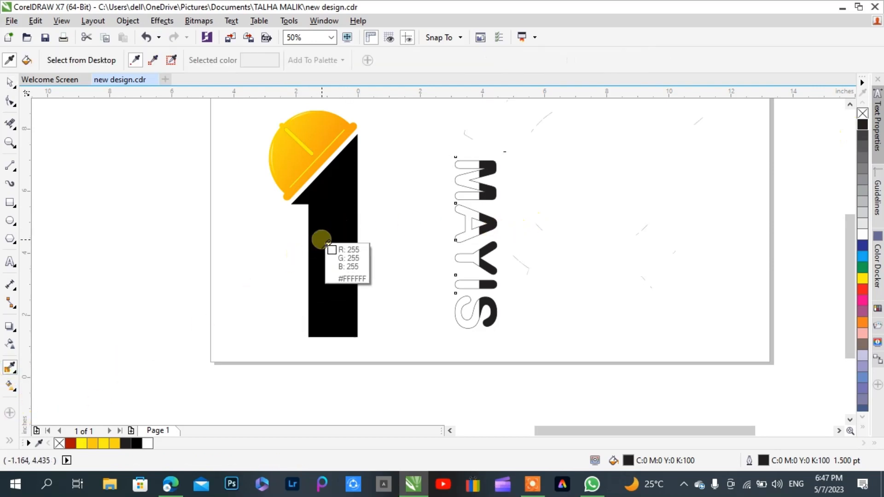
left_click(10, 83)
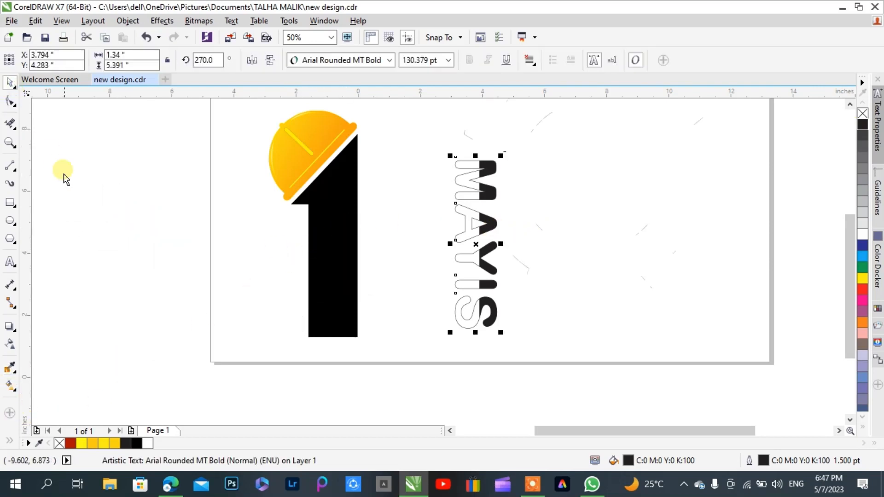
left_click(64, 178)
left_click(351, 244)
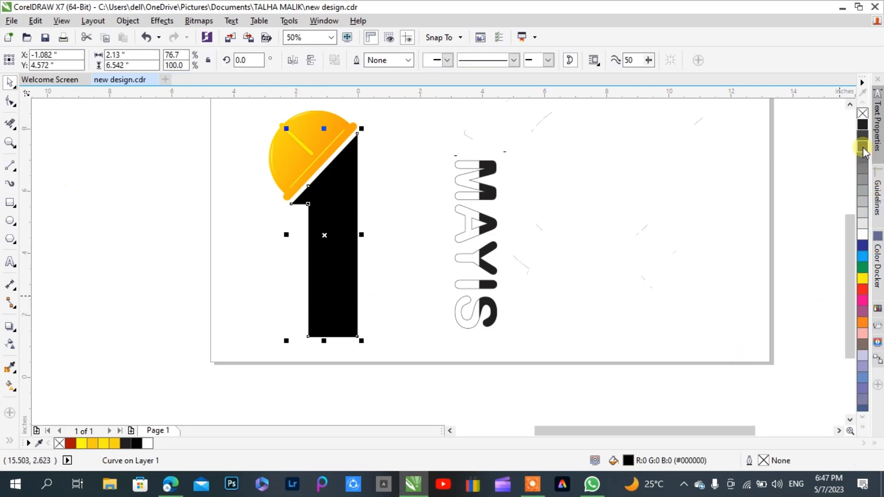
left_click(863, 133)
left_click(571, 163)
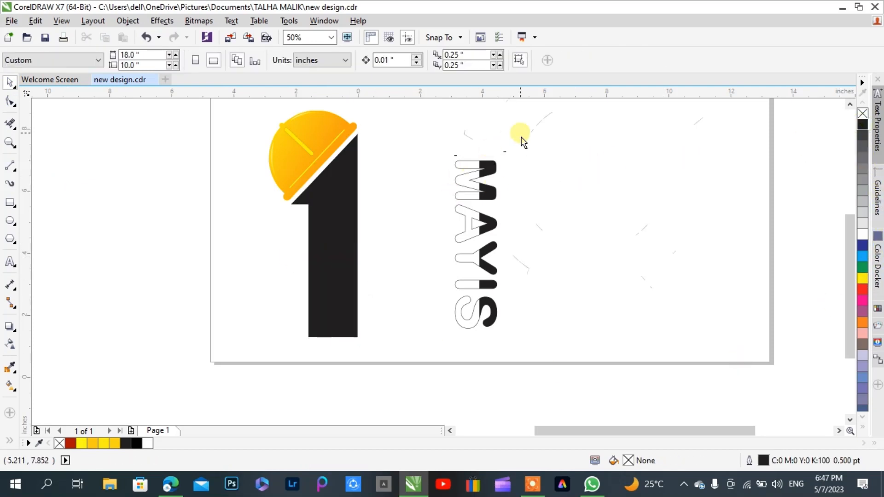
Group the MAYIS text with its white letter pieces and move the group onto the figure 1's right edge, at about X -0.067 inch
left_click_drag(523, 143, 428, 361)
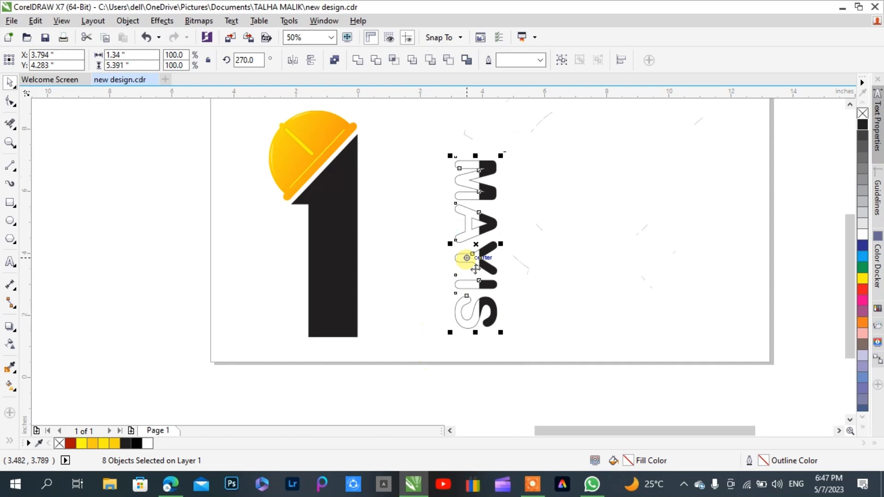
key("ctrl+g")
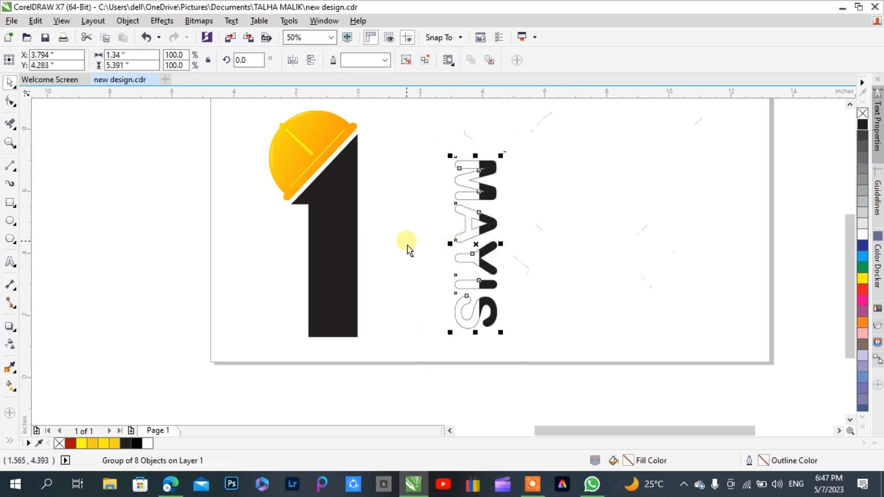
mouse_move(474, 243)
left_mouse_down()
mouse_move(357, 244)
mouse_move(363, 249)
left_mouse_up()
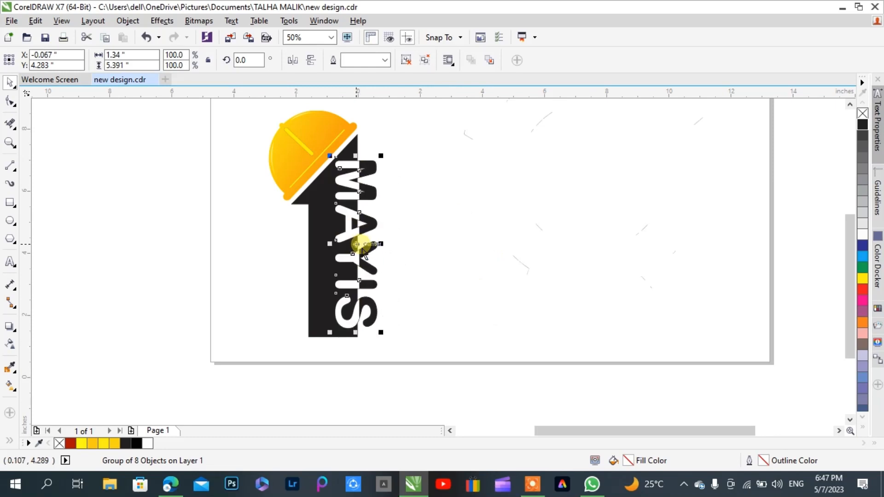
Nudge the MAYIS group to X -0.117 inch, Y 4.273 inch so its black and white split lines up with the figure 1's edge
scroll(362, 249, "up", 10)
key("ctrl+Left")
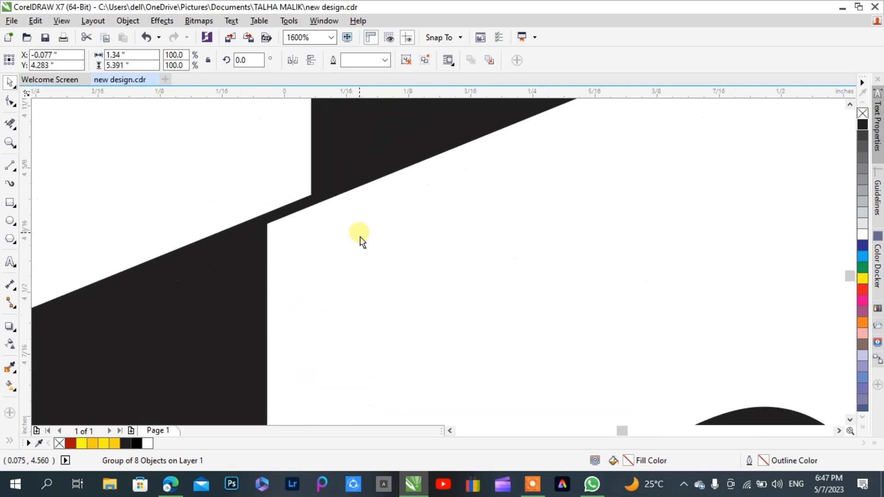
key("ctrl+Left")
key("Left")
key("ctrl+Right")
key("ctrl+Right")
key("ctrl+Right")
key("ctrl+Right")
key("ctrl+Right")
key("ctrl+Right")
key("ctrl+Right")
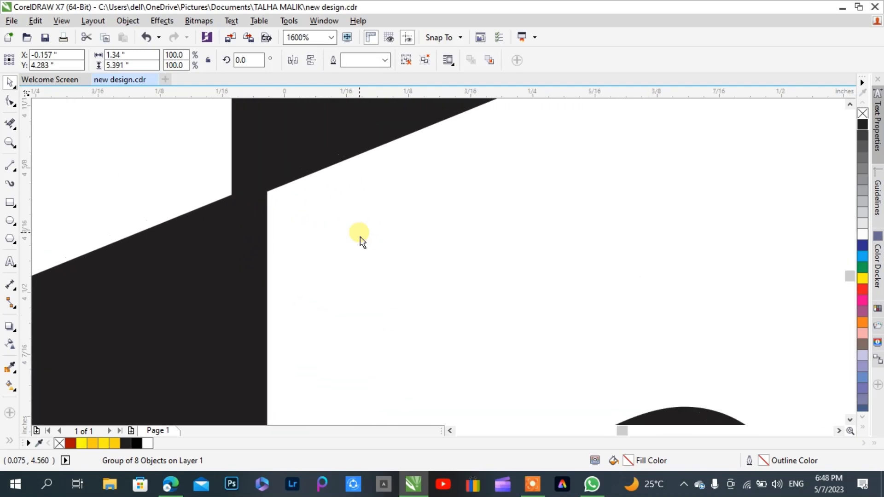
key("ctrl+Down")
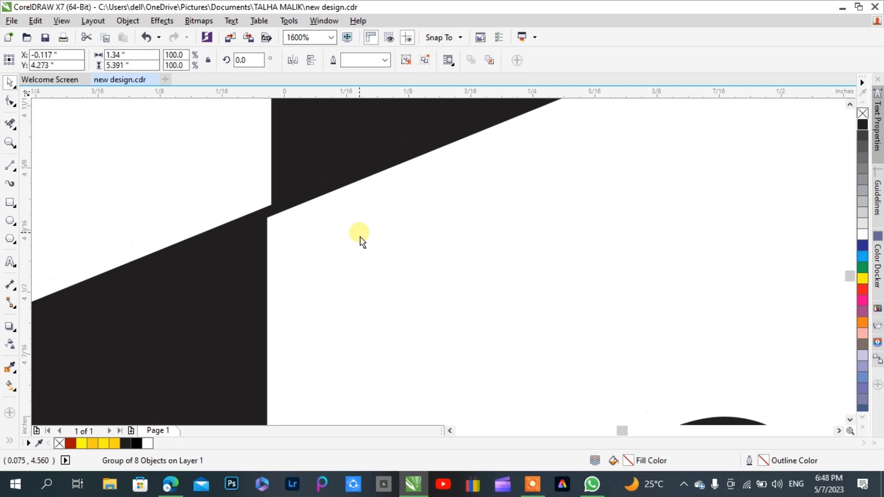
scroll(345, 234, "down", 3)
scroll(354, 230, "down", 3)
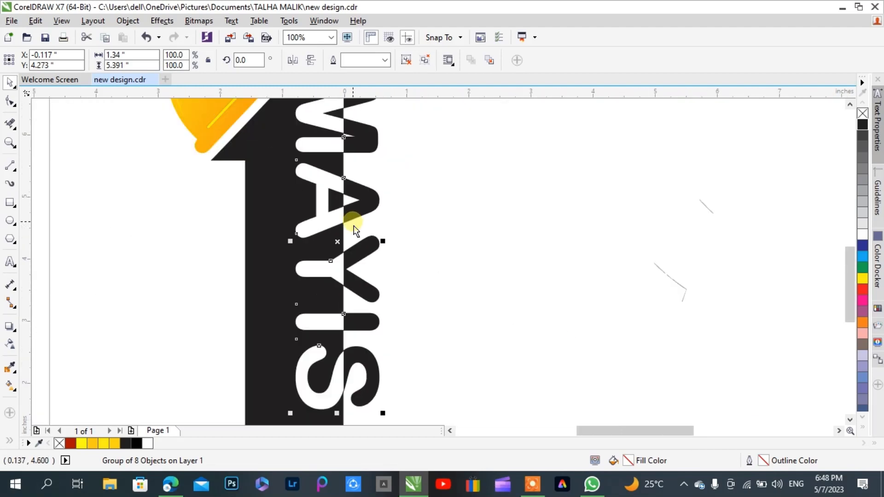
Nudge the MAYIS group left and up on the figure 1, to X -0.187 inch, Y 4.313 inch
key("ctrl+Up")
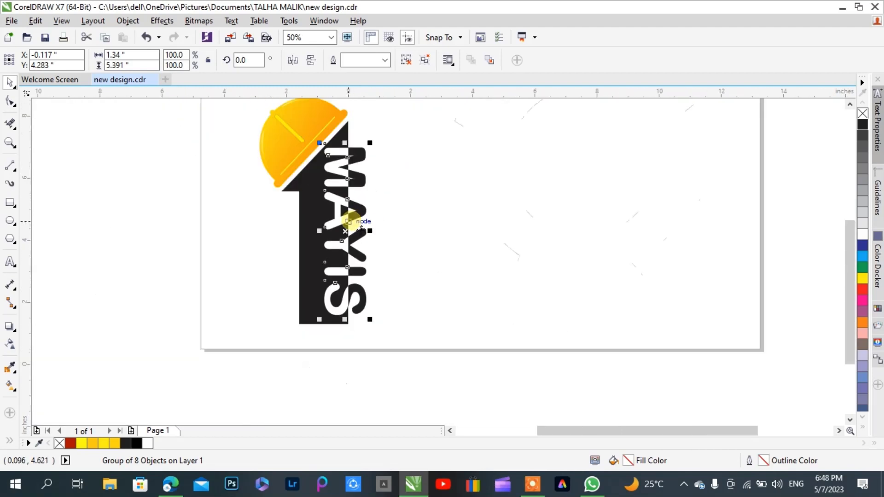
key("ctrl+Left")
key("ctrl+Left")
key("ctrl+Left")
key("ctrl+Left")
key("ctrl+Left")
key("Left")
key("Left")
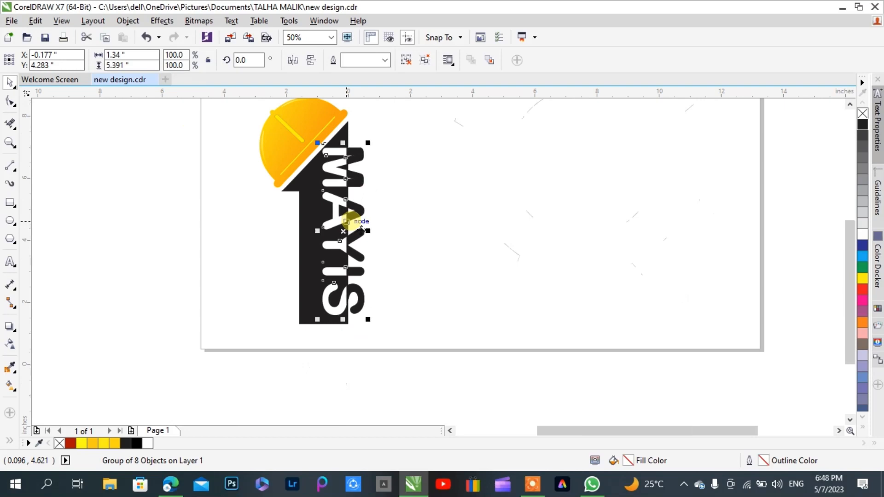
key("Up")
key("Up")
key("Up")
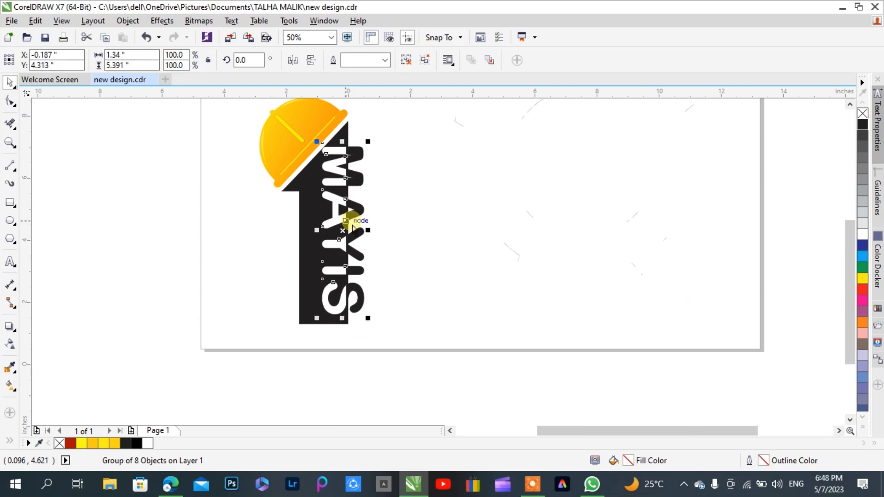
left_click(430, 231)
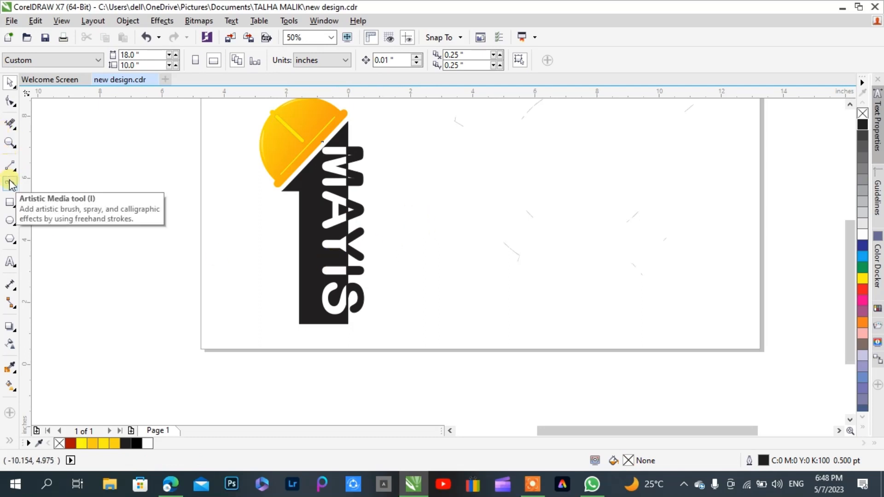
Add three-line artistic text "EMEK VE / DAYANISMA / GUNU" on the empty page area to the right of the figure 1
left_click(10, 261)
left_click(420, 182)
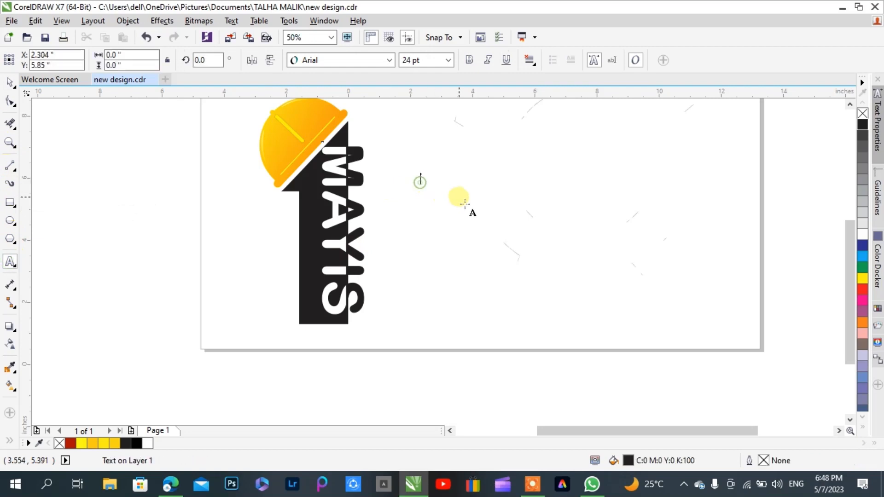
type("E")
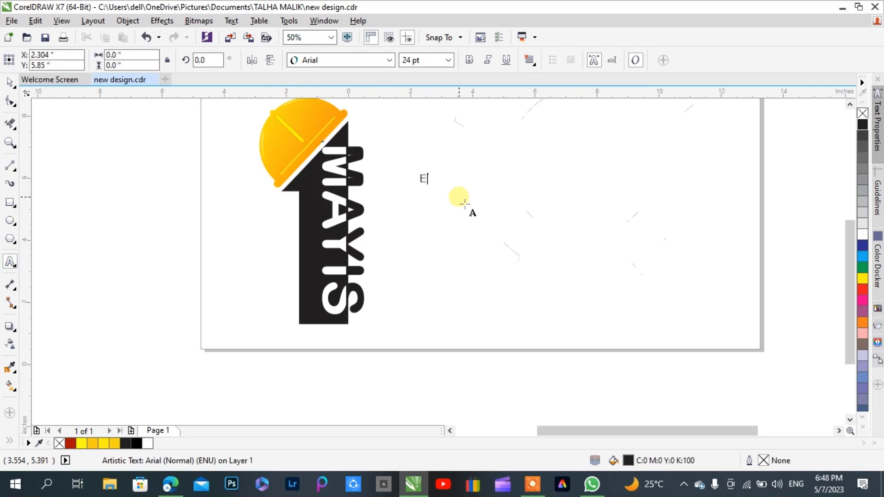
type("MEK VE")
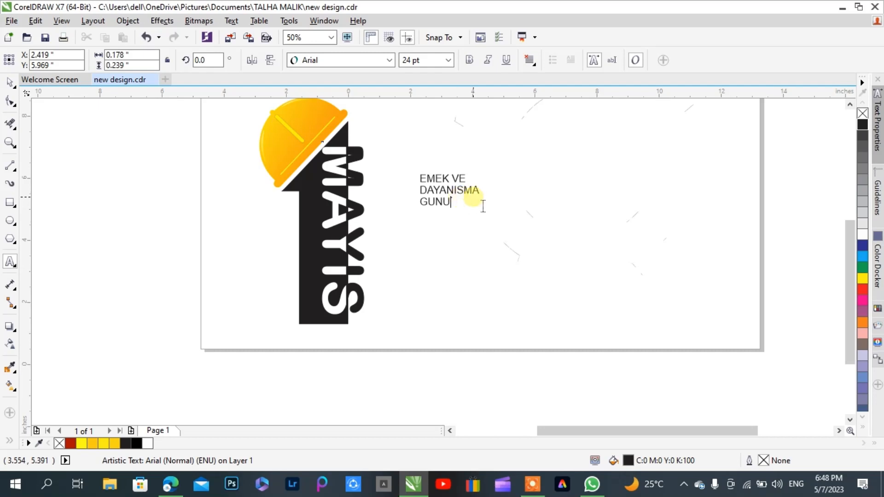
key("Escape")
left_click(9, 87)
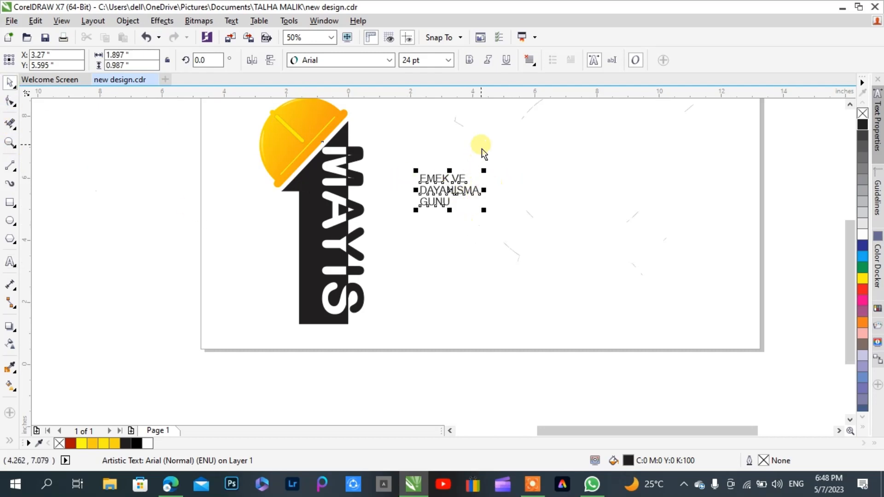
Move the slogan text further right, to about X 6.523 inch, Y 6.308 inch, and set its font to Candara
scroll(482, 150, "up", 2)
left_click_drag(433, 239, 635, 196)
left_click(389, 60)
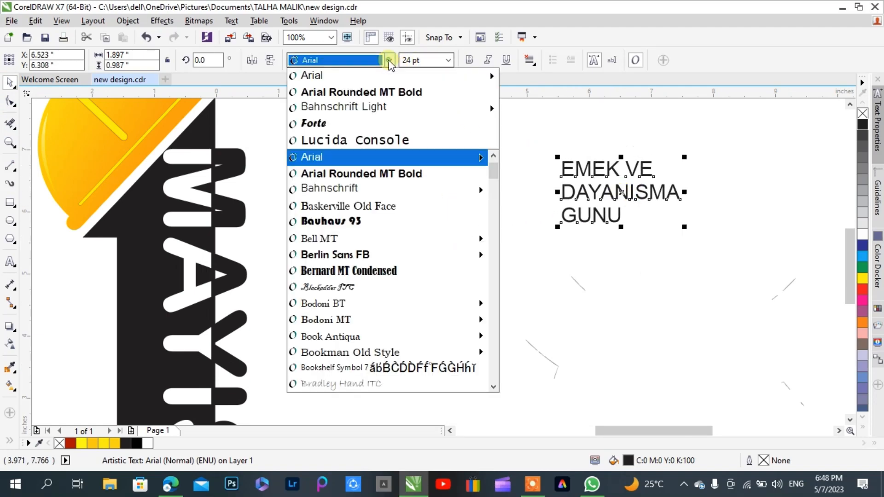
scroll(386, 157, "down", 2)
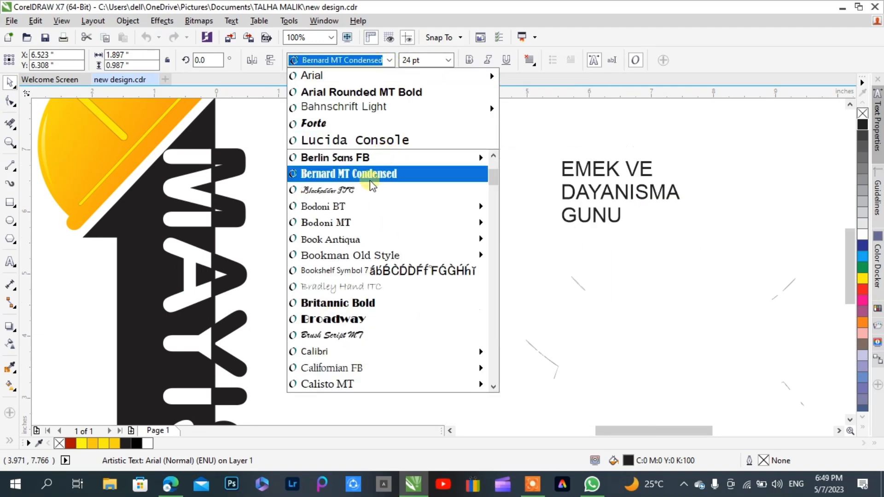
mouse_move(359, 223)
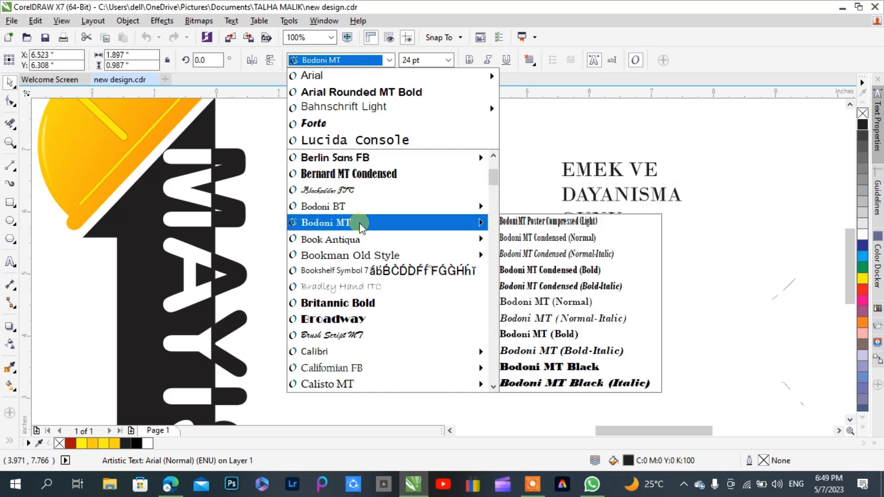
scroll(360, 237, "down", 2)
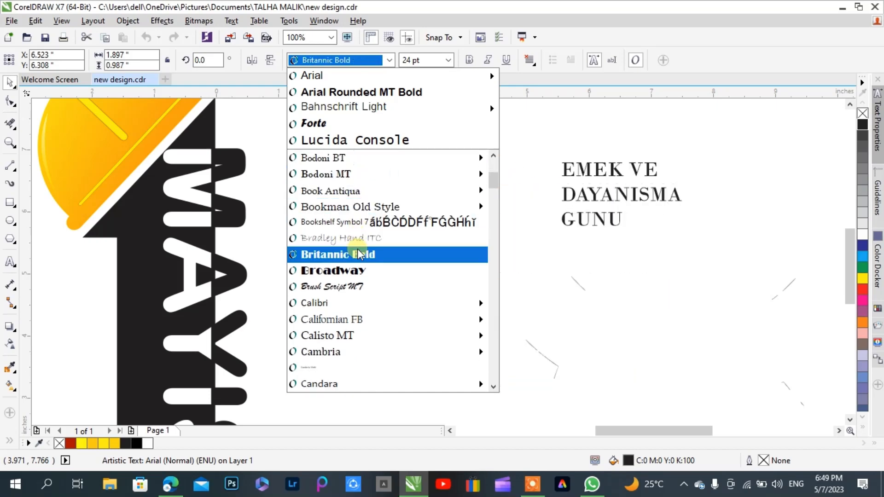
mouse_move(351, 258)
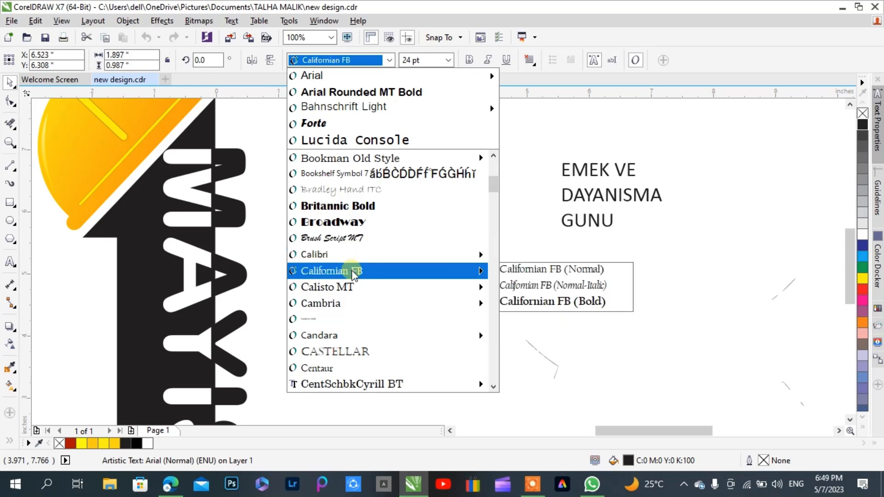
mouse_move(353, 285)
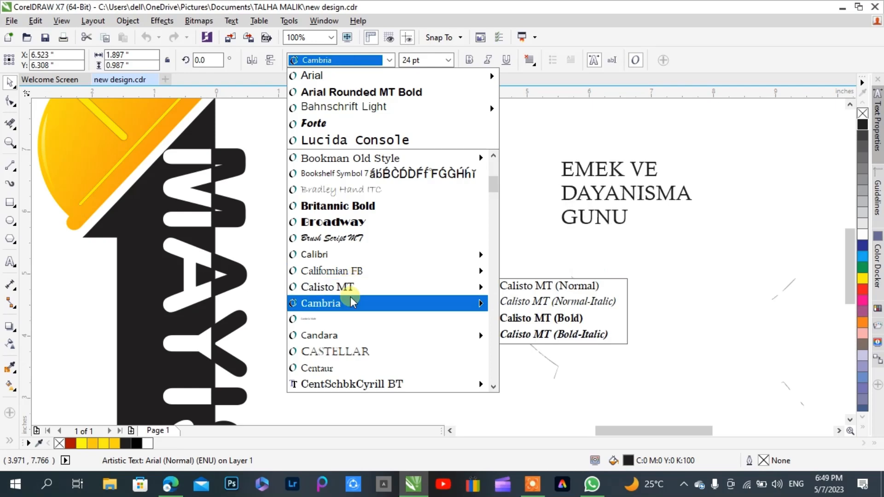
mouse_move(350, 302)
scroll(351, 301, "down", 1)
scroll(350, 303, "down", 1)
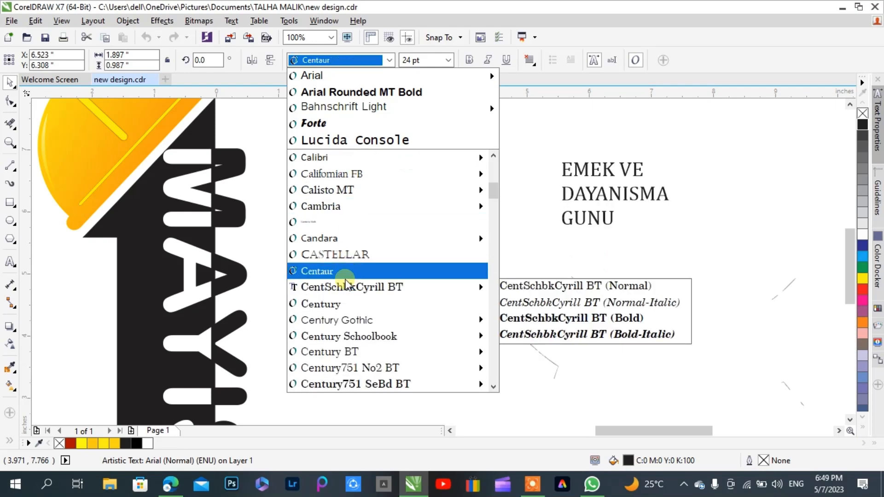
mouse_move(341, 241)
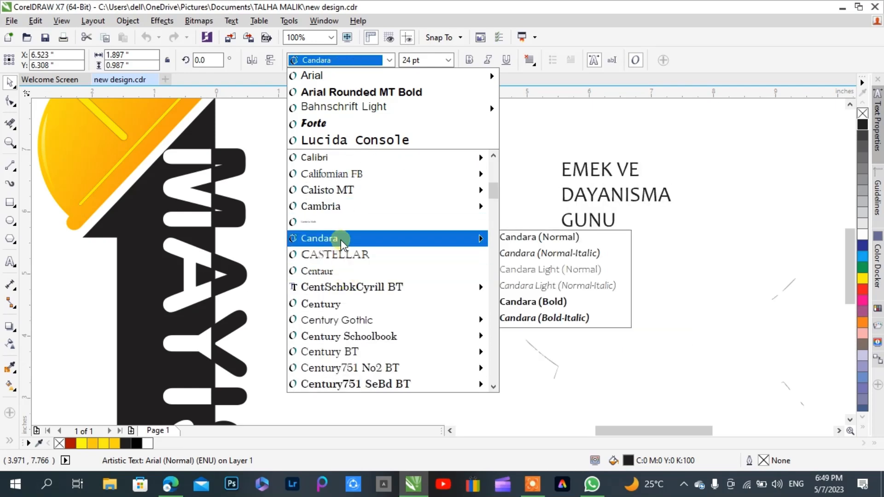
left_click(340, 239)
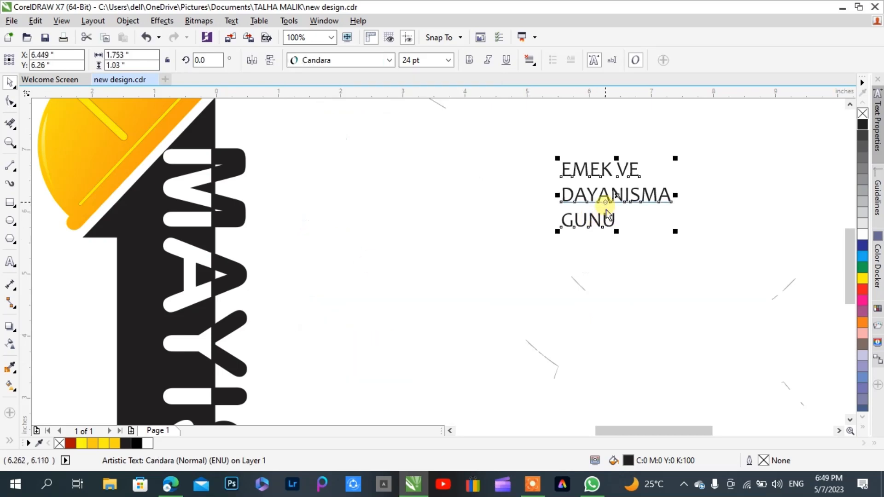
Enlarge the slogan to about 59.5 pt and place it beside the figure 1, at about X 3.794 inch, Y 4.662 inch
left_click_drag(557, 232, 399, 343)
scroll(525, 189, "down", 1)
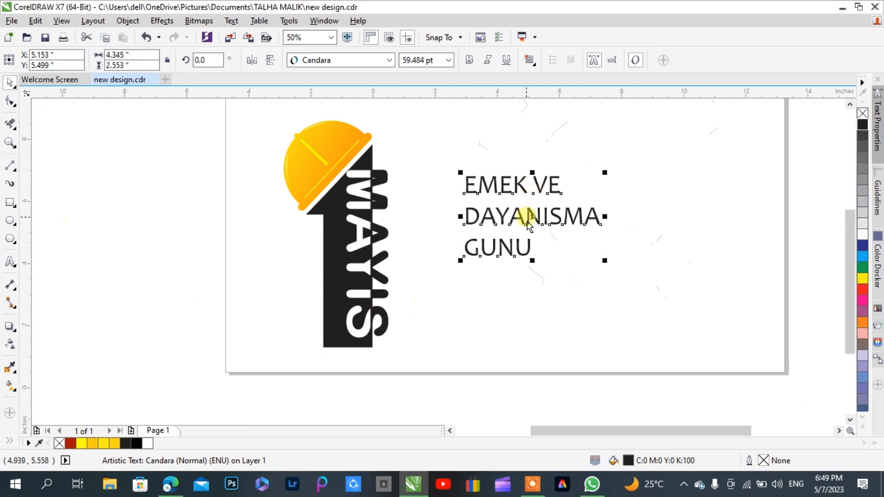
left_click_drag(542, 226, 499, 252)
Make the slogan text bold and scale it down to about 55.9 pt
left_click(470, 60)
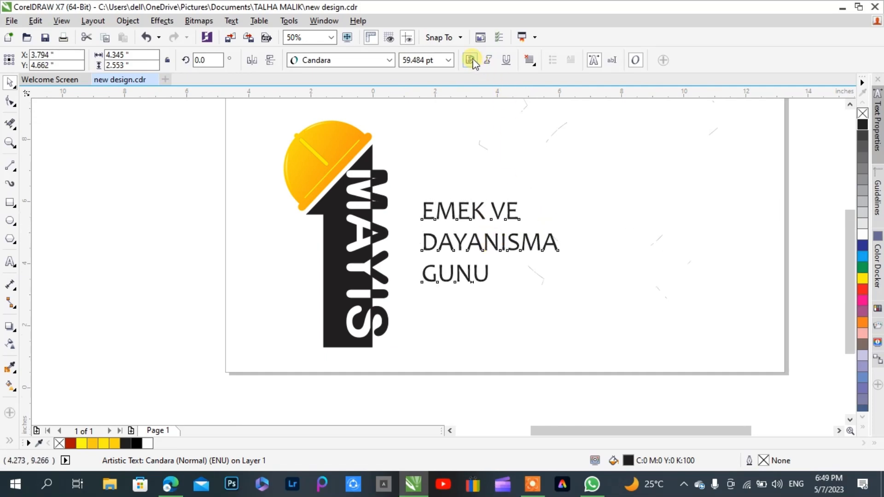
left_click_drag(562, 200, 565, 209)
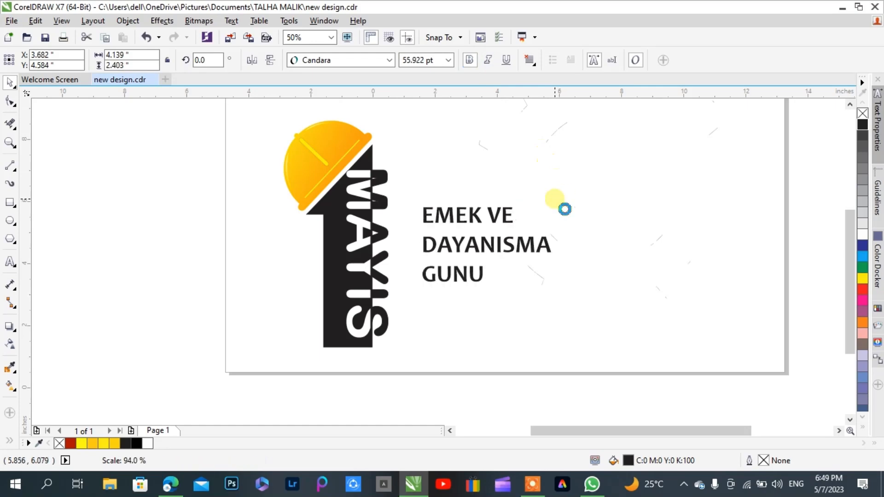
left_click(632, 233)
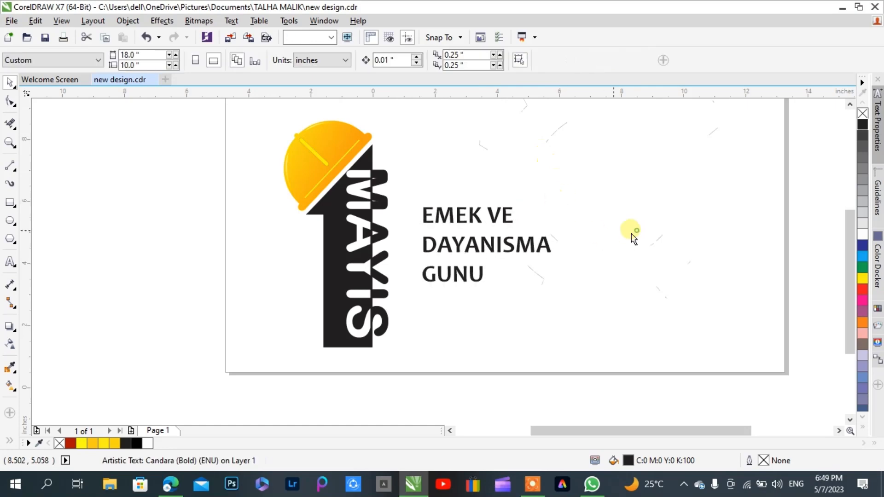
Draw two black-filled circles about 0.016 inch wide side by side, between the arms of the first U in GUNU
left_click(11, 216)
scroll(442, 281, "up", 3)
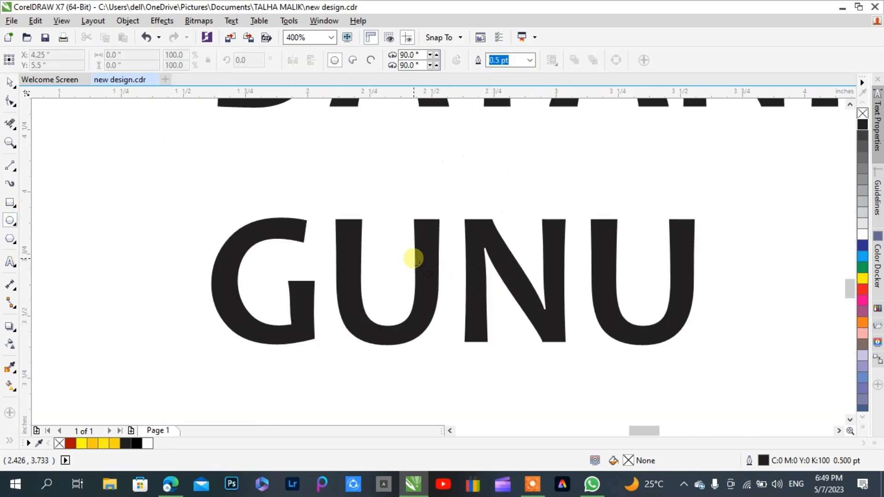
scroll(365, 237, "up", 2)
mouse_move(412, 205)
left_mouse_down()
mouse_move(421, 219)
mouse_move(441, 212)
left_mouse_up()
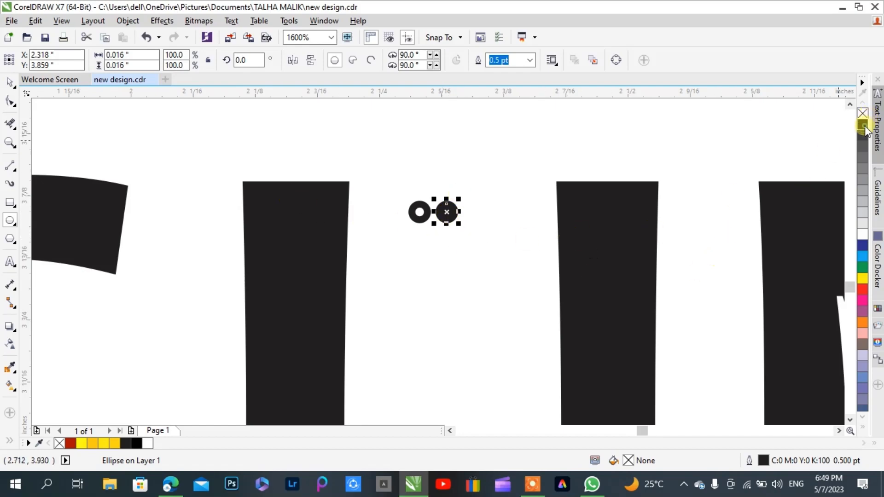
left_click(419, 211)
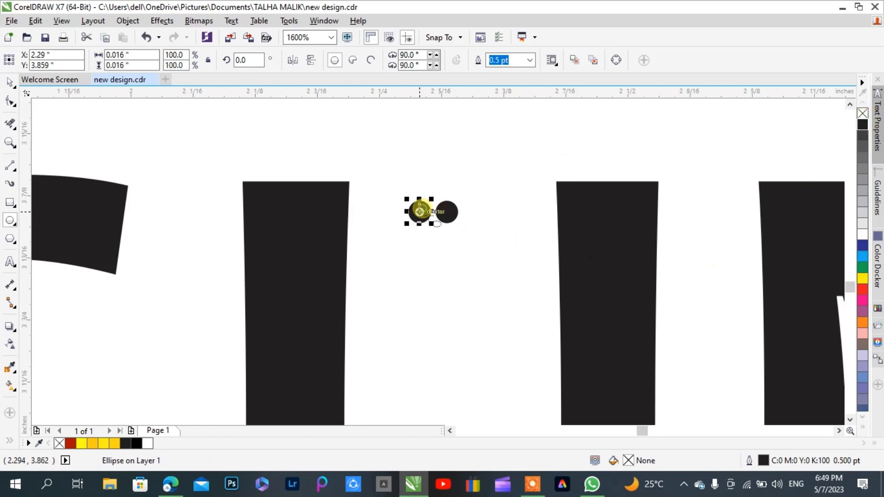
left_click(862, 124)
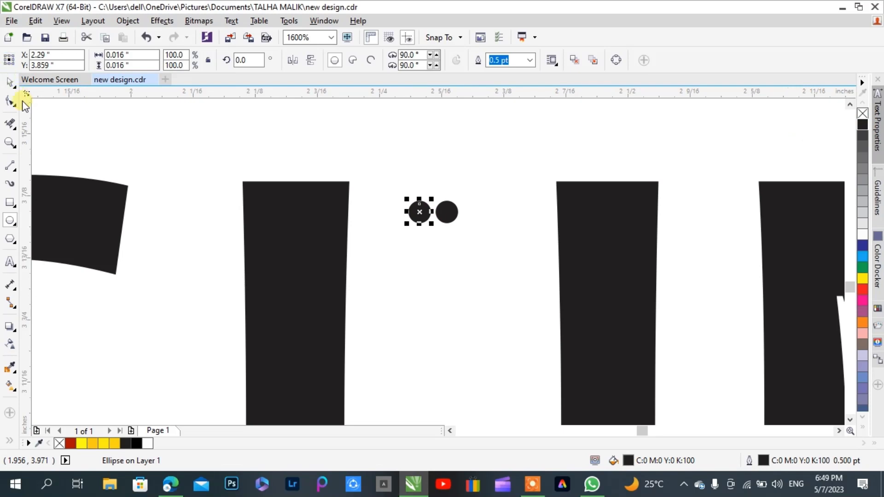
Center the two dots between the arms of the first U, at X 2.324 inch, and group them
left_click(10, 81)
scroll(157, 155, "down", 1)
left_click_drag(273, 156, 322, 202)
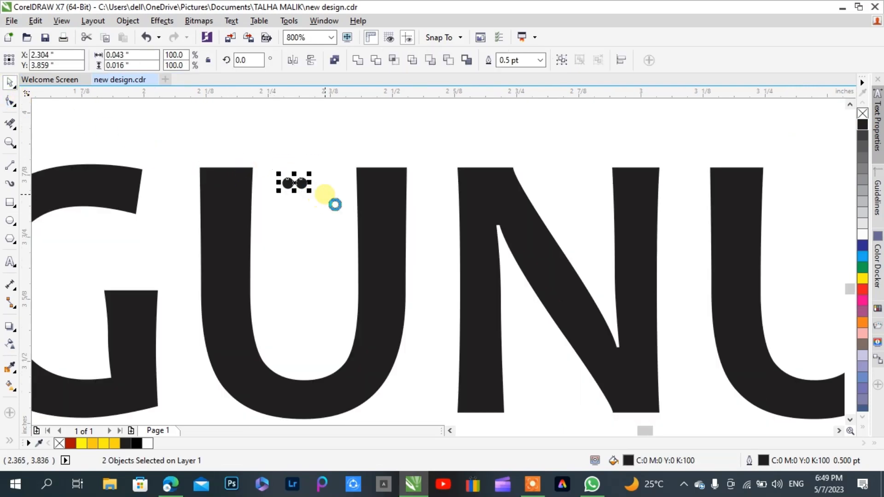
key("Right")
key("Left")
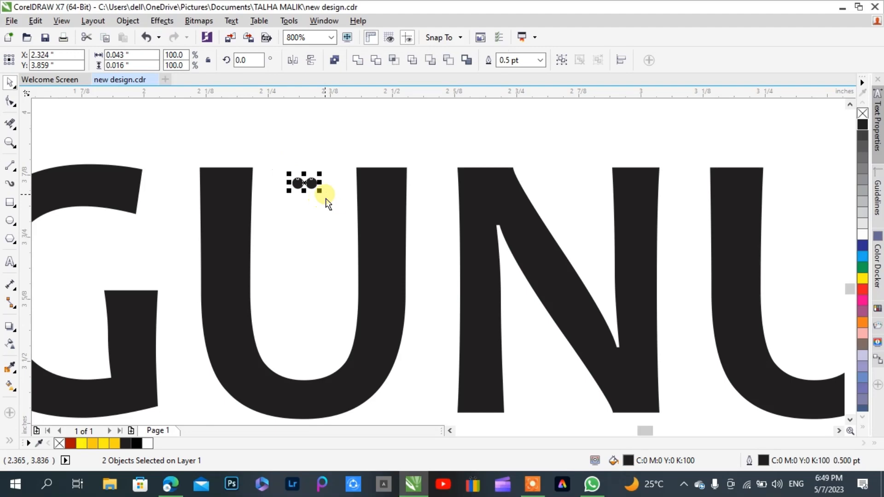
key("ctrl+g")
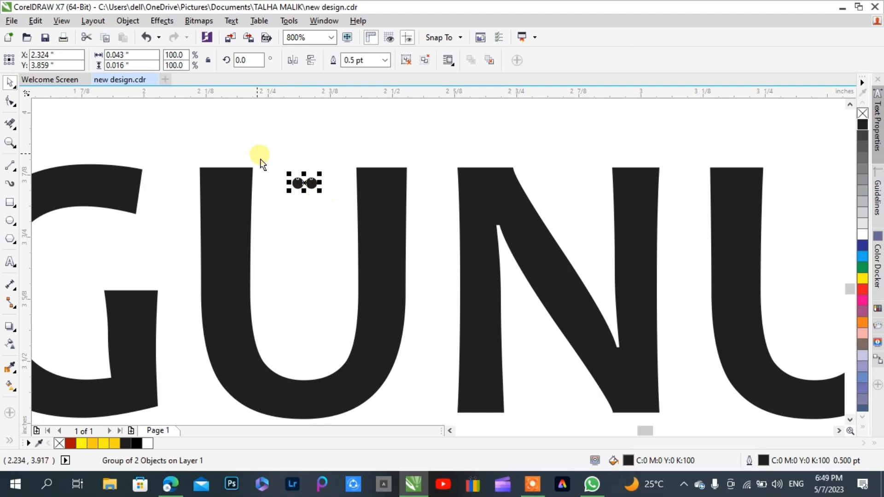
Place a copy of the grouped dots between the arms of the last U, so the word reads GÜNÜ
scroll(260, 163, "down", 1)
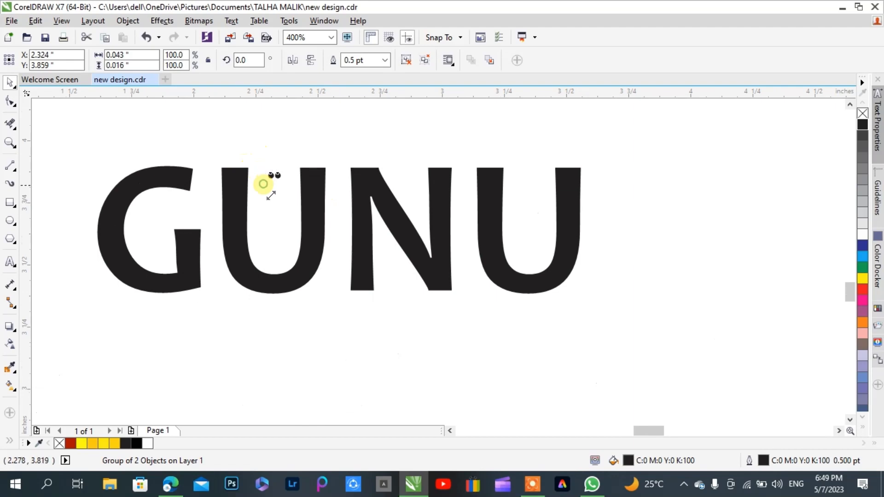
left_click_drag(271, 196, 526, 180)
left_click(658, 258)
scroll(570, 232, "down", 2)
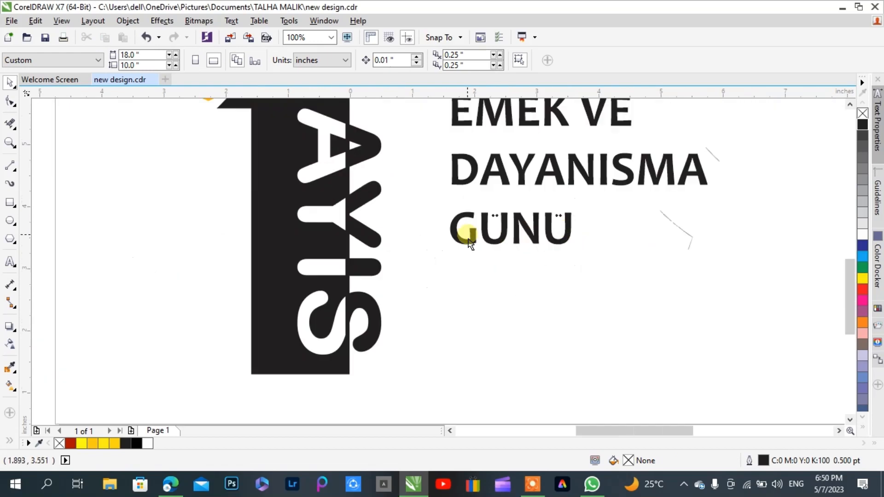
Break the slogan into separate lines and move DAYANISMA and GÜNÜ with its dots up close beneath EMEK VE
left_click(519, 181)
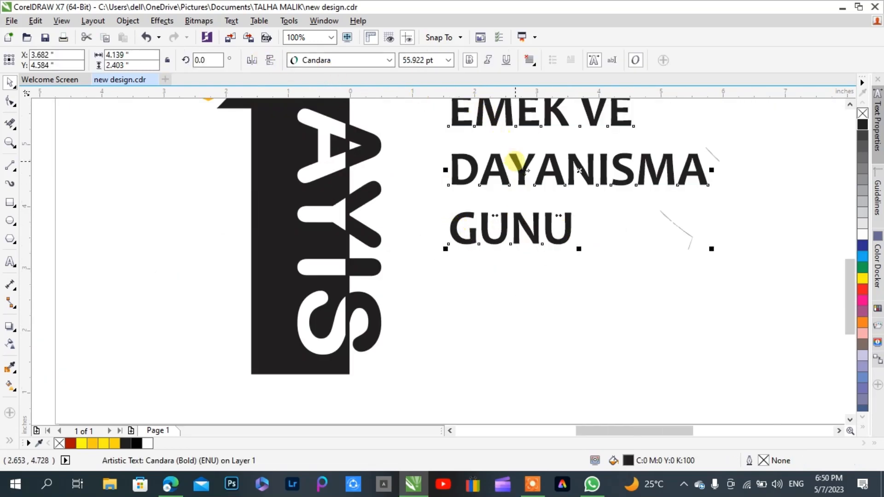
key("ctrl+k")
left_click(647, 220)
left_click_drag(733, 140, 415, 261)
left_click_drag(532, 163, 529, 140)
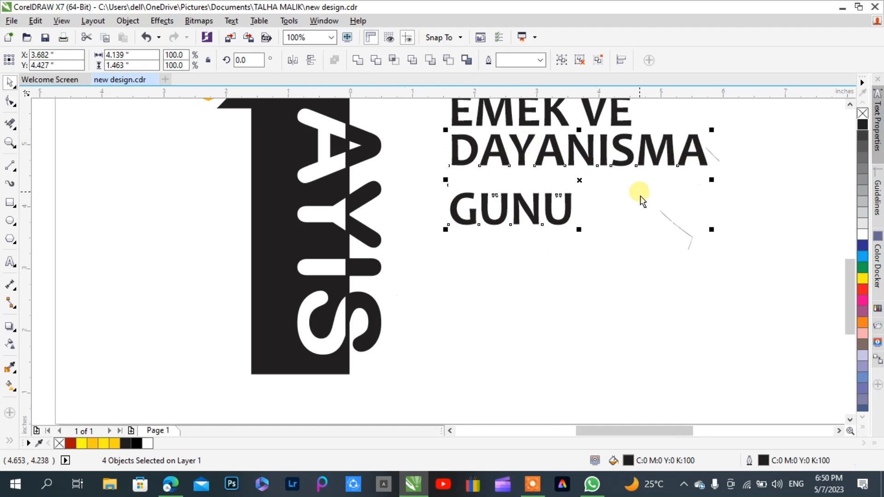
Move GÜNÜ together with its dots up close beneath DAYANISMA, to Y 4.244 inch
left_click_drag(640, 186, 399, 255)
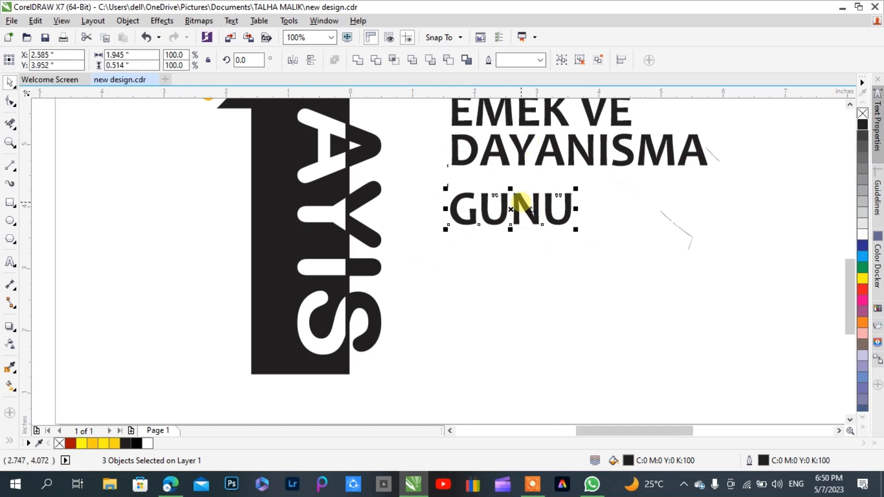
left_click_drag(521, 203, 518, 185)
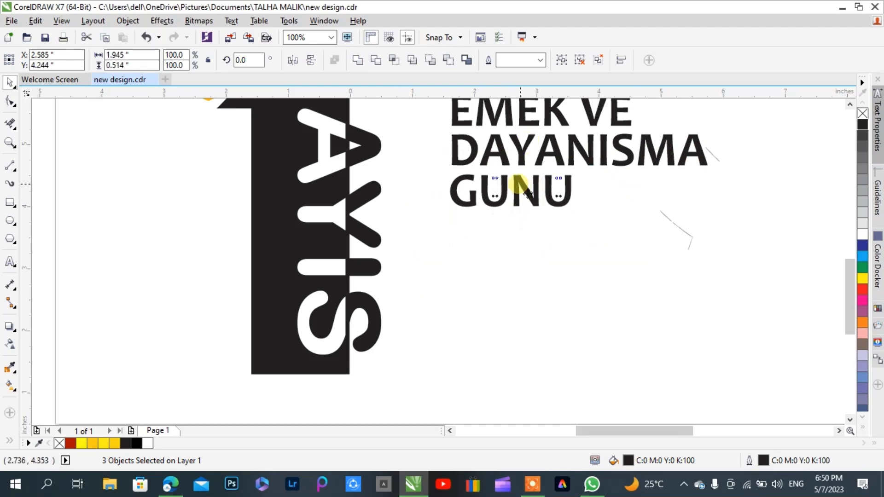
left_click(521, 274)
scroll(460, 286, "down", 1)
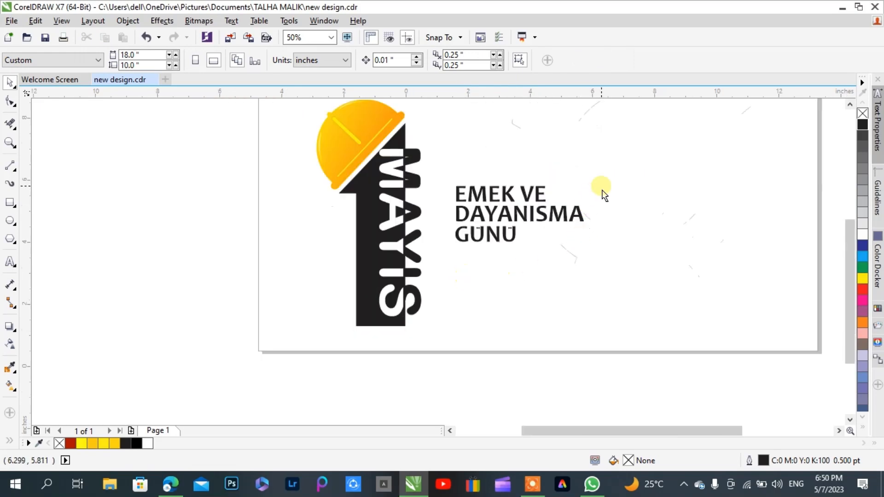
Group the three slogan lines with their dots and enlarge the group slightly, keeping its proportions
left_click_drag(611, 158, 469, 270)
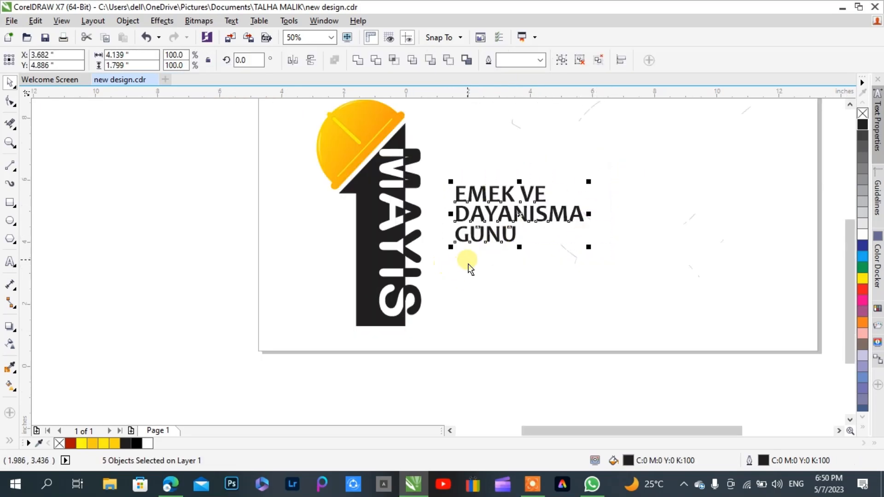
key("ctrl+g")
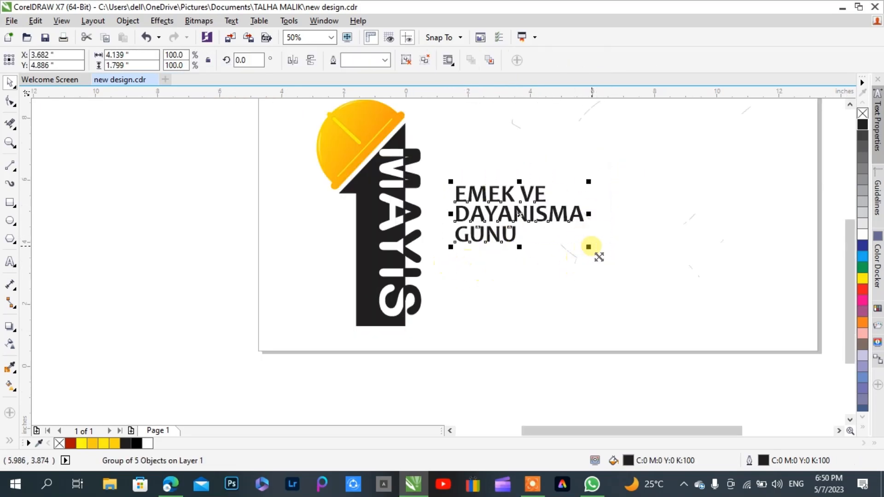
left_click_drag(590, 247, 607, 274)
left_click(570, 301)
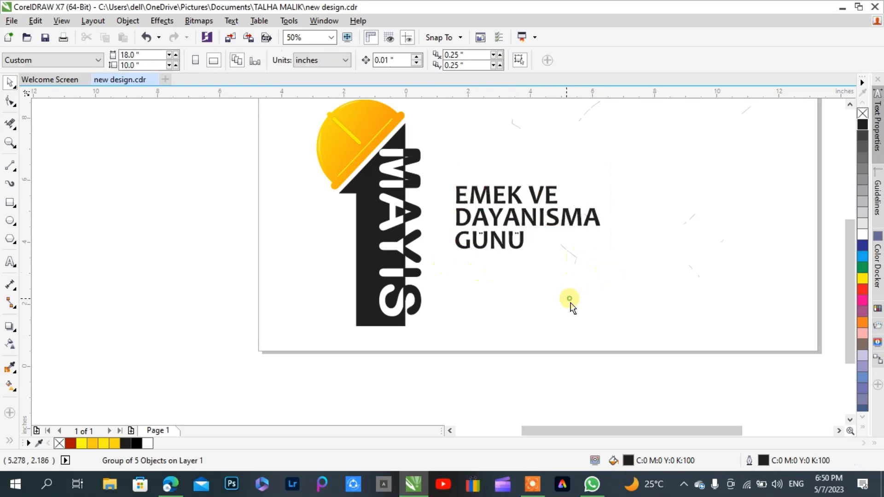
Add the artistic text "Kutlu alsun" in Arial 24 pt below the slogan
left_click(9, 261)
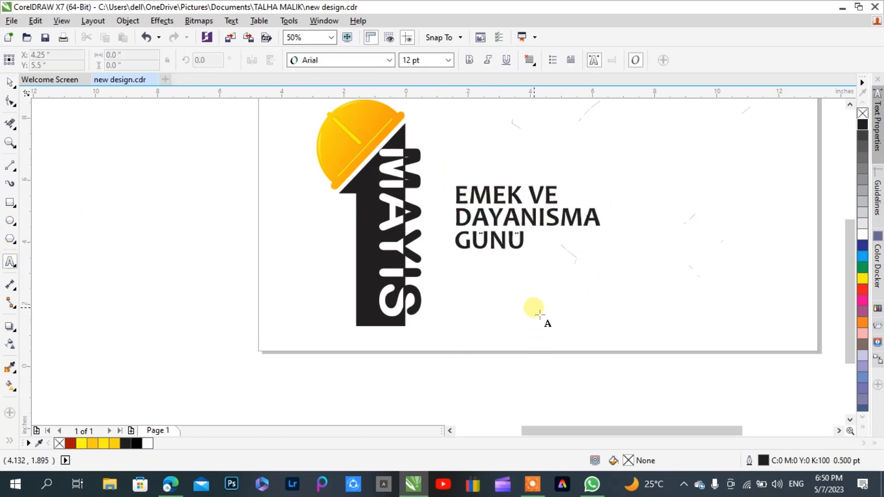
left_click(533, 306)
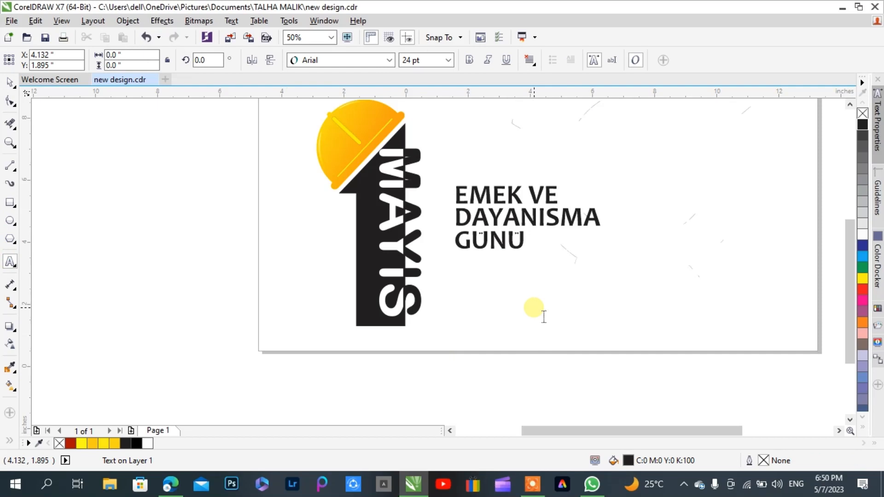
type("Kutlu alsun")
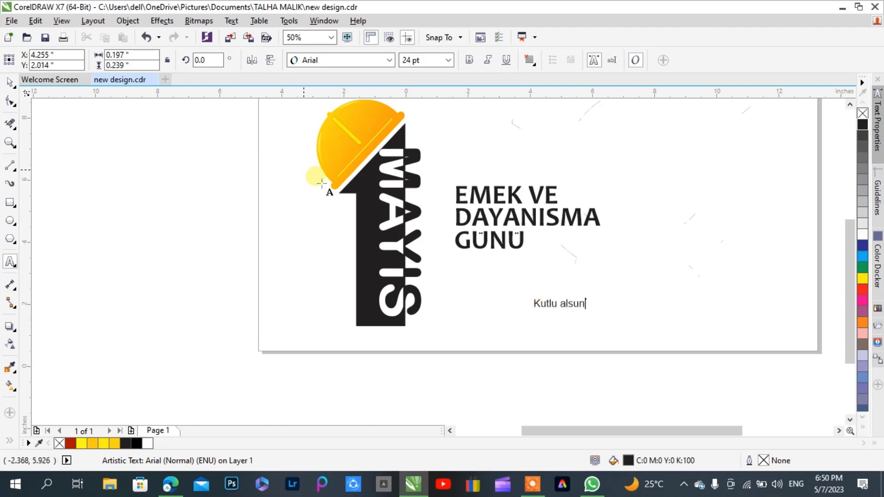
left_click(9, 81)
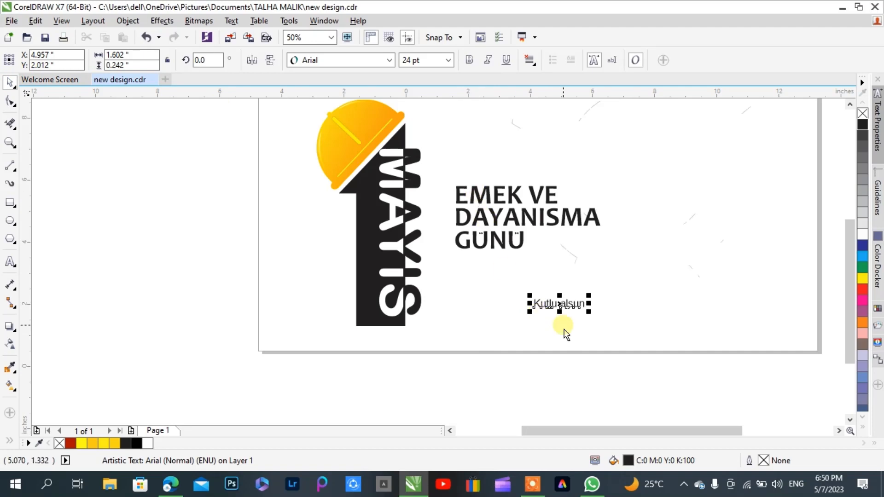
Browse the script typefaces and try Edwardian Script ITC on the Kutlu alsun text
scroll(557, 330, "up", 2)
left_click(390, 60)
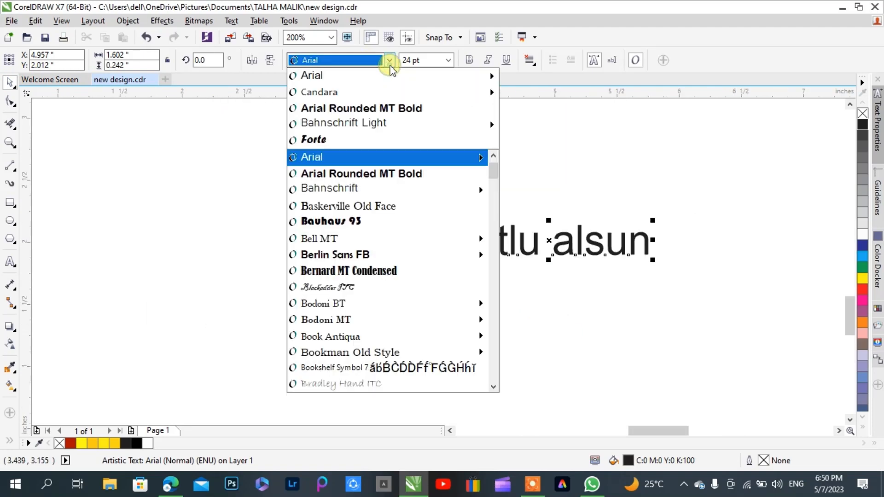
mouse_move(377, 192)
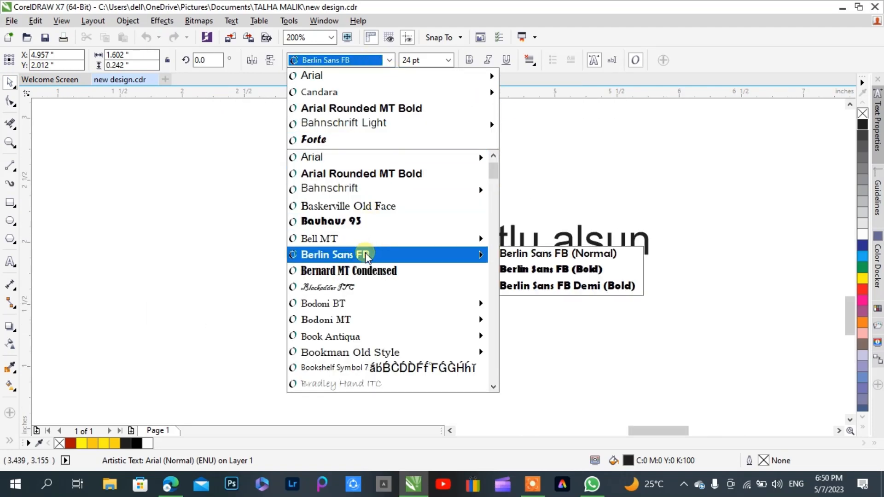
scroll(365, 294, "down", 1)
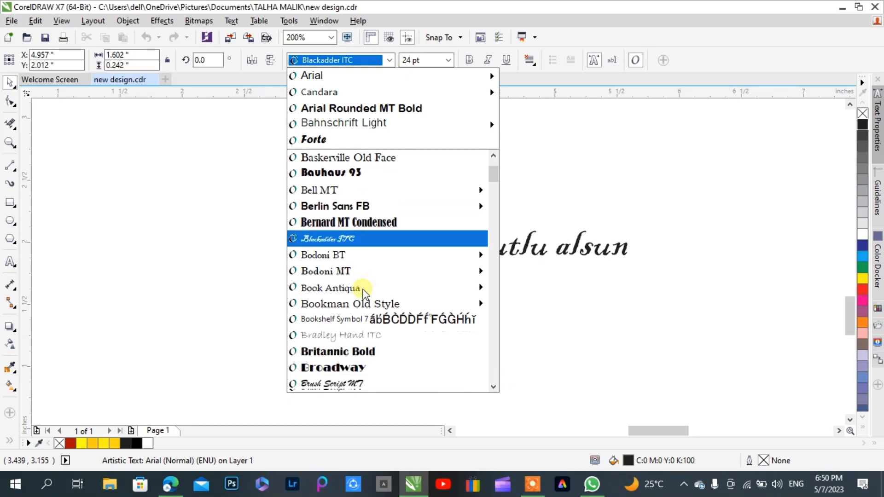
scroll(365, 294, "down", 2)
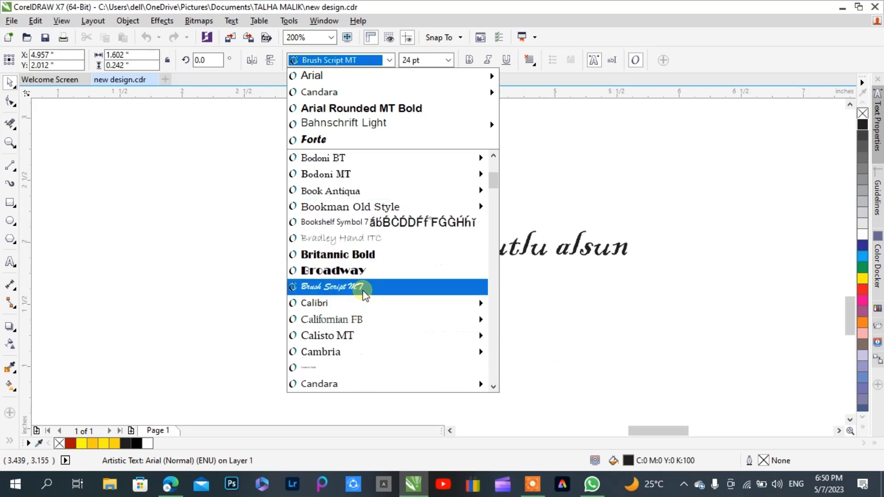
scroll(365, 295, "down", 3)
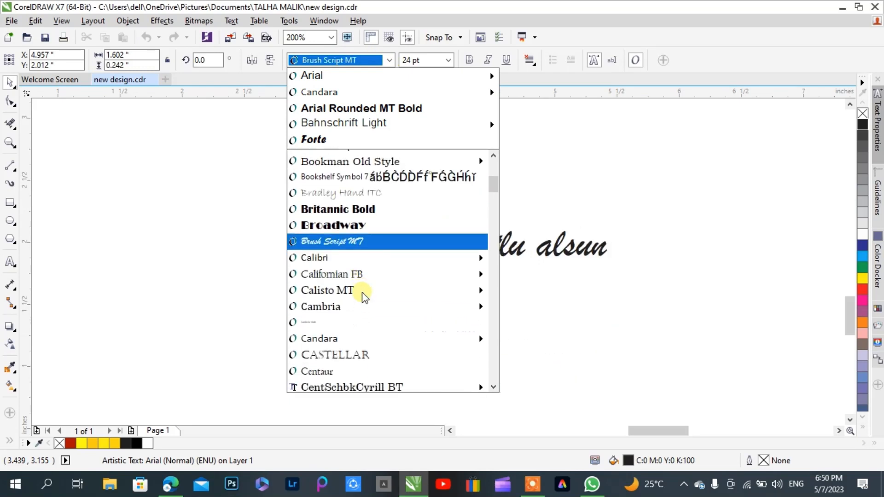
scroll(364, 297, "down", 4)
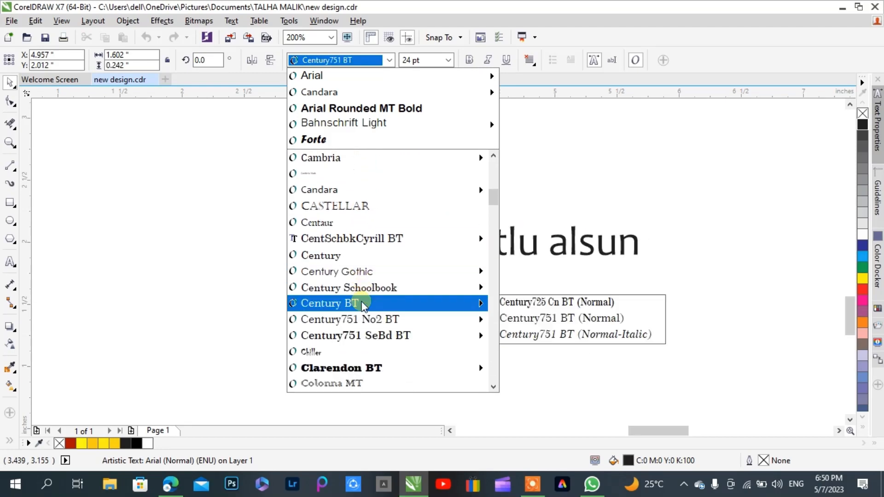
scroll(364, 305, "down", 4)
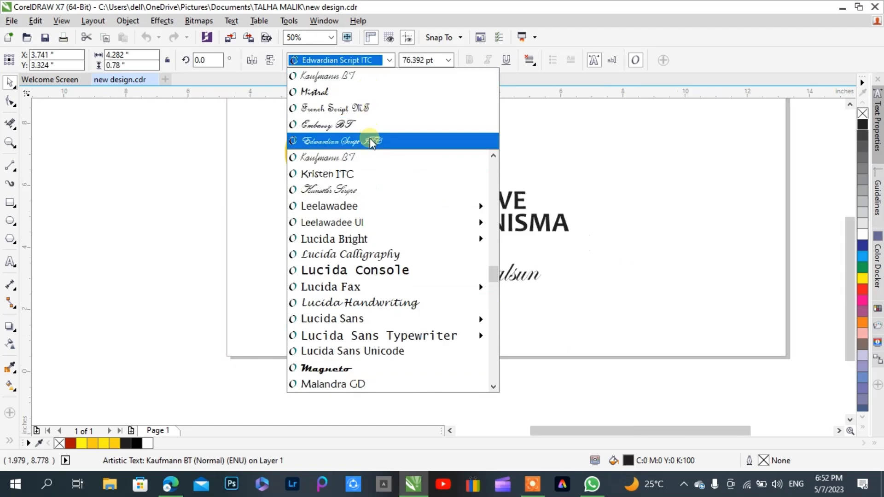
left_click(370, 138)
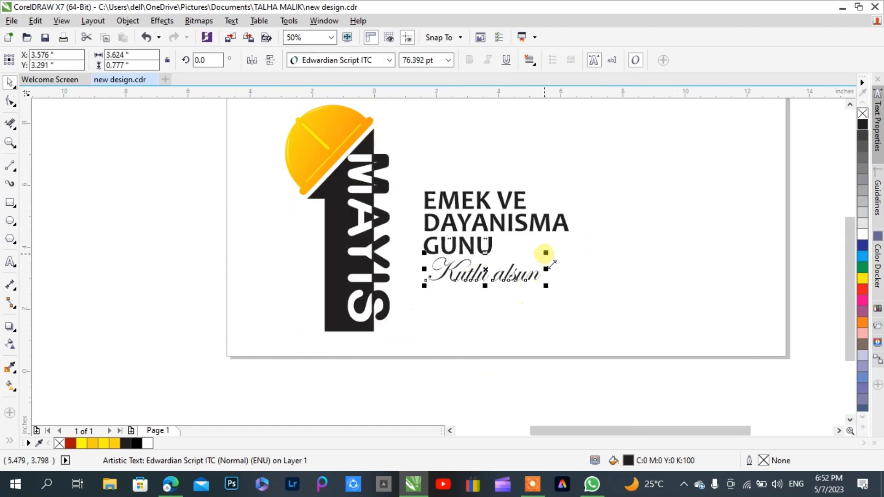
Set the font of the Kutlu alsun text to Embassy BT
left_click(389, 60)
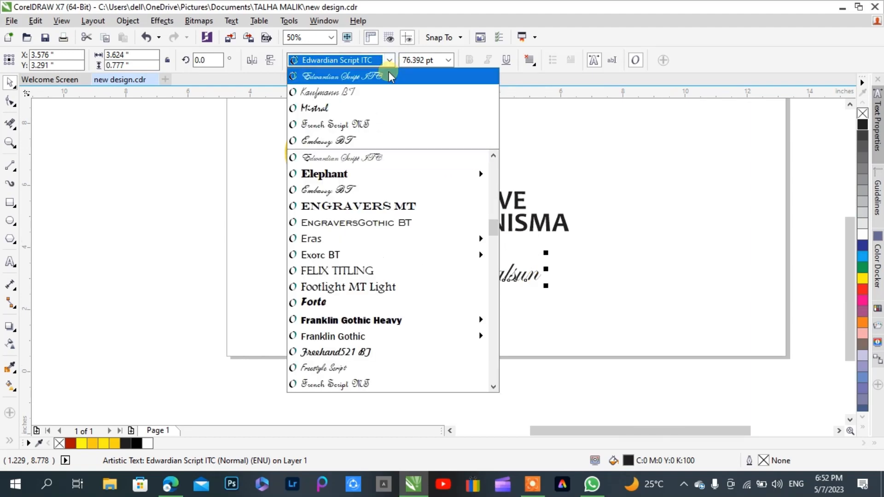
scroll(376, 276, "down", 6)
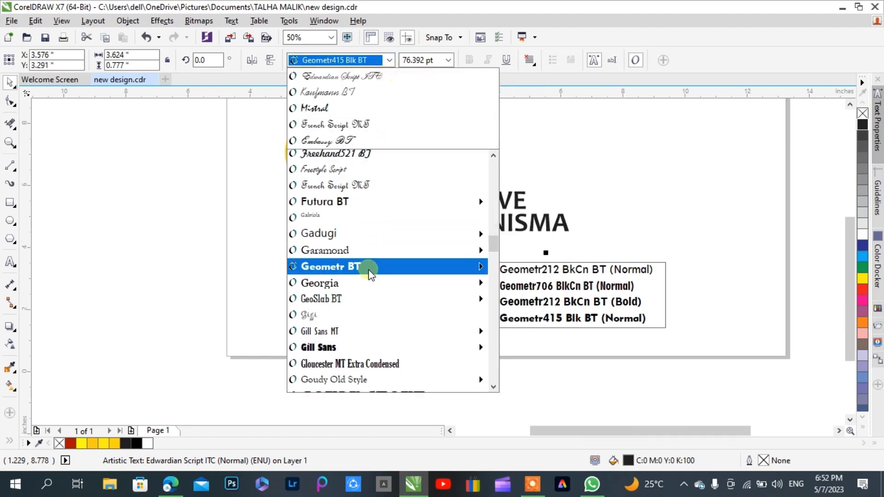
scroll(371, 274, "up", 10)
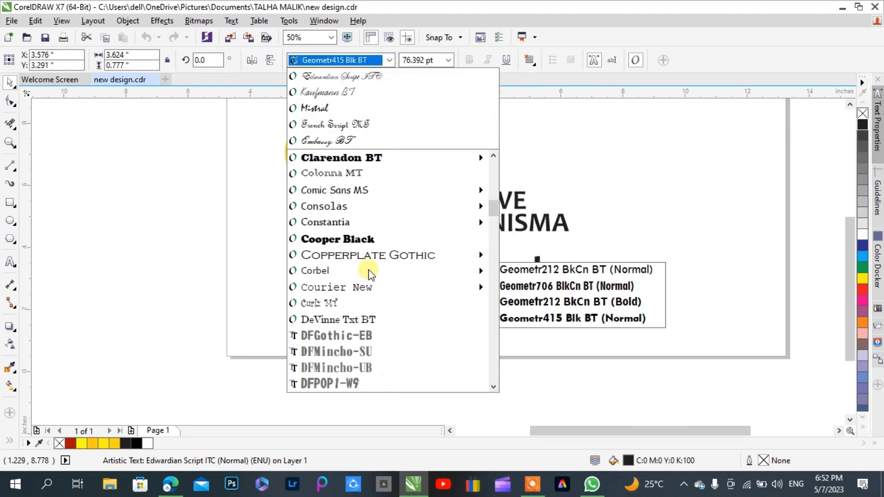
scroll(371, 275, "up", 6)
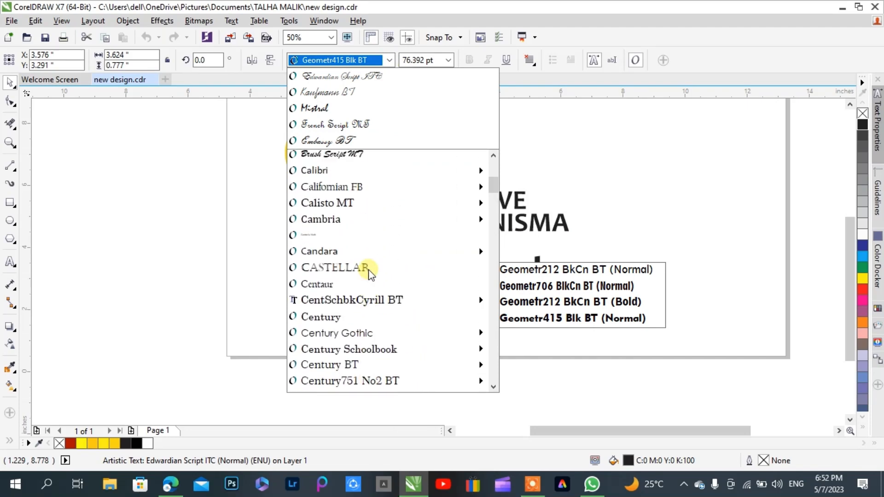
scroll(371, 275, "up", 3)
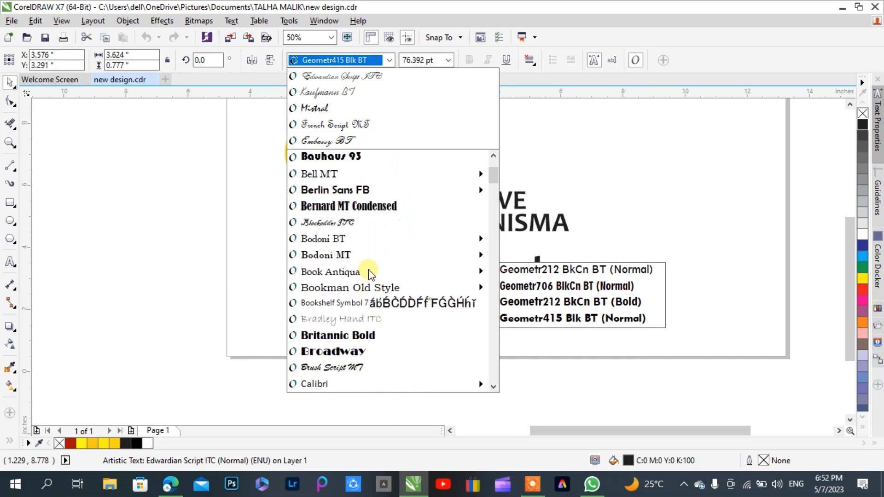
scroll(371, 275, "down", 4)
scroll(371, 274, "down", 6)
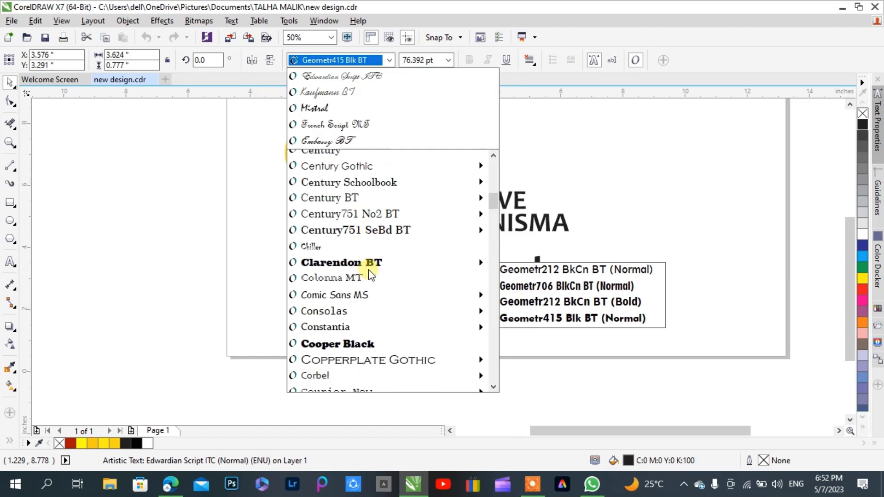
scroll(371, 274, "down", 3)
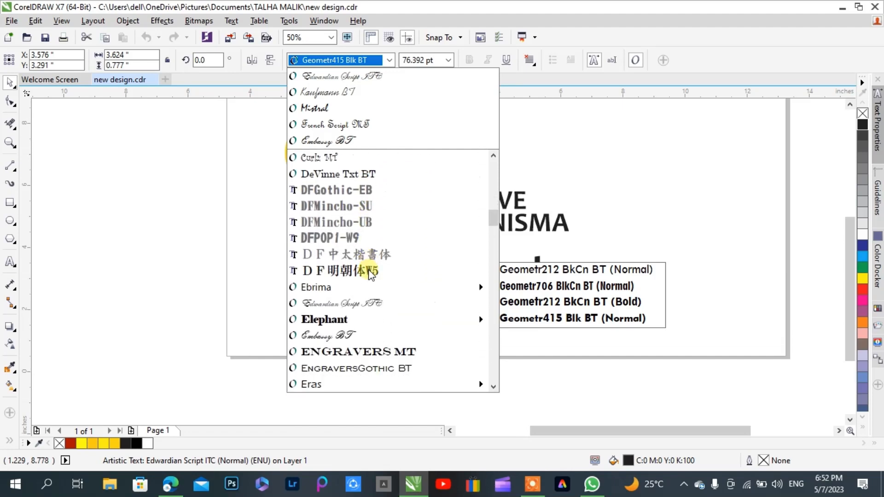
left_click(365, 336)
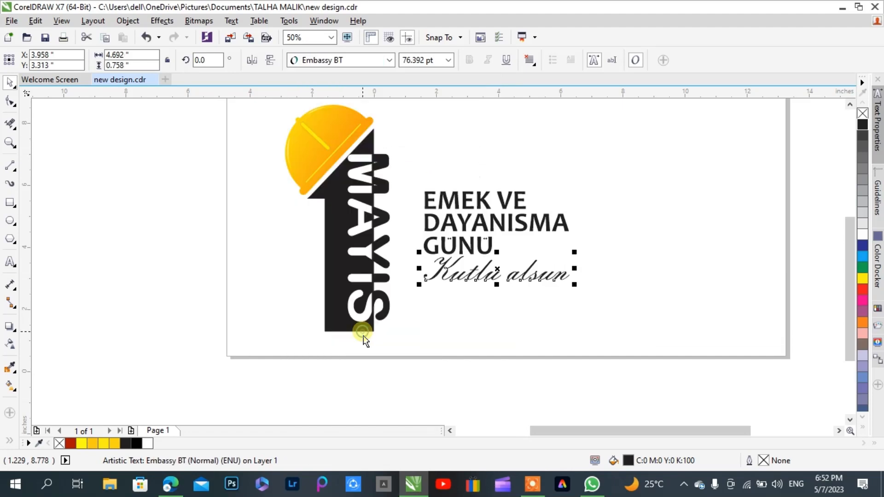
left_click(466, 323)
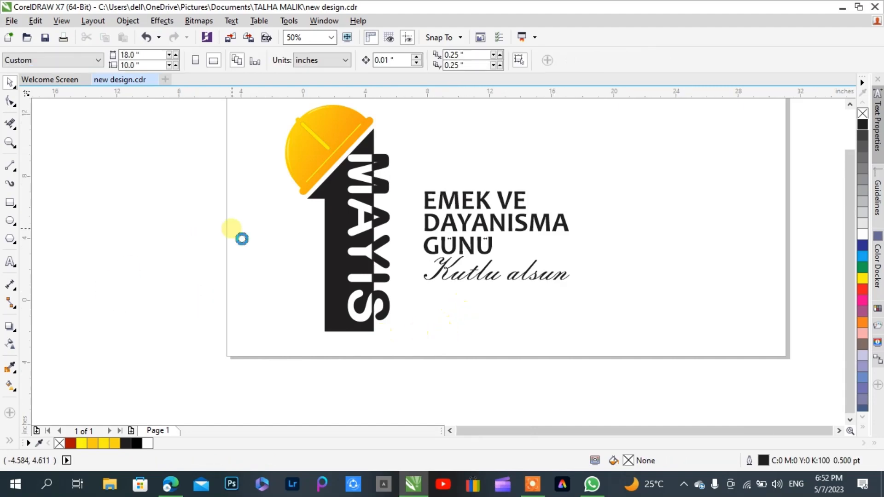
Bring the crossed wrench and screwdriver icon above EMEK VE and scale it to about 1.1 inch wide
scroll(237, 236, "down", 3)
left_click_drag(147, 207, 285, 225)
scroll(314, 218, "up", 2)
left_click_drag(290, 196, 285, 201)
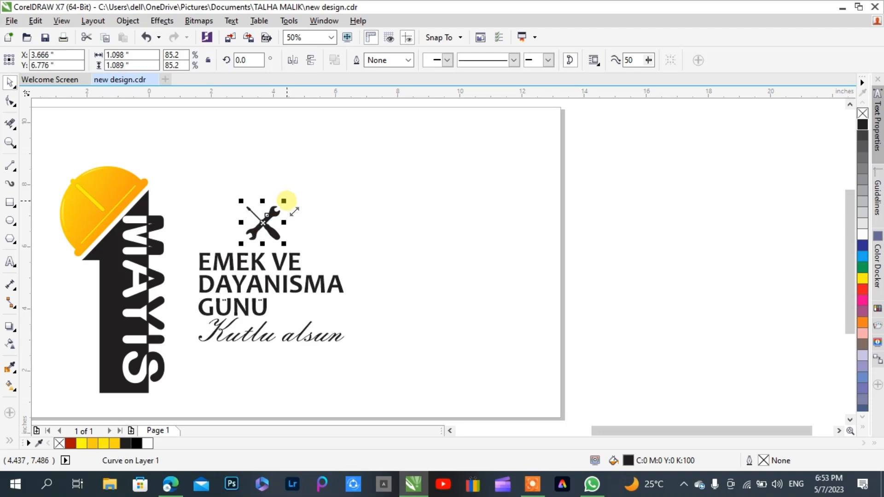
Center the crossed tools icon horizontally over the grouped slogan
left_click(282, 274, "shift")
key("c")
left_click(378, 247)
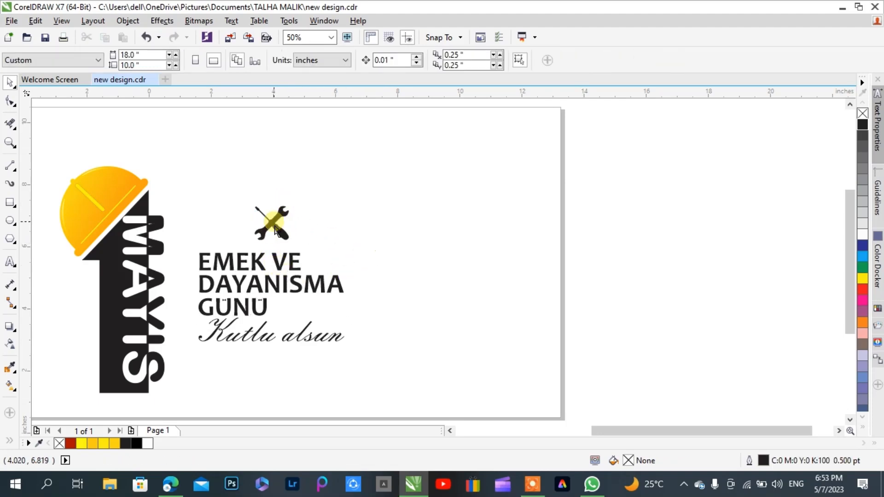
Place a copy of the crossed tools icon straight below Kutlu alsun, at Y 2.132 inch
left_click_drag(271, 223, 259, 372)
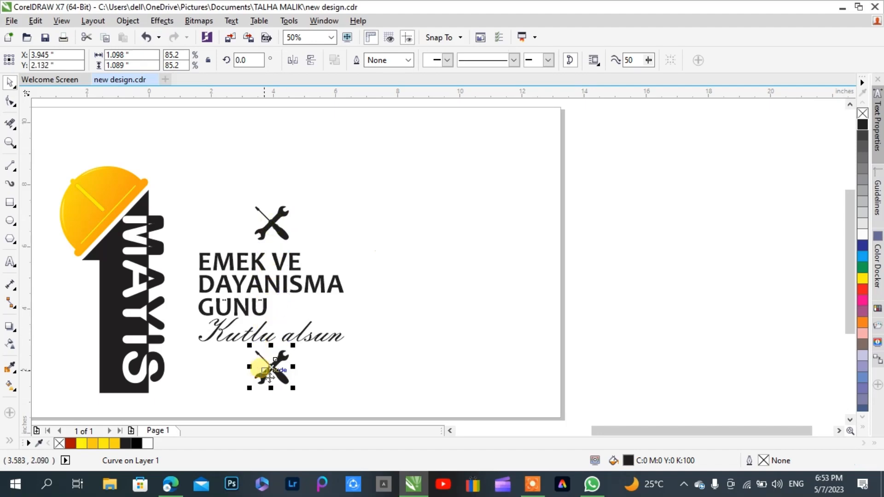
left_click(414, 251)
scroll(367, 234, "down", 2)
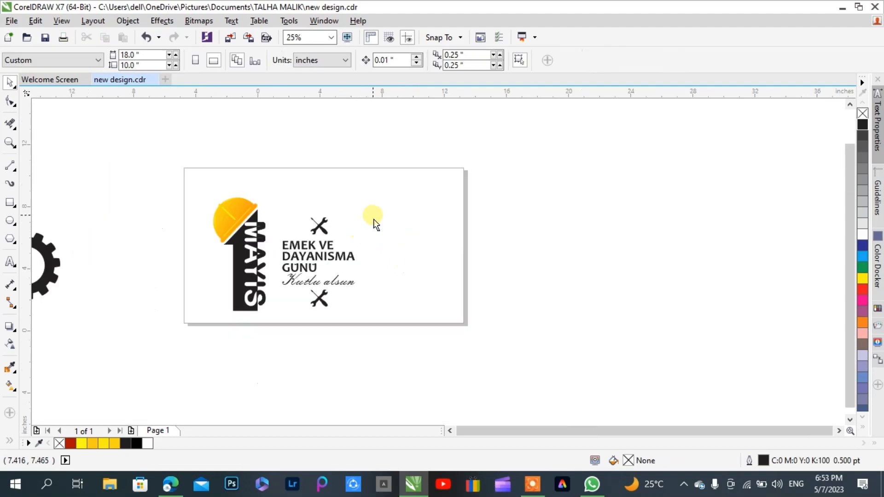
left_click_drag(385, 182, 170, 364)
left_click(309, 381)
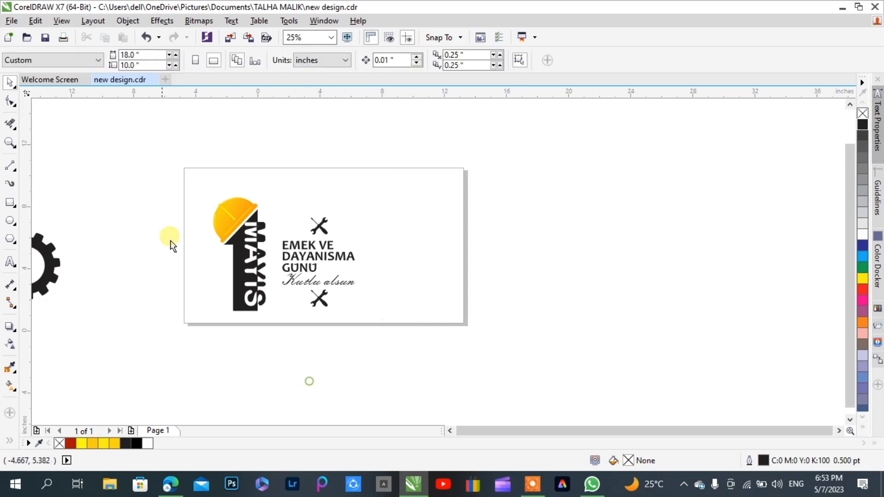
Draw a square of about 9.3 inch overlapping the page's right edge, beside the slogan
left_click(10, 203)
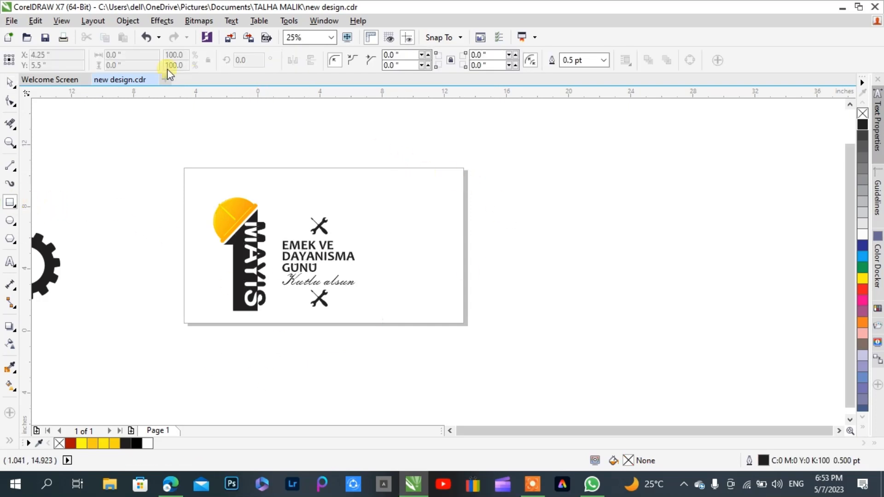
left_click_drag(386, 156, 521, 308)
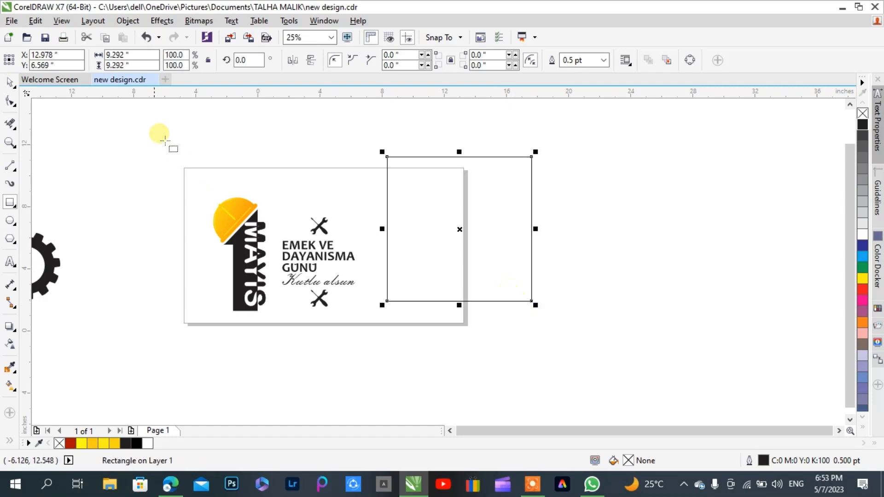
left_click(9, 83)
left_click(193, 118)
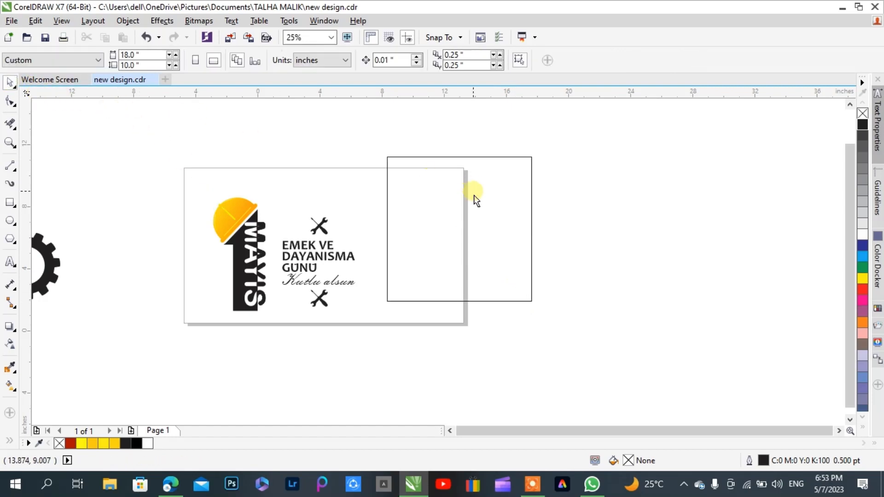
Apply a linear black-to-white fountain fill to the square, running diagonally from its upper-left to its lower-right corner
left_click(466, 158)
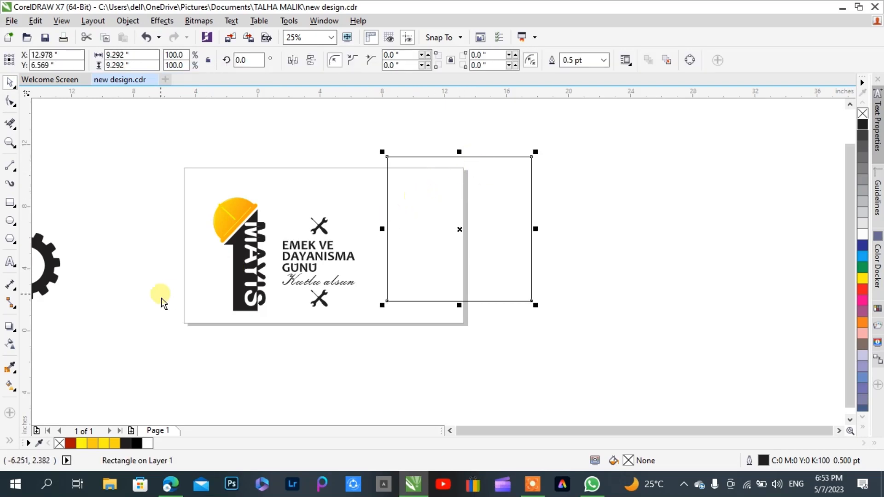
left_click(11, 385)
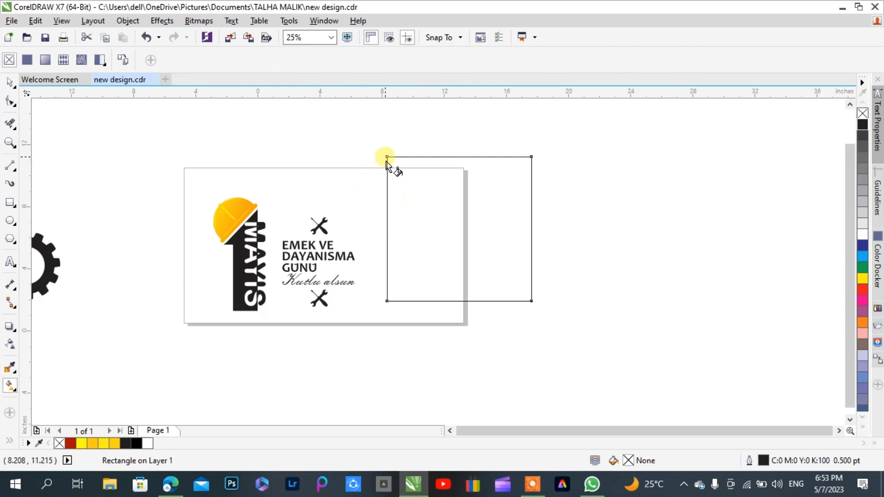
left_click_drag(387, 157, 531, 300)
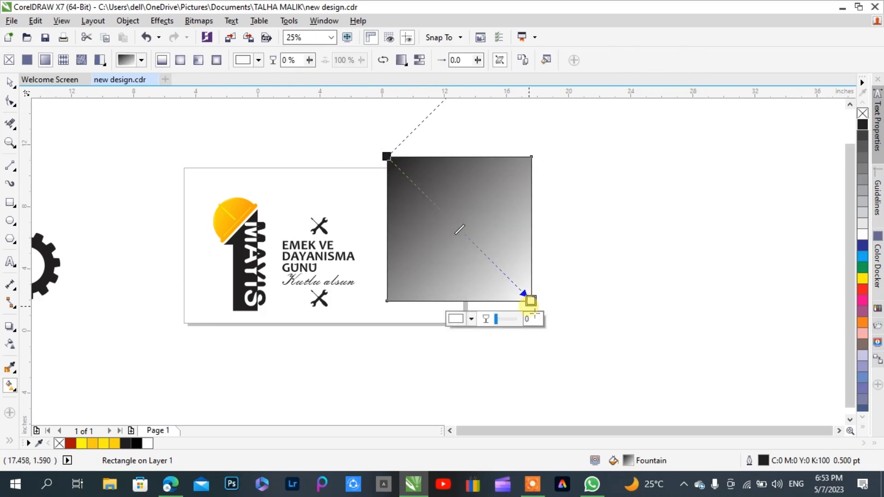
Recolor both ends of the square's gradient dark gray and add a light gray color node at the 48% position
left_click(863, 136)
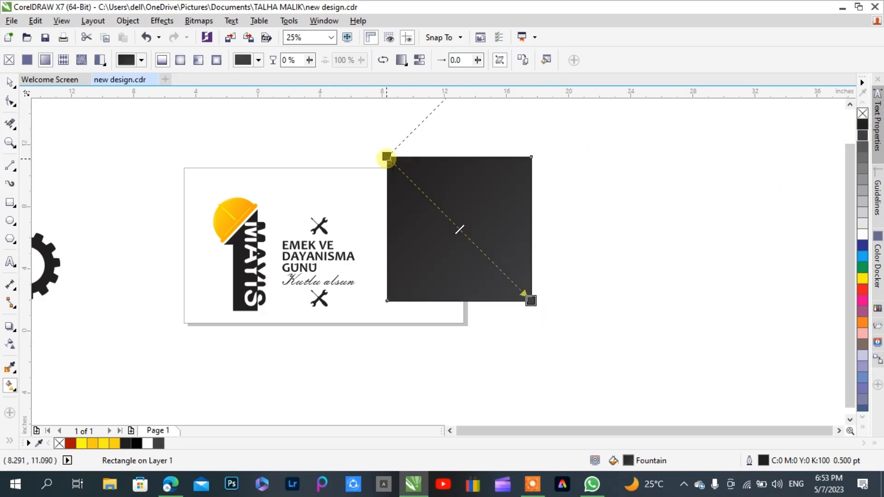
left_click(387, 156)
left_click(866, 135)
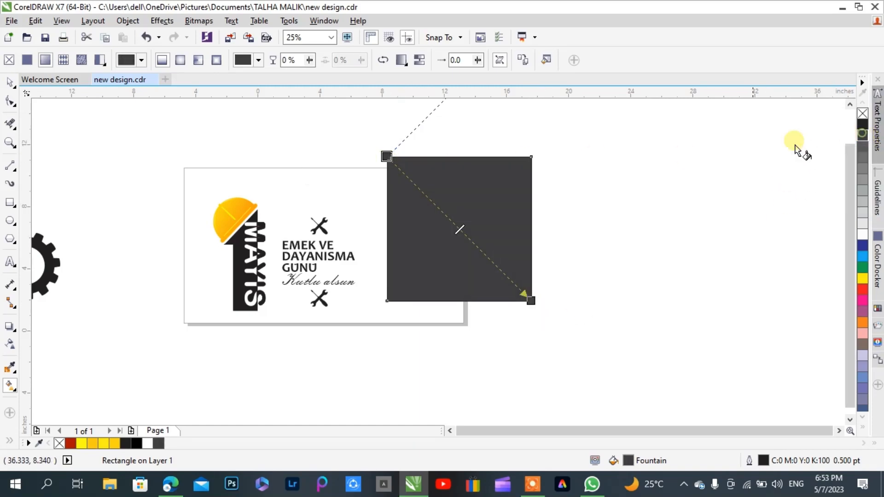
left_click(459, 228)
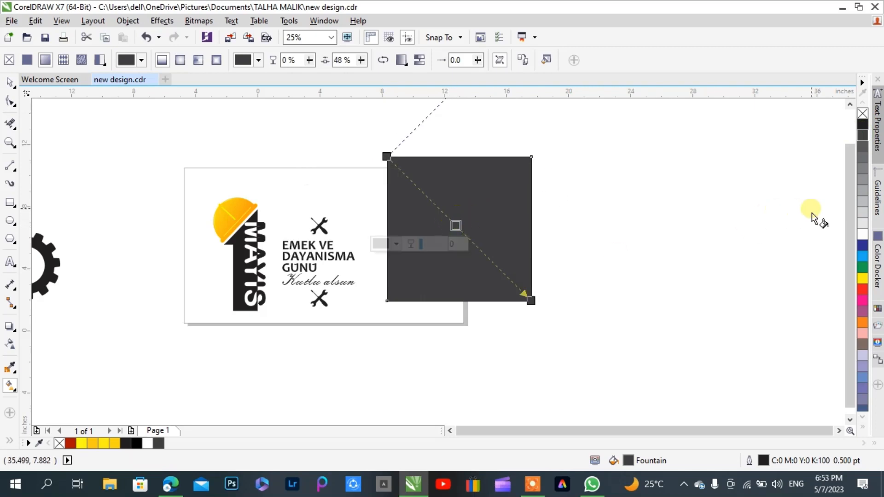
left_click(861, 205)
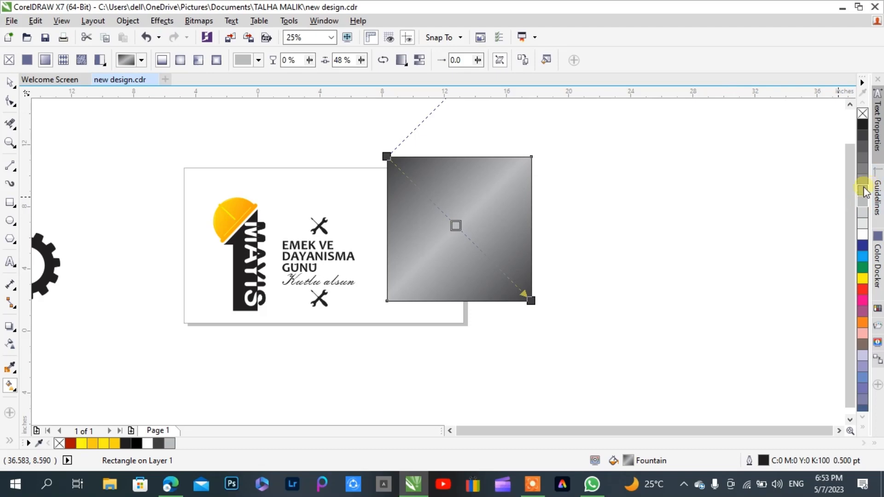
left_click(863, 189)
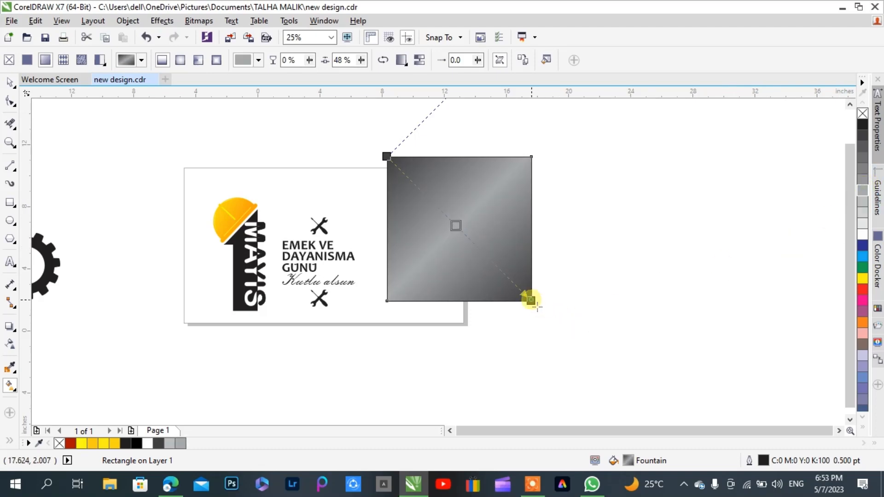
Extend the gradient's ends diagonally beyond the square's corners and add a medium gray color node on each side of its middle node
left_click_drag(531, 300, 551, 325)
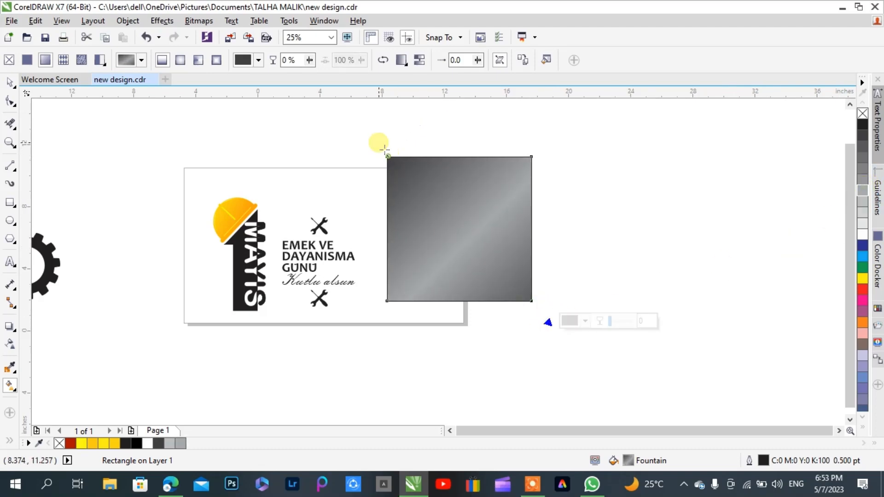
left_click_drag(387, 154, 369, 134)
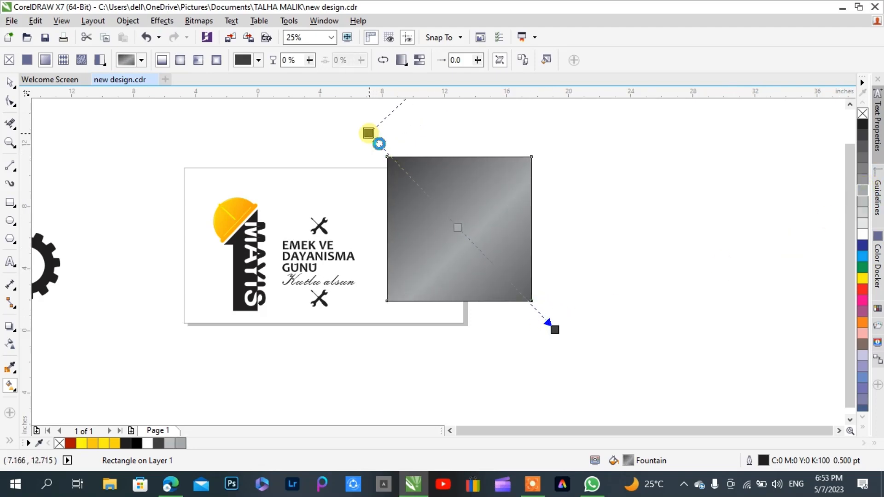
double_click(487, 259)
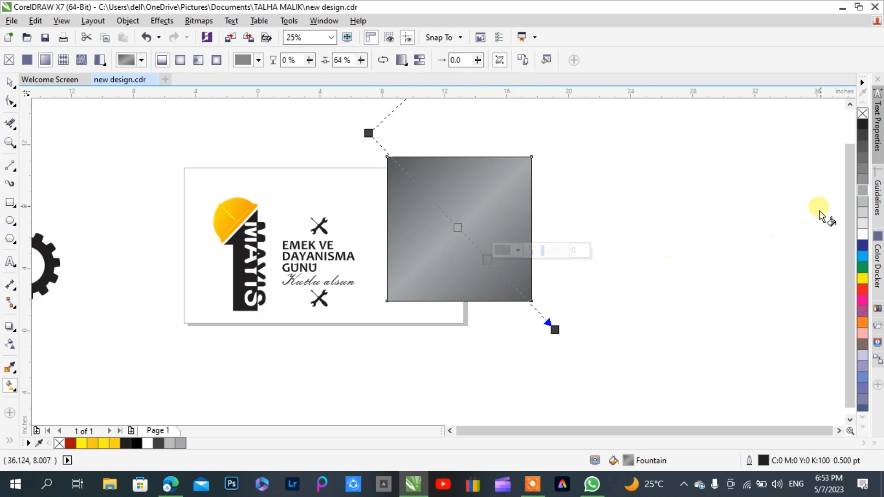
left_click(862, 180)
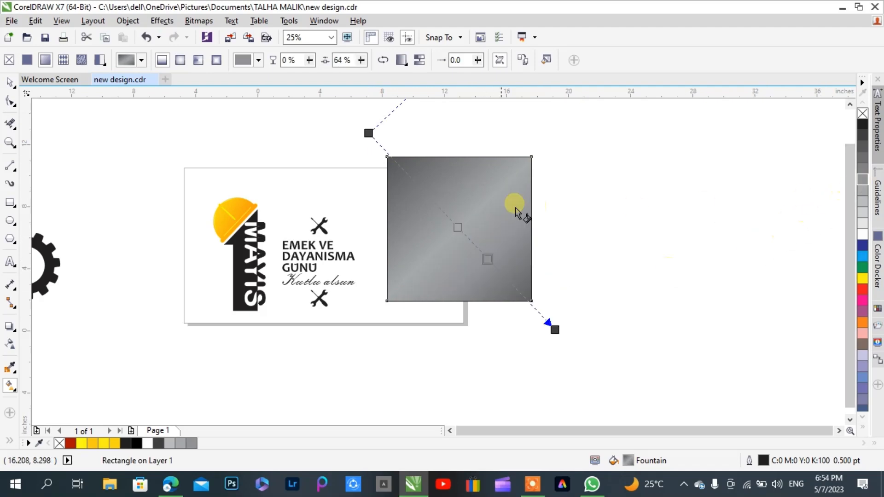
left_click(862, 175)
left_click(662, 210)
left_click(415, 197)
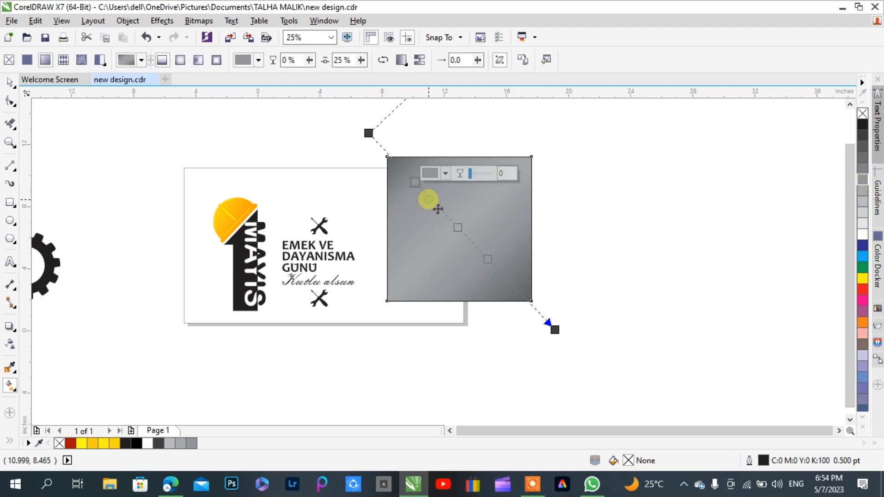
left_click_drag(422, 189, 492, 264)
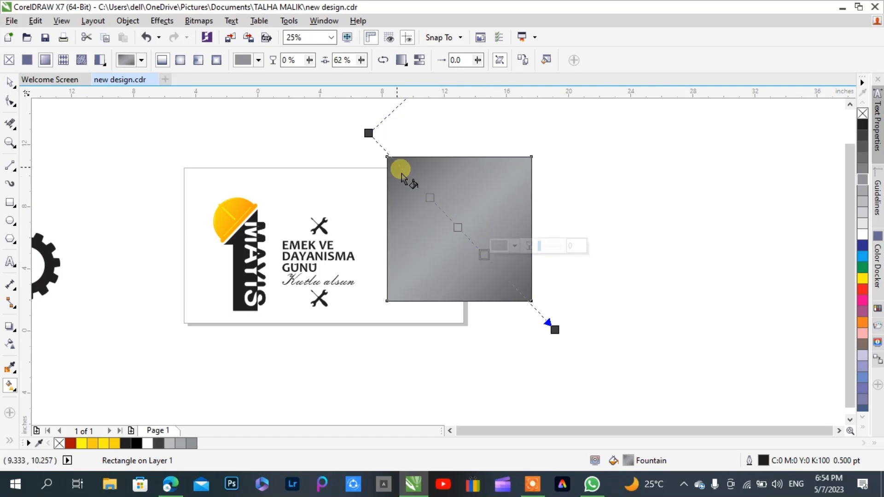
left_click(441, 142)
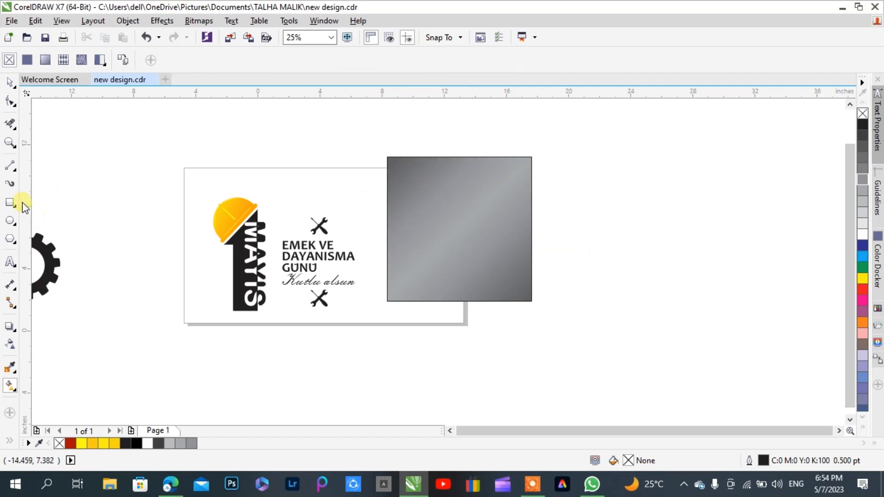
Remove the outline from the gradient-filled square
left_click(9, 82)
left_click(404, 163)
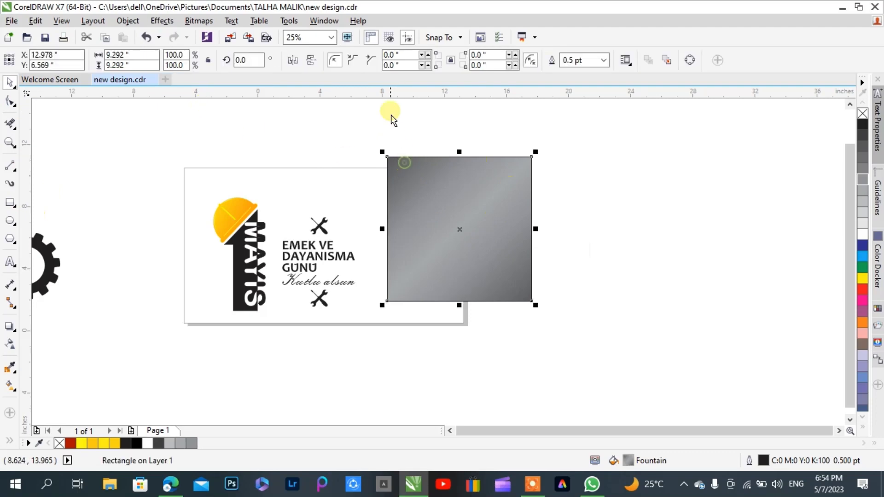
left_click(604, 66)
left_click(582, 78)
left_click(611, 124)
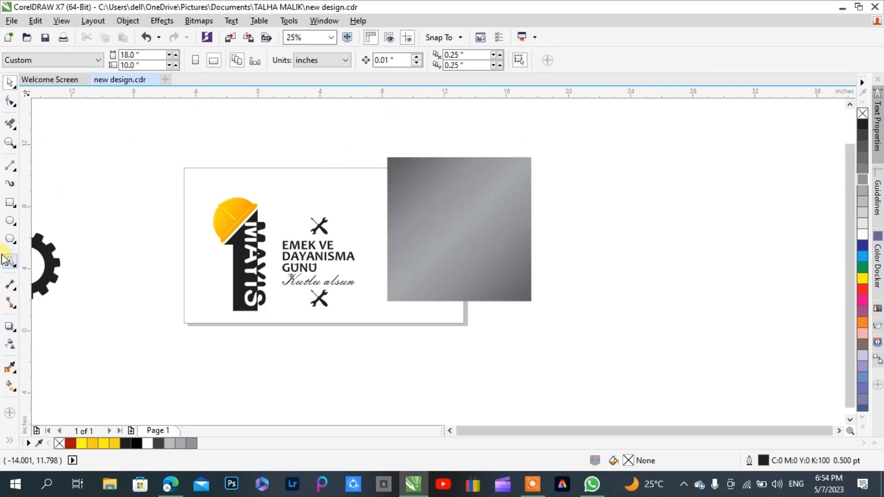
Draw a vertical straight line about 6.9 inch long just inside the square's left edge
left_click(9, 165)
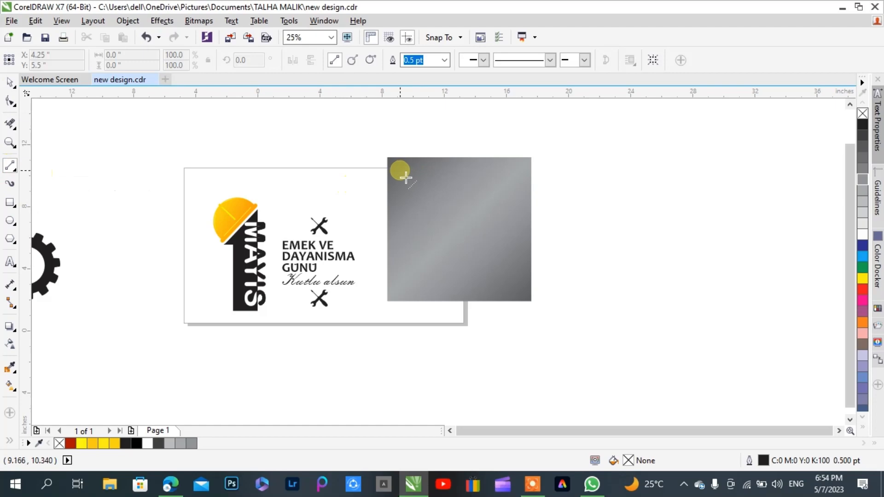
left_click_drag(405, 178, 400, 271)
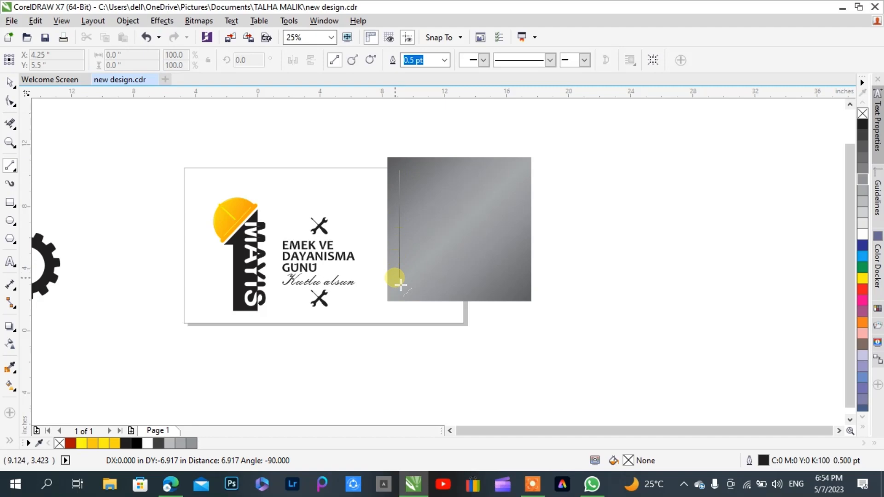
left_click_drag(401, 286, 400, 282)
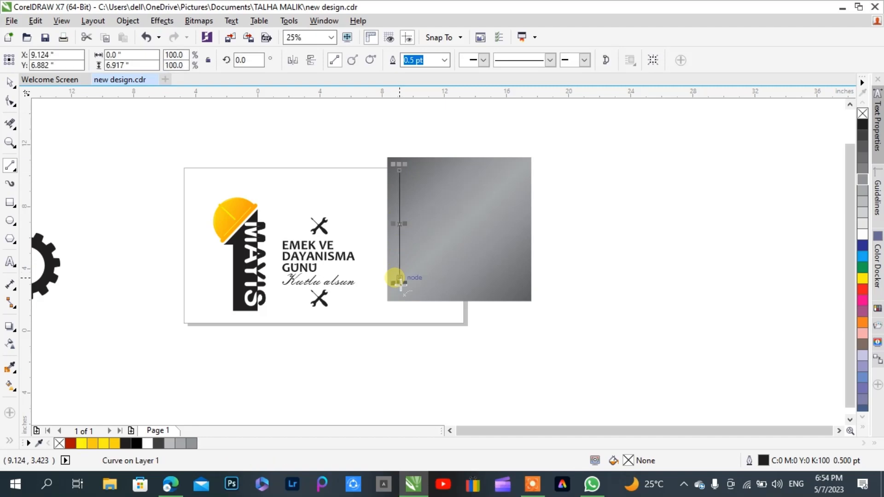
Make a copy of the vertical line rotated 90 degrees and attach it to the line's upper end, forming a right-angled corner
left_click(409, 234)
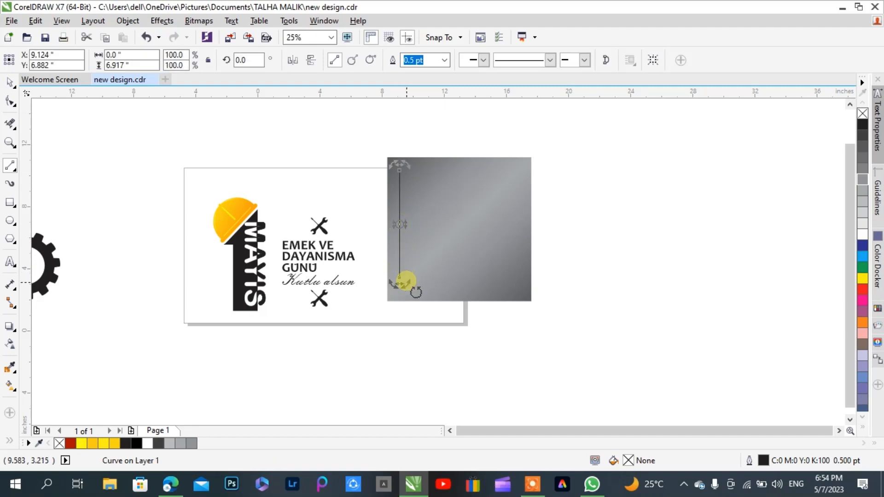
left_click_drag(411, 289, 408, 228)
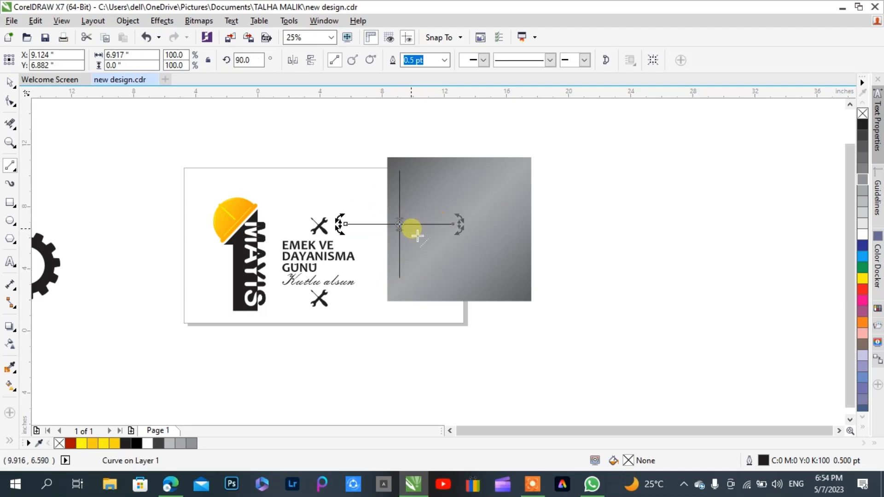
left_click(10, 82)
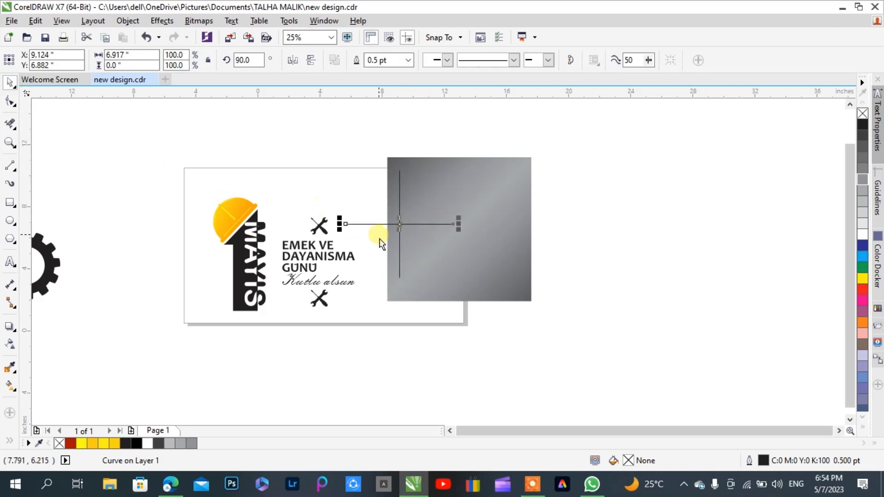
left_click_drag(345, 224, 399, 171)
left_click(316, 138)
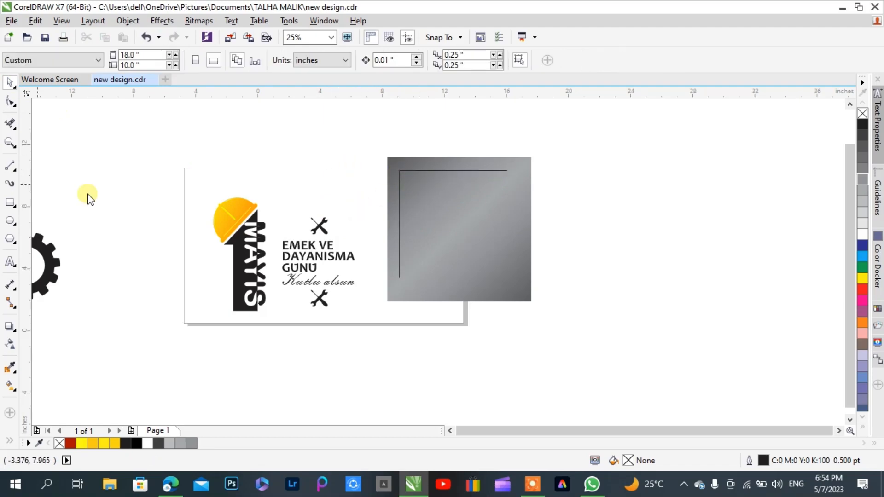
Draw a two-segment line from the vertical line's lower end, through a point just inside the corner, to the horizontal line's right end
left_click(10, 164)
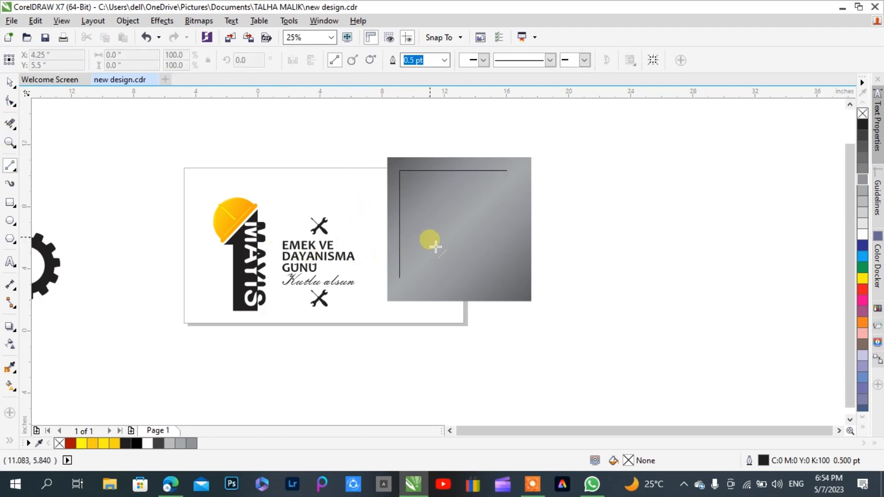
scroll(434, 208, "up", 1)
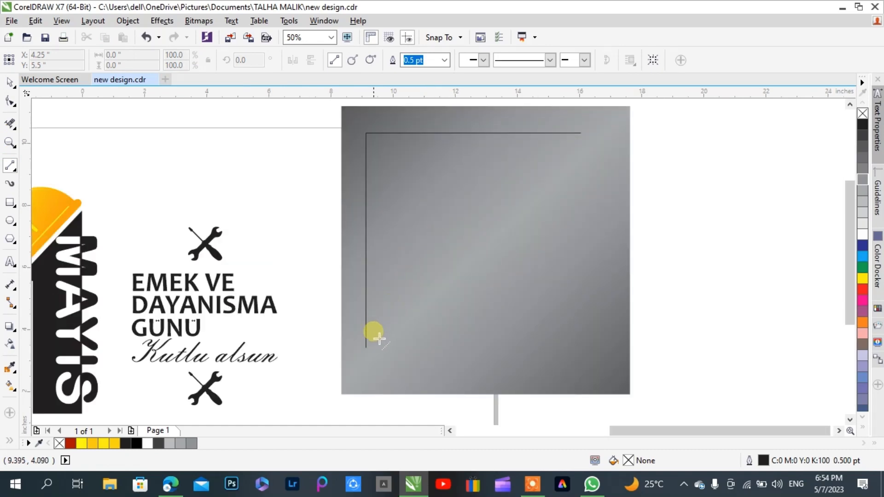
left_click_drag(372, 355, 377, 145)
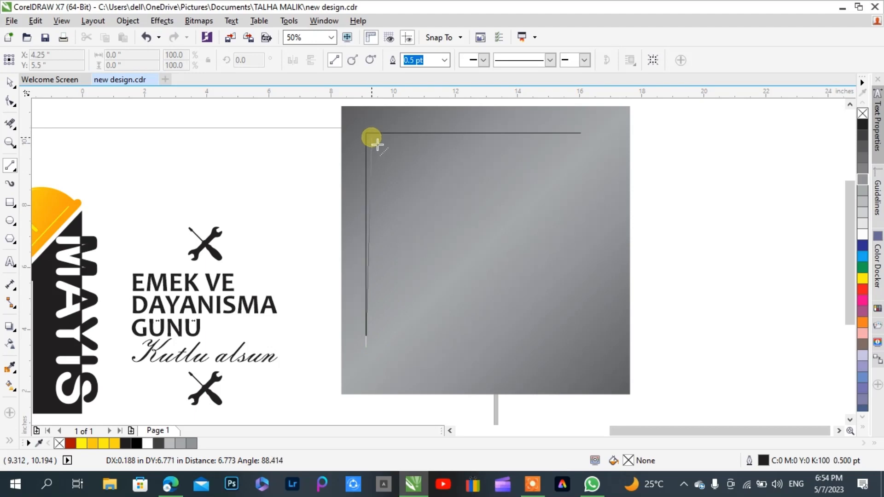
left_click_drag(377, 145, 581, 133)
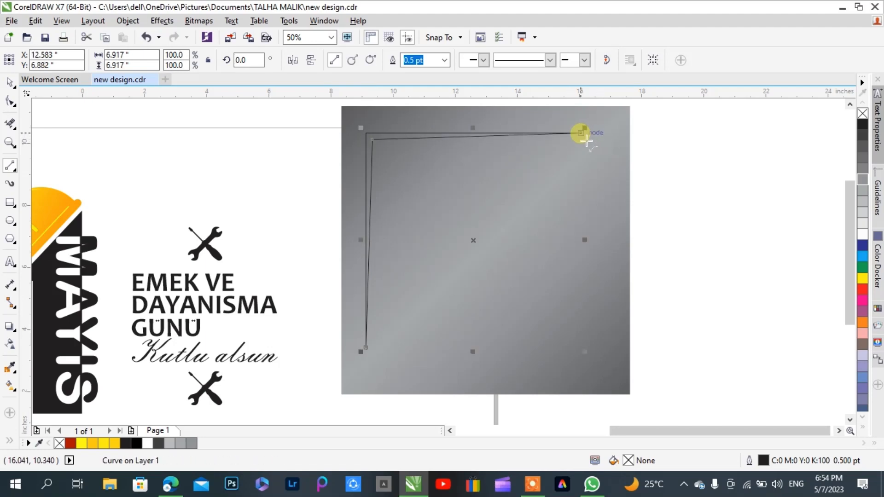
left_click(7, 83)
left_click(162, 115)
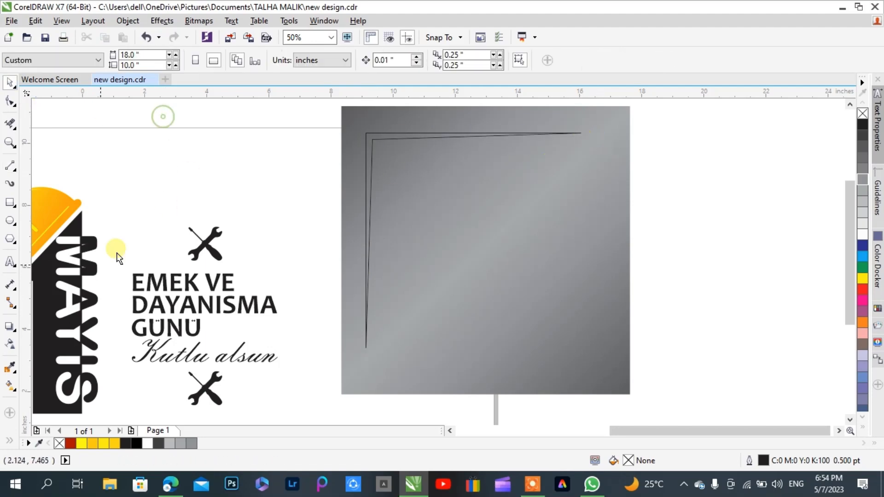
Fill the narrow tapered area between the corner lines with black and no outline using Smart Fill
left_click(9, 441)
left_click(28, 376)
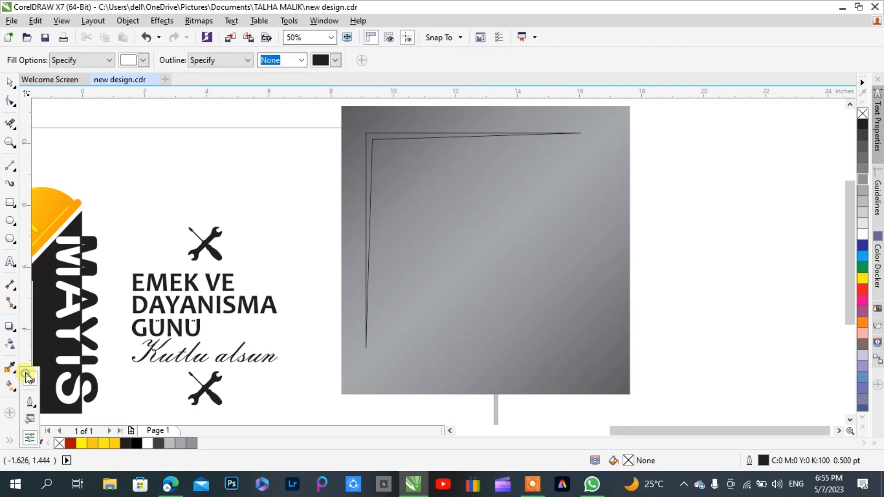
left_click(144, 60)
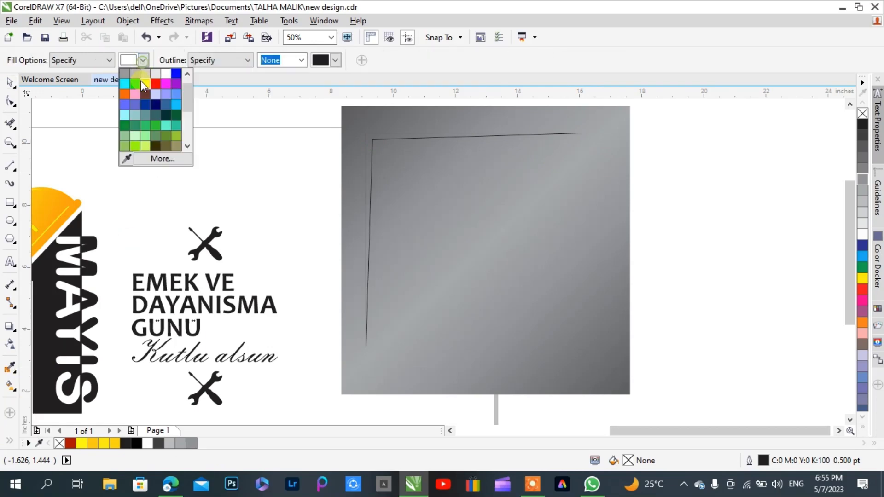
scroll(183, 93, "up", 2)
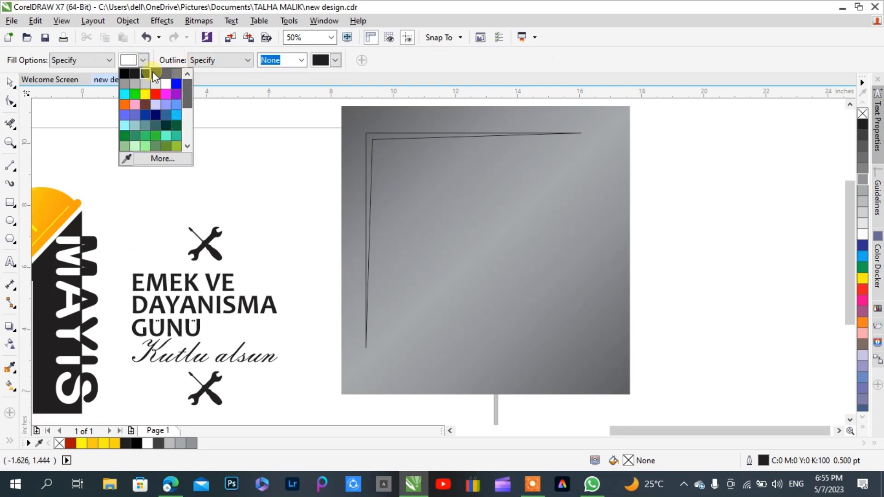
left_click(127, 71)
left_click(369, 136)
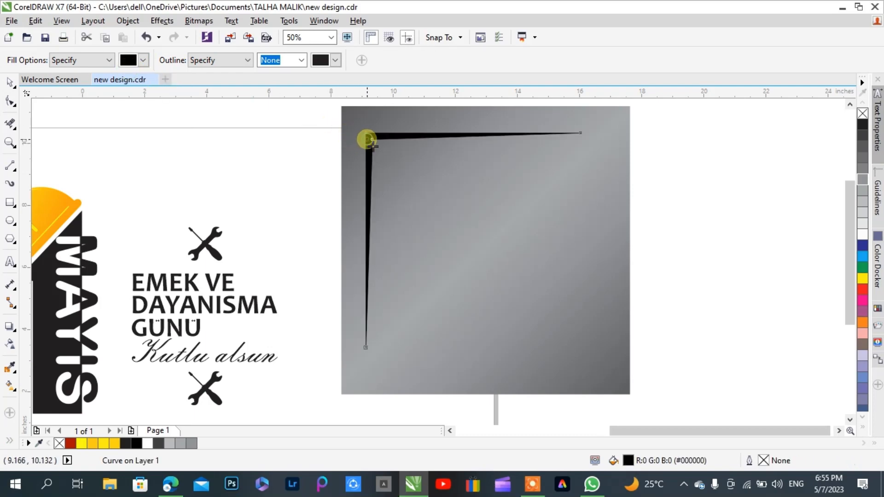
left_click(14, 80)
left_click(151, 131)
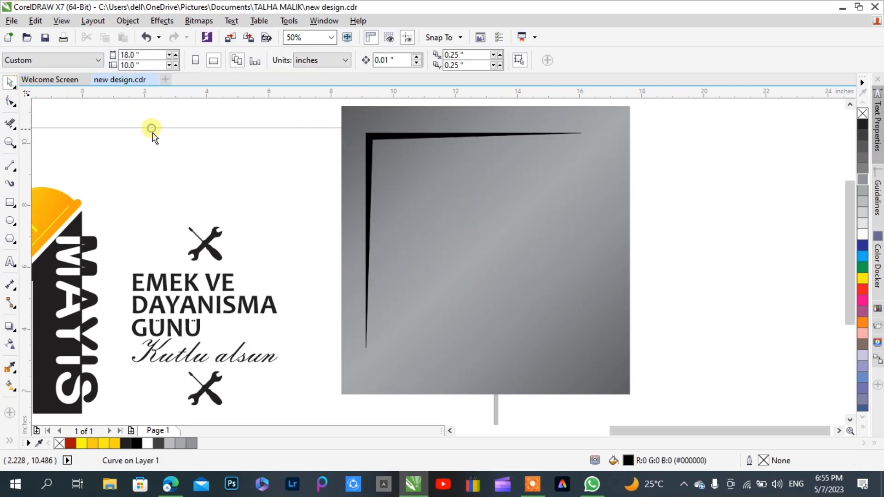
Remove the outlines from the black corner shape and its lines, and move them together closer to the square's upper-left corner
left_click(378, 136)
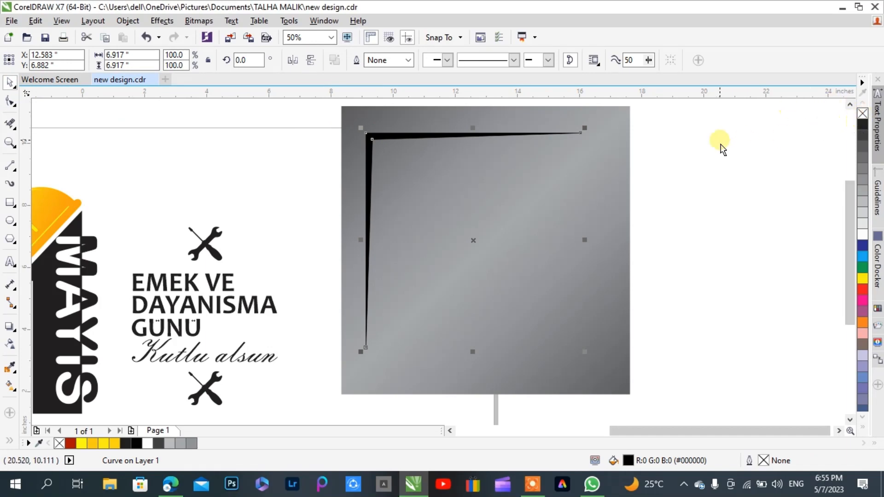
left_click_drag(687, 112, 289, 369)
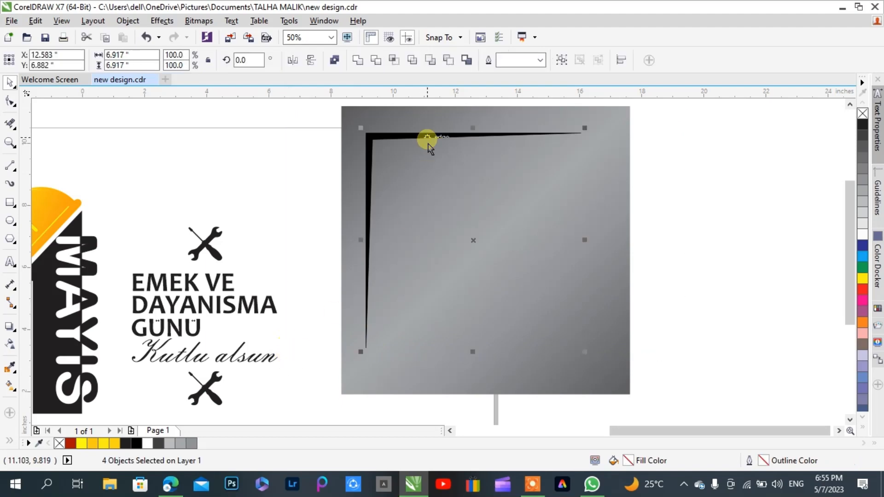
left_click(539, 60)
left_click(522, 74)
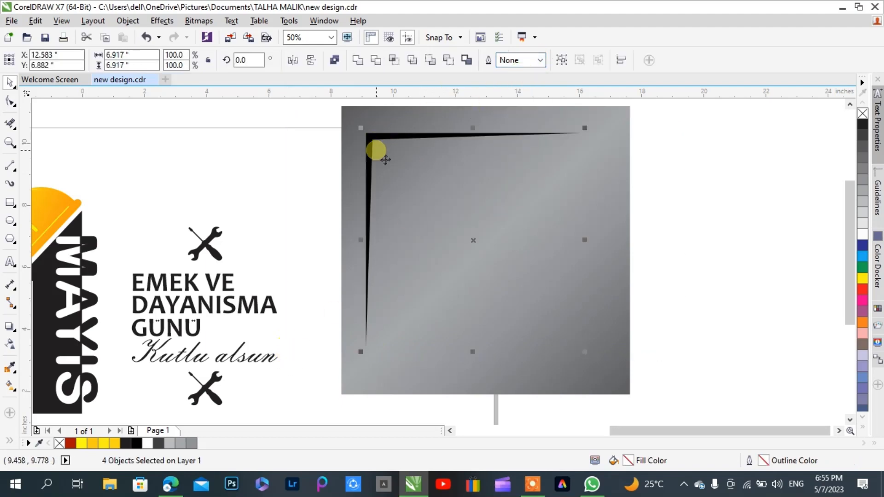
left_click_drag(371, 136, 357, 120)
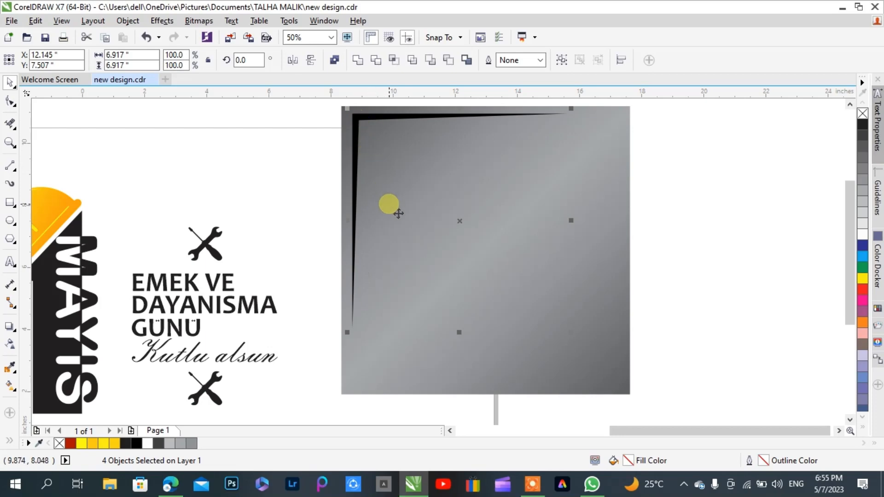
Enlarge the corner shape and its lines about their centre to about 8.04 inches wide and high
scroll(393, 212, "down", 1)
scroll(466, 213, "up", 1)
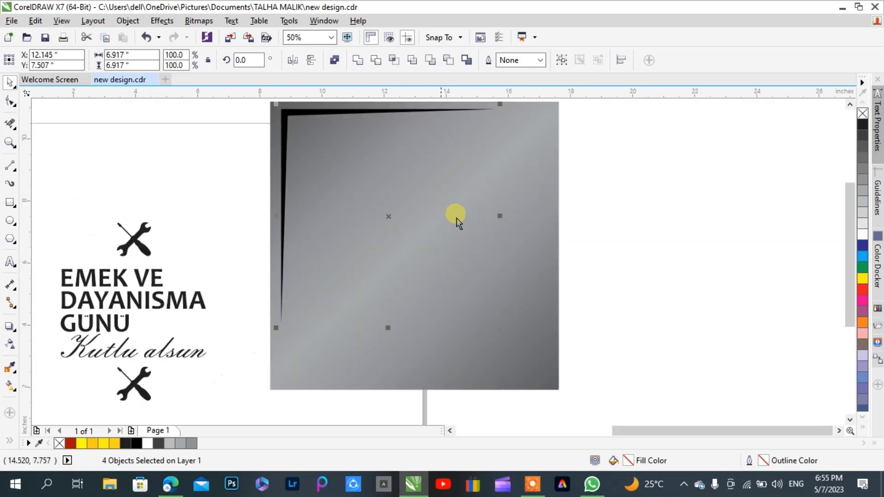
left_click_drag(282, 342, 260, 375)
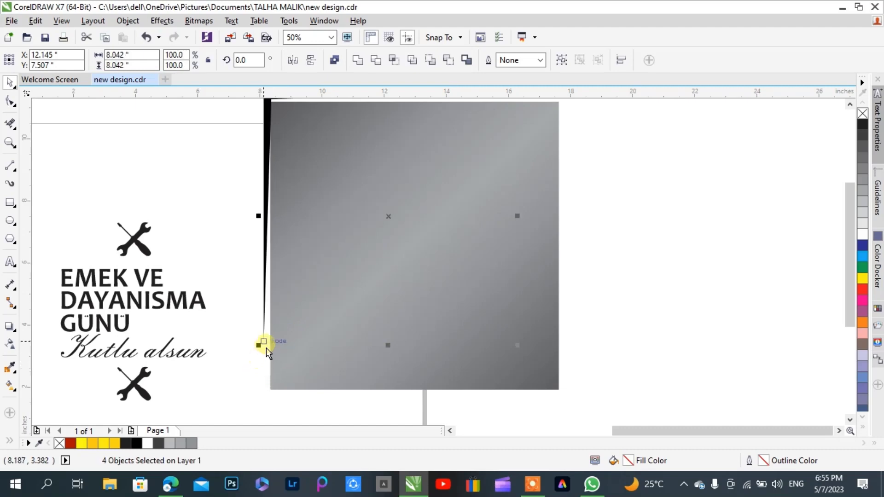
Move the corner shape just inside the square's upper-left corner, nudging it to about X 12.65 and Y 6.94 inches
scroll(266, 348, "down", 1)
scroll(276, 223, "up", 1)
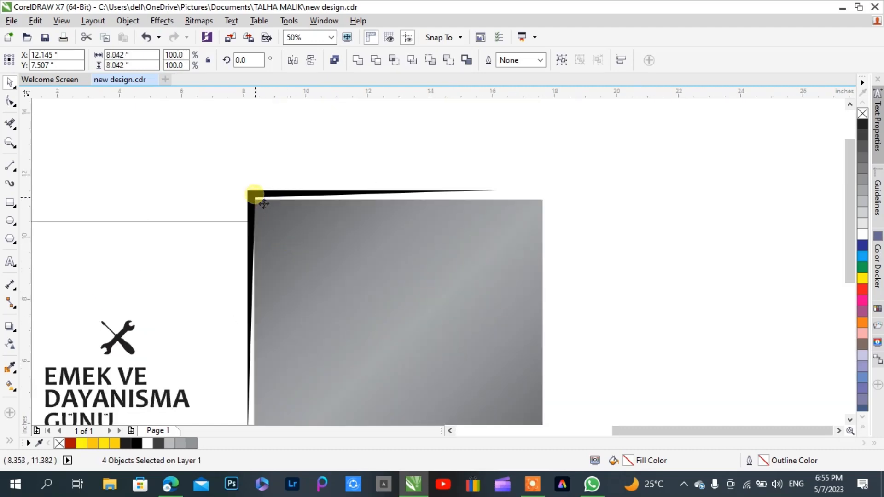
mouse_move(264, 204)
left_mouse_down()
mouse_move(275, 227)
mouse_move(267, 210)
left_mouse_up()
key("Down")
key("Down")
key("Down")
key("Down")
key("Down")
key("Down")
key("Down")
key("Down")
key("Down")
key("Down")
key("Down")
key("Down")
key("Down")
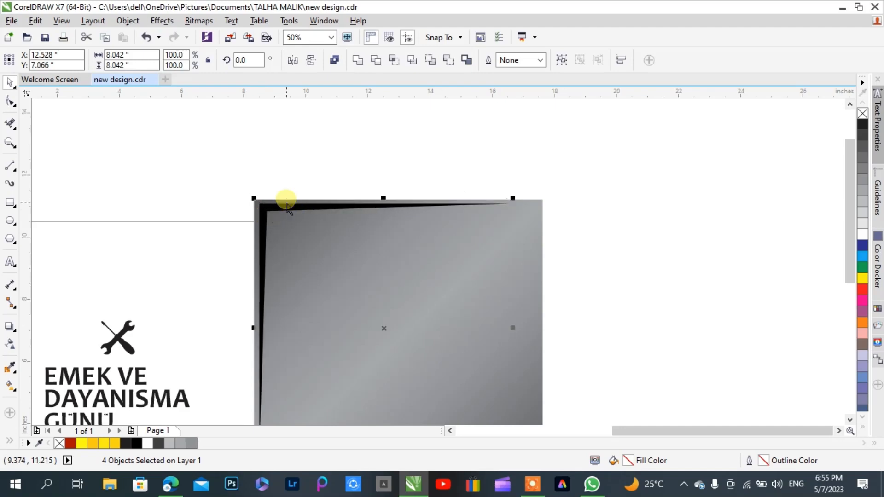
key("Right")
key("Right")
key("Right")
key("Right")
key("Right")
key("Right")
key("Right")
key("Right")
key("Right")
key("Right")
key("Right")
key("Right")
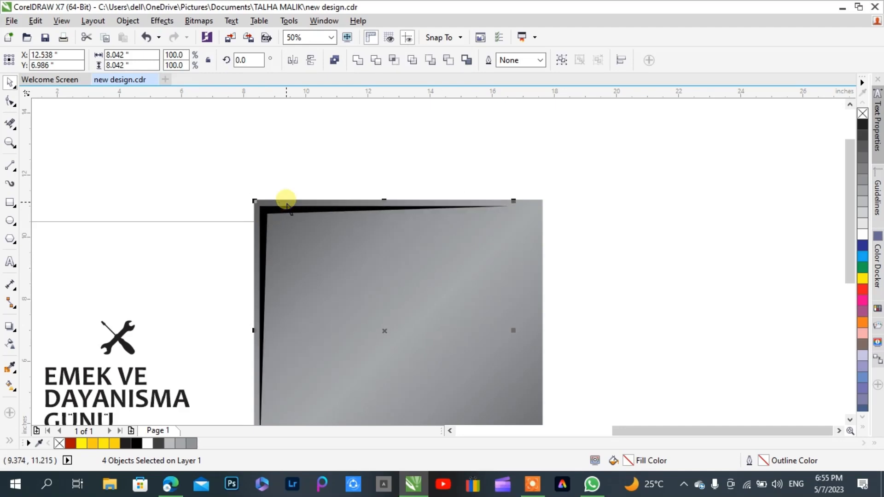
key("Up")
key("Up")
key("Up")
key("Down")
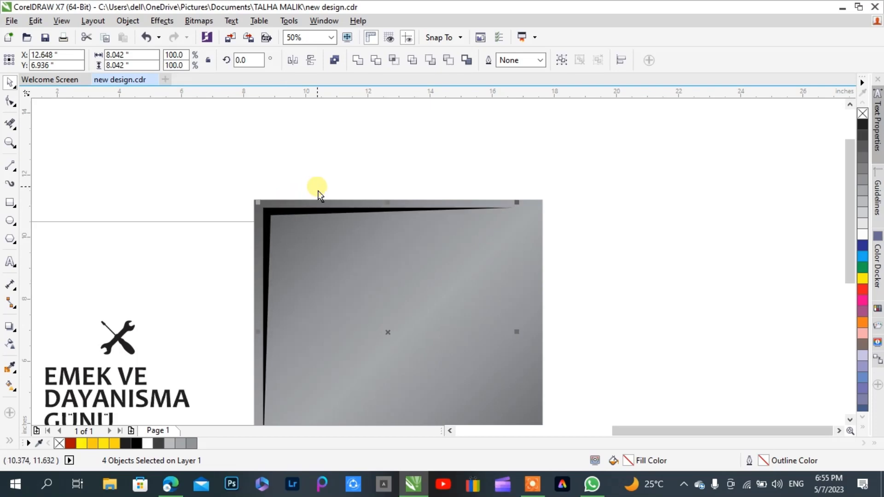
left_click(260, 175)
Move the black gear from beside the page onto the gradient square and bring it in front
scroll(322, 145, "down", 2)
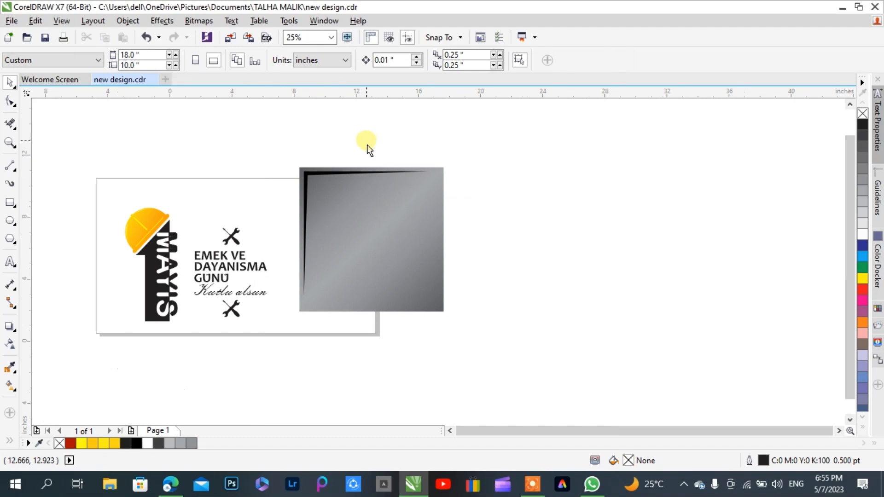
scroll(366, 145, "down", 1)
left_click(146, 206)
left_click(321, 189)
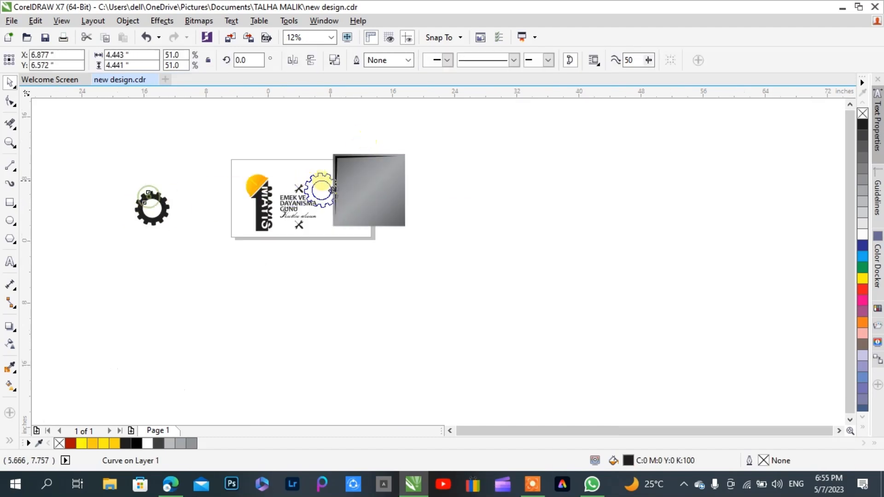
left_click(371, 191)
scroll(388, 174, "up", 2)
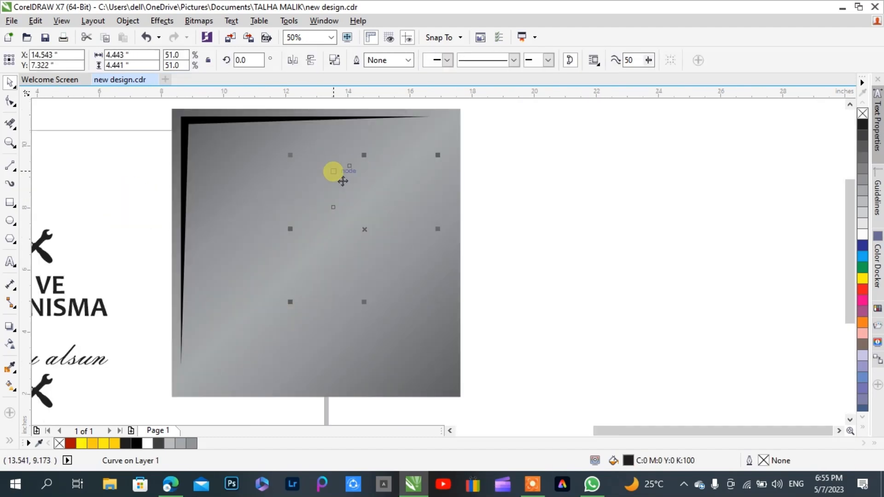
left_click(464, 179)
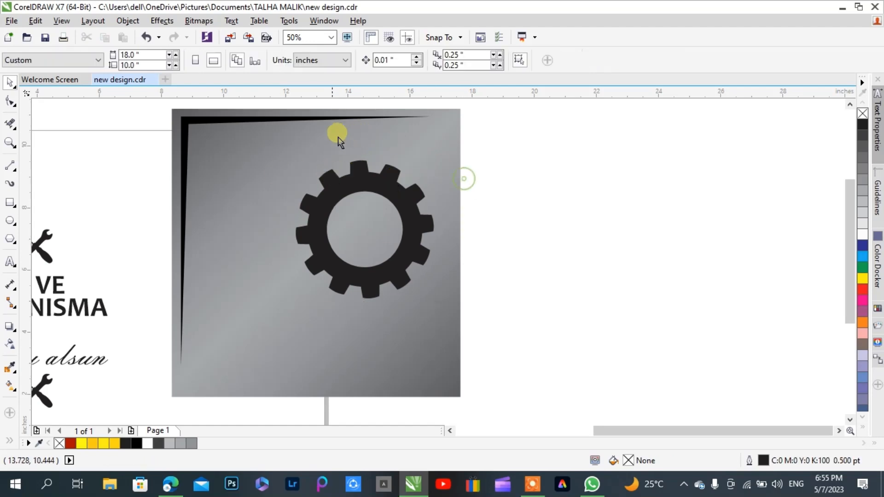
Fill the corner accent with C0 M0 Y0 K100 black, and shrink the gear to about 0.77 inch in the square's upper-right corner
left_click(268, 128)
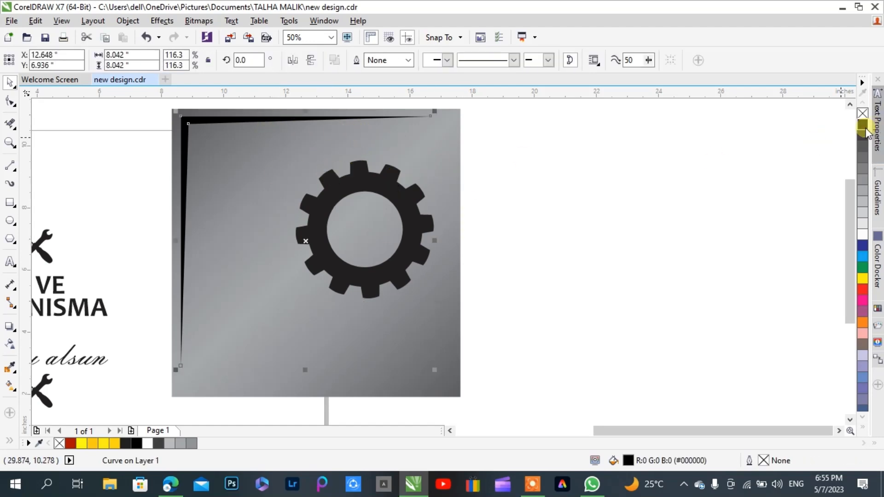
left_click(500, 199)
left_click(400, 195)
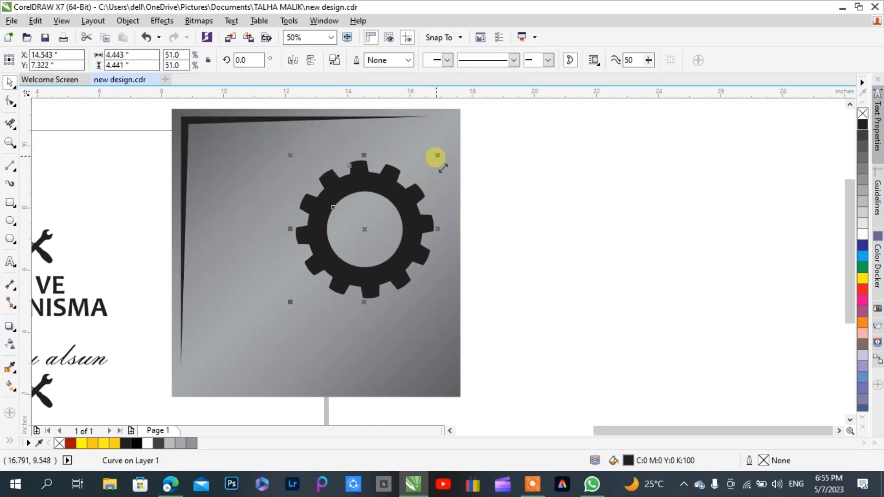
left_click_drag(438, 155, 450, 136)
Scale the corner accent down about its centre to about 7.75 inches wide and high
left_click(287, 121)
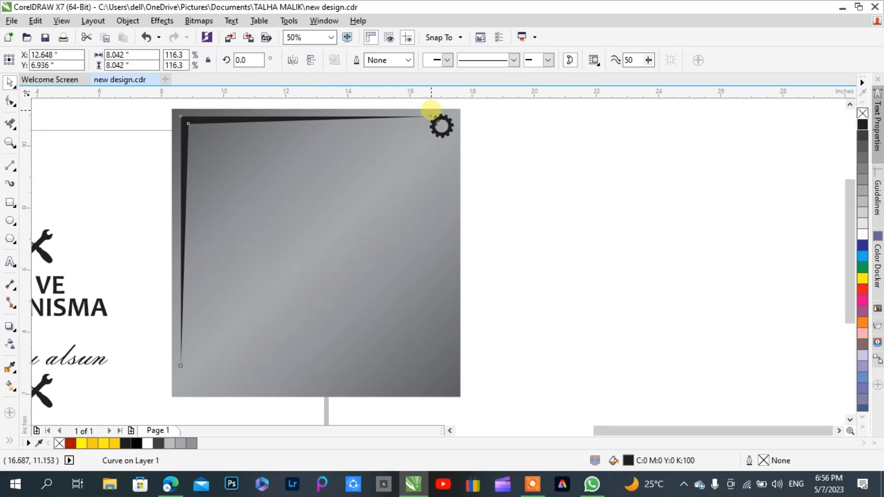
left_click_drag(430, 114, 431, 121)
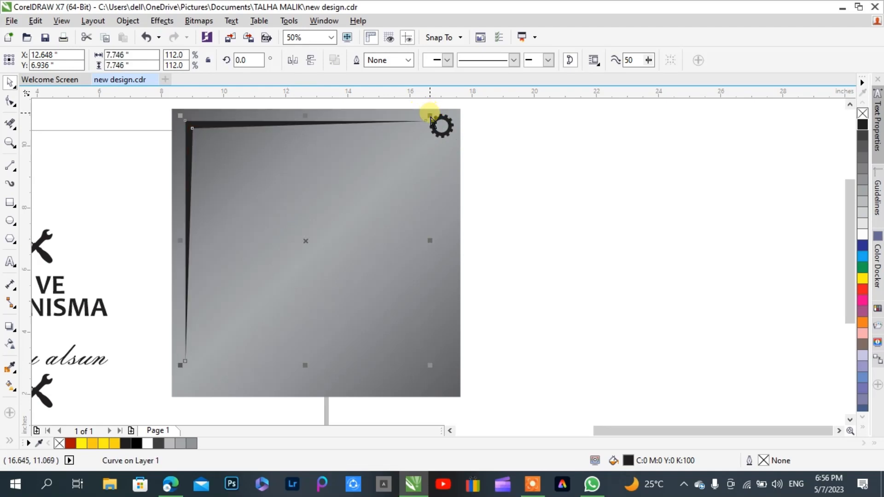
left_click(533, 122)
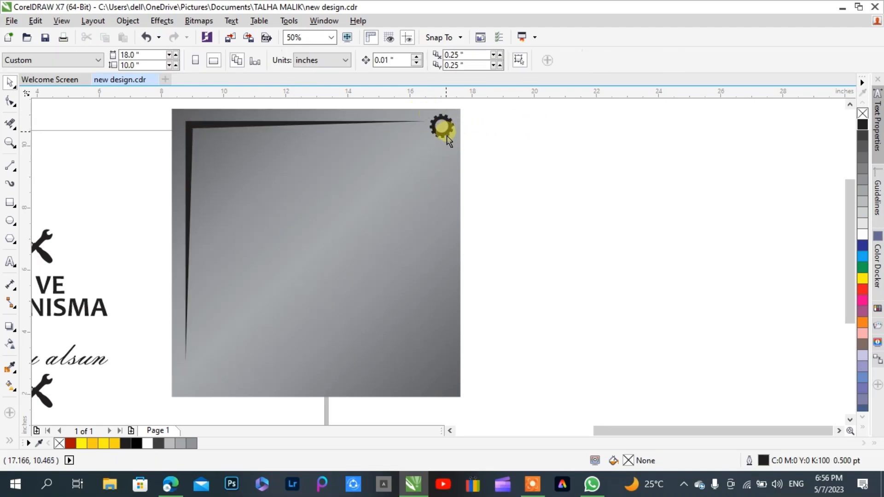
Place a copy of the gear in the square's lower-left corner and left-align it with the corner accent
left_click(449, 141)
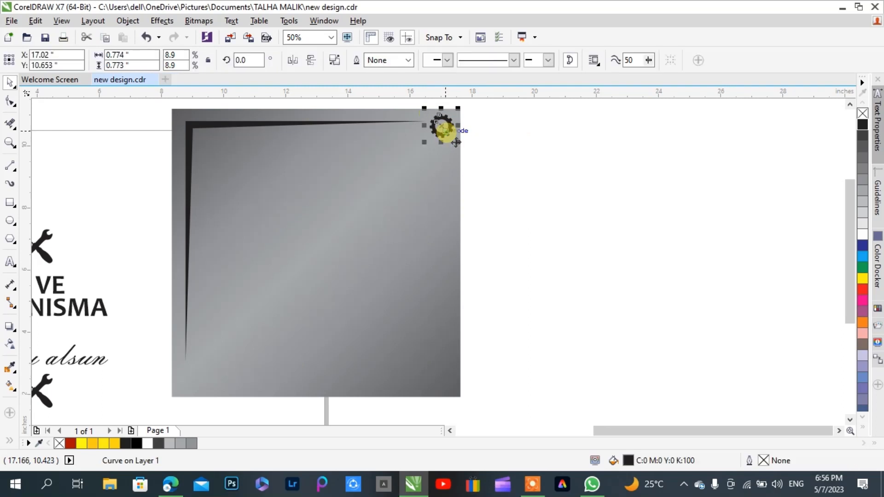
left_click_drag(450, 135, 194, 377)
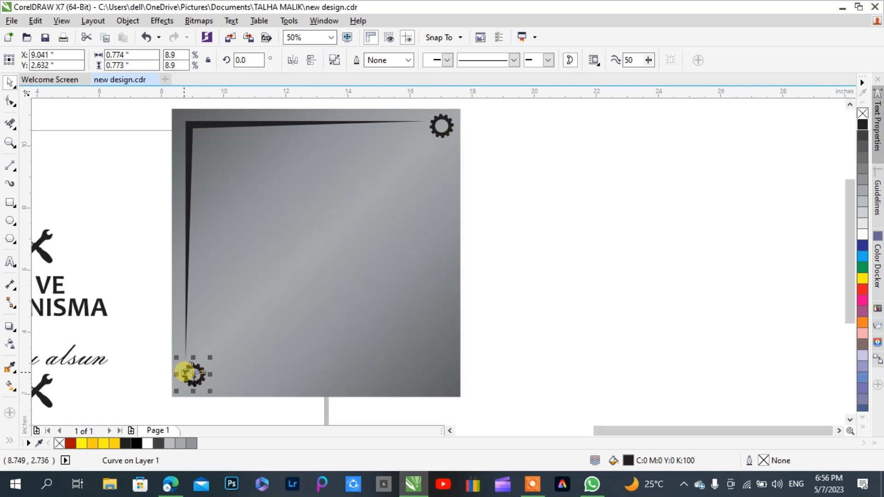
left_click(188, 239, "shift")
key("r")
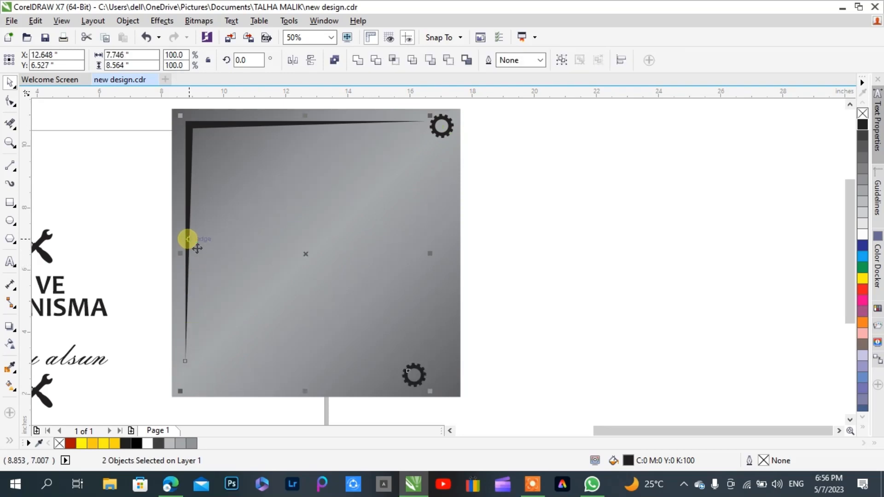
key("l")
left_click(574, 221)
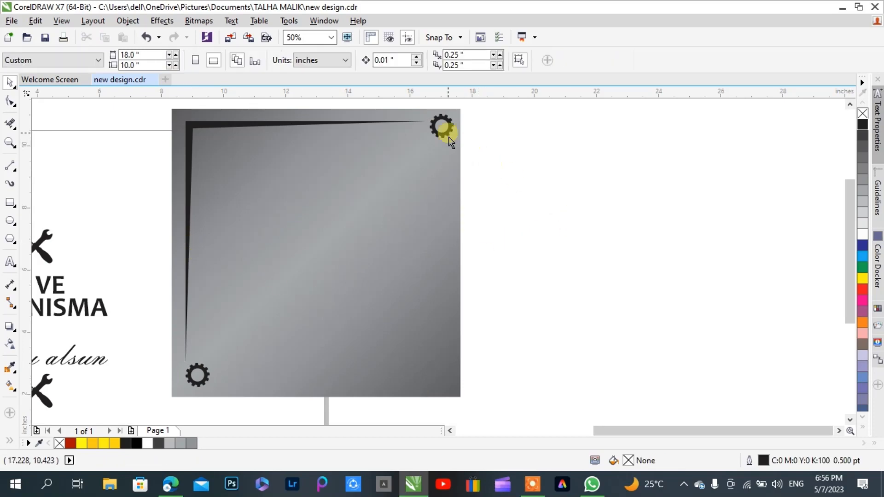
Align the top of the upper-right gear with the top edge of the corner accent
left_click(449, 141)
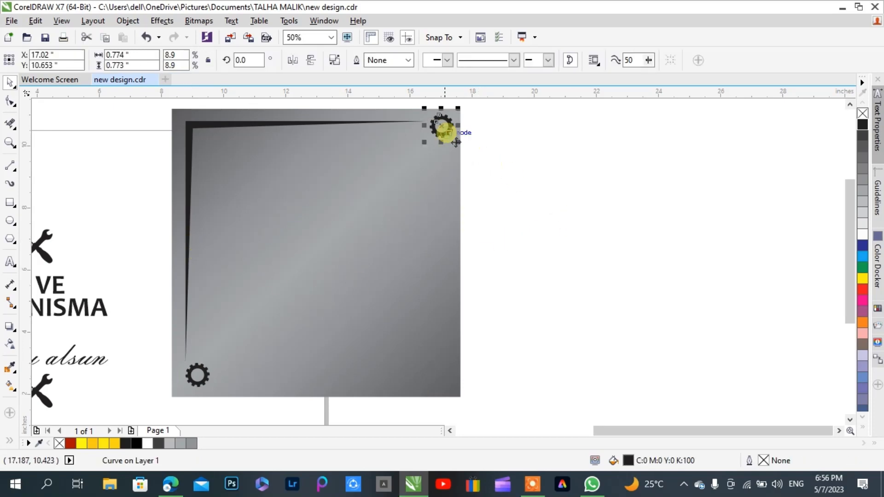
left_click(351, 128, "shift")
key("t")
left_click(510, 151)
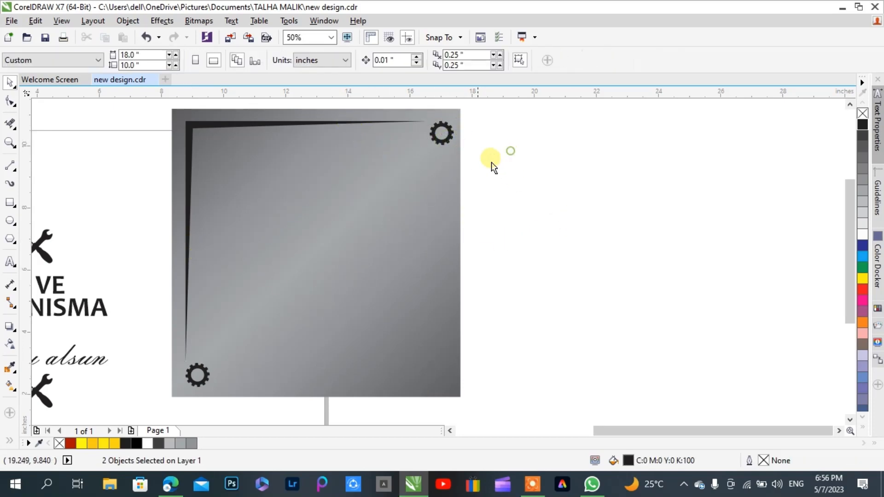
Move the grouped helmeted 1, slogan and tool icons onto the gradient square and bring the group to the front
scroll(339, 184, "down", 2)
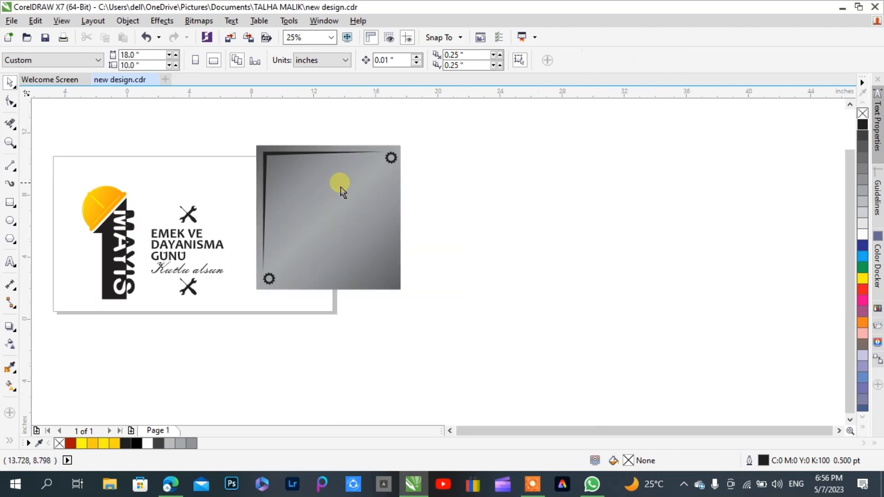
left_click_drag(138, 225, 245, 326)
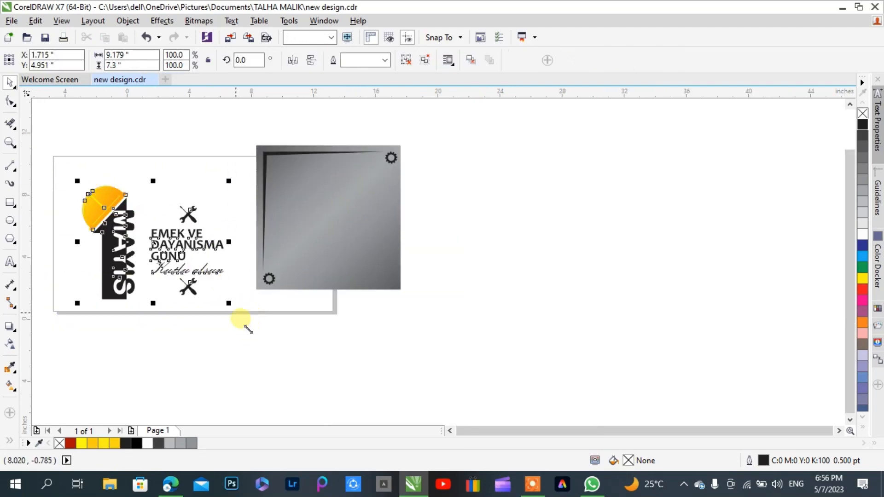
left_click_drag(186, 257, 347, 223)
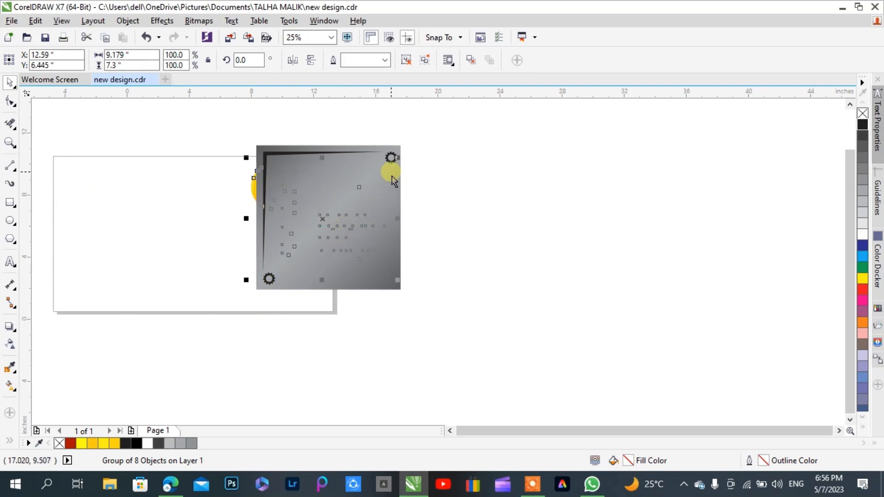
key("shift+Page_Up")
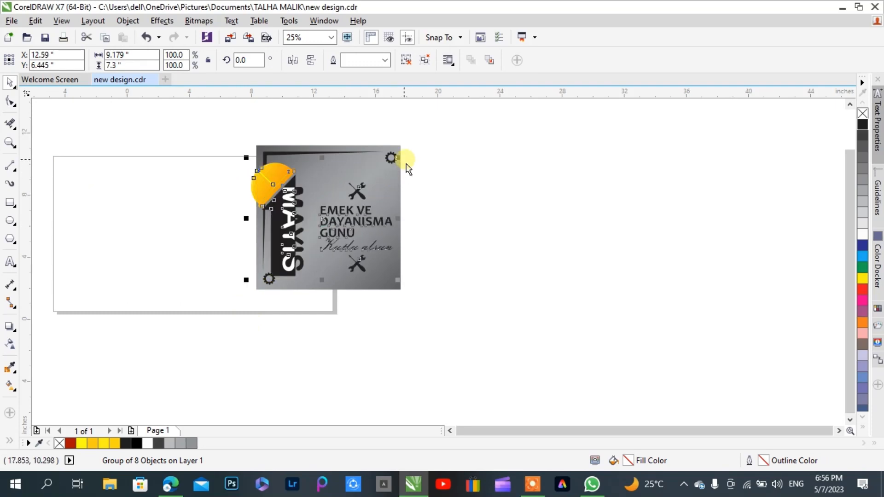
Shrink the design group to about 7.86 by 6.25 inches and centre it horizontally and vertically on the square
left_click_drag(406, 169, 367, 187)
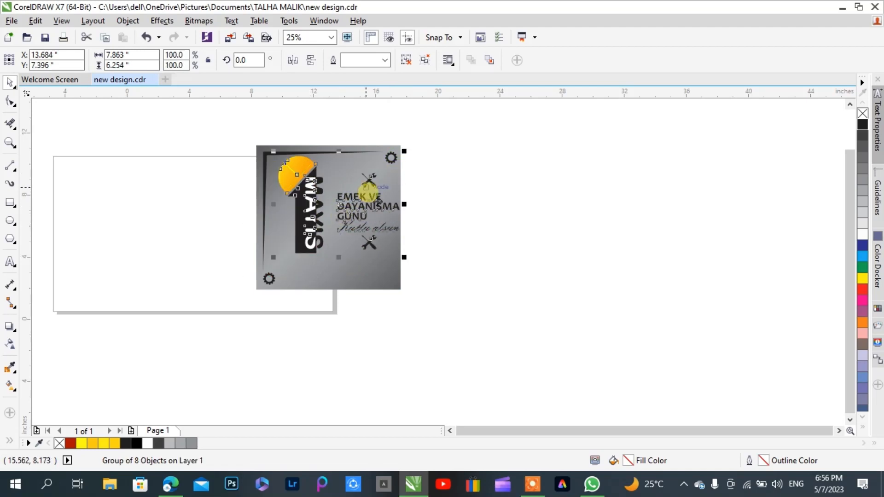
scroll(371, 198, "up", 1)
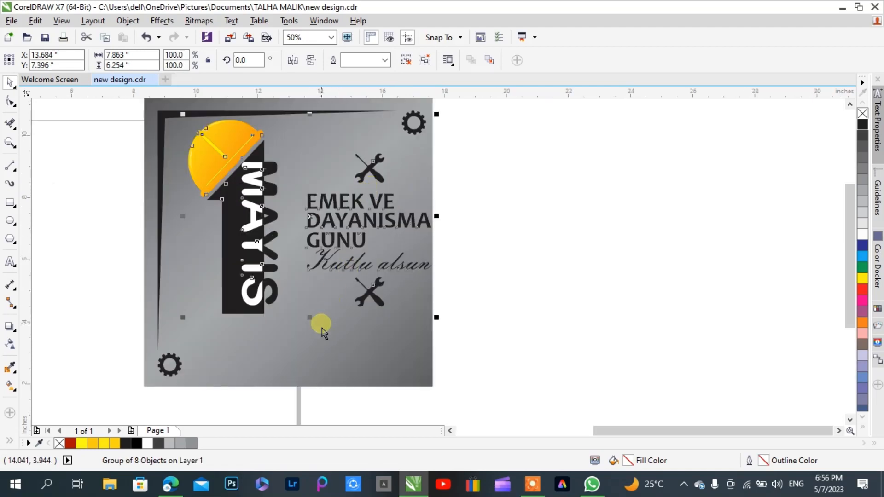
left_click(322, 358, "shift")
key("c")
key("e")
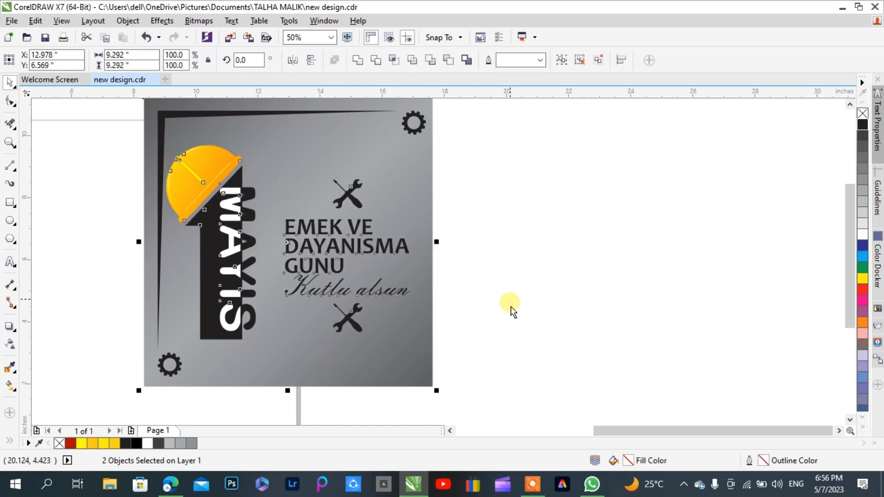
Scale the design group down about its centre to about 7.08 by 5.63 inches
left_click(511, 311)
left_click(211, 179)
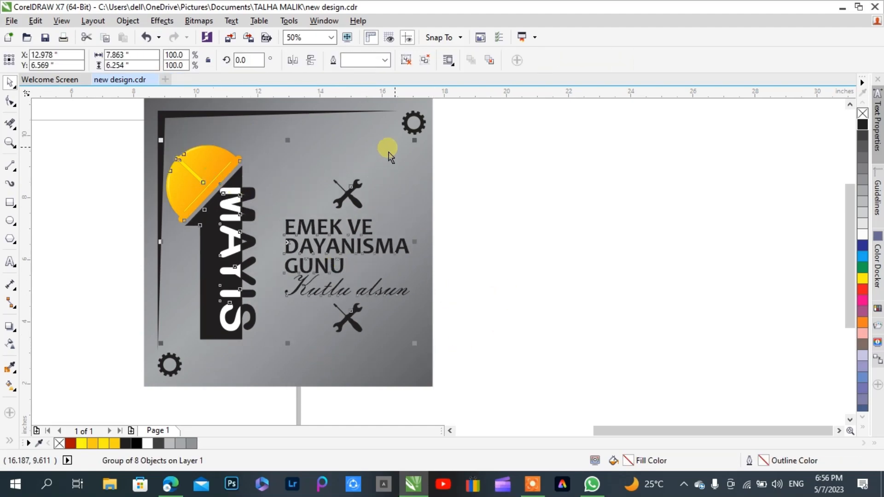
left_click_drag(415, 140, 401, 146)
left_click(513, 184)
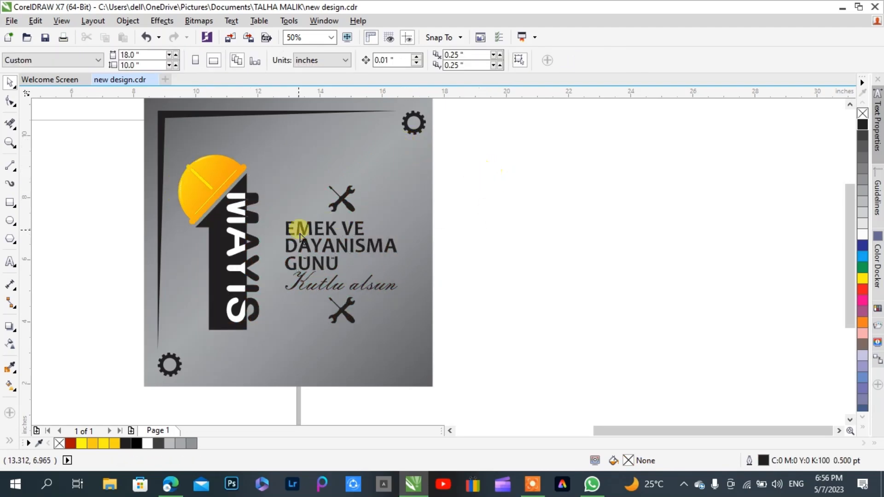
Ungroup the design and enlarge the helmeted 1 with its MAYIS lettering to about 2.84 by 6.17 inches
left_click(239, 255)
key("ctrl+u")
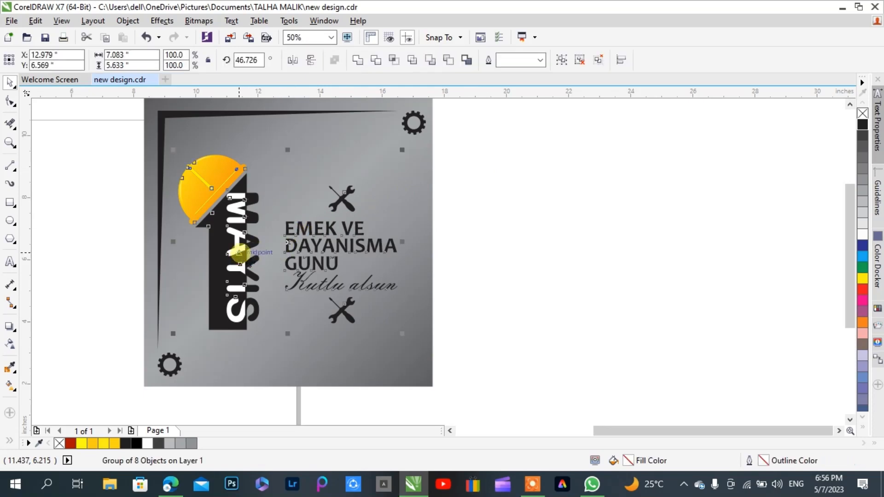
left_click(415, 229)
left_click(528, 232)
left_click_drag(115, 159, 274, 341)
left_click_drag(258, 156, 279, 140)
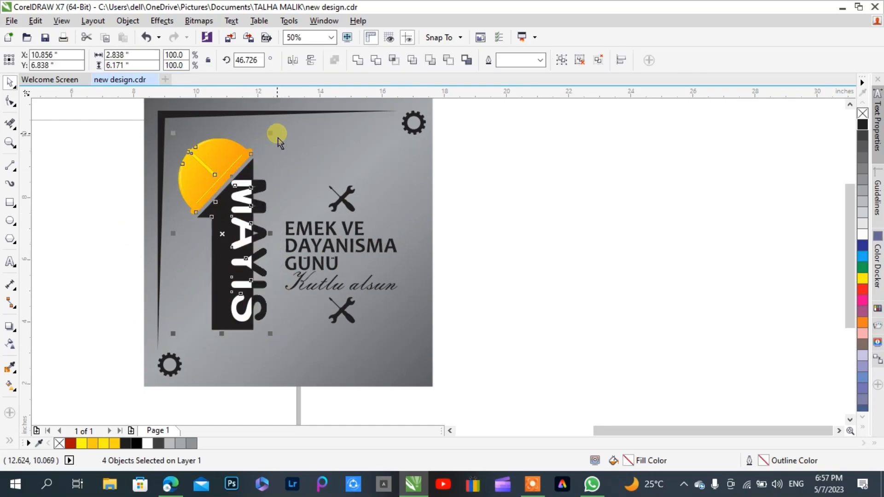
left_click_drag(175, 334, 164, 354)
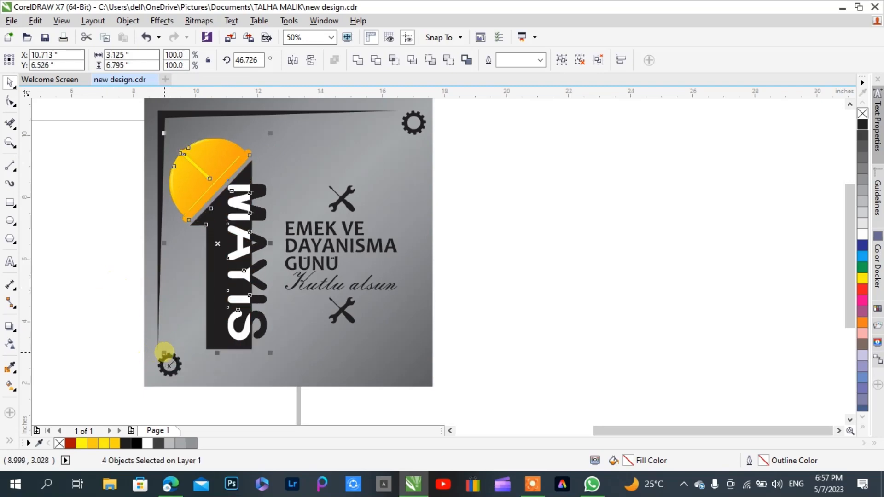
key("ctrl+z")
key("ctrl+z")
Group the helmet, the black 1 and the MAYIS lettering into one object, leaving out the slogan and tool icons
left_click(83, 260)
left_click(231, 243)
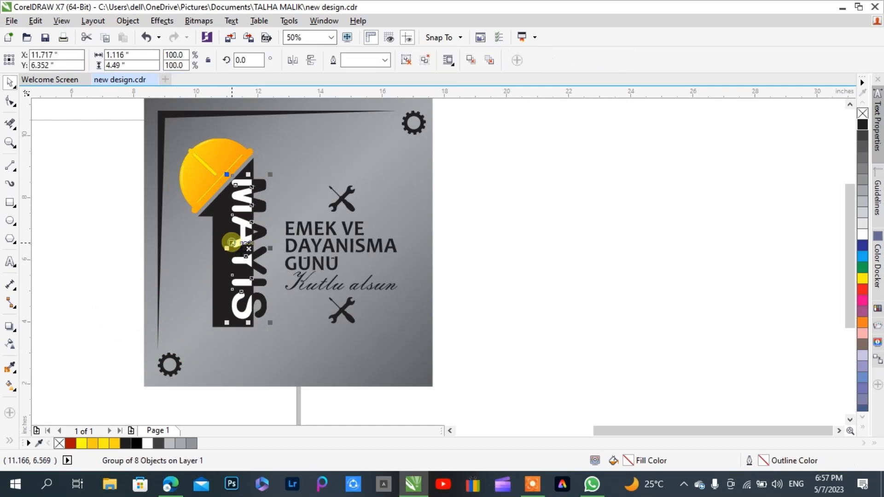
left_click(108, 153)
left_click_drag(117, 118, 280, 345)
key("ctrl+g")
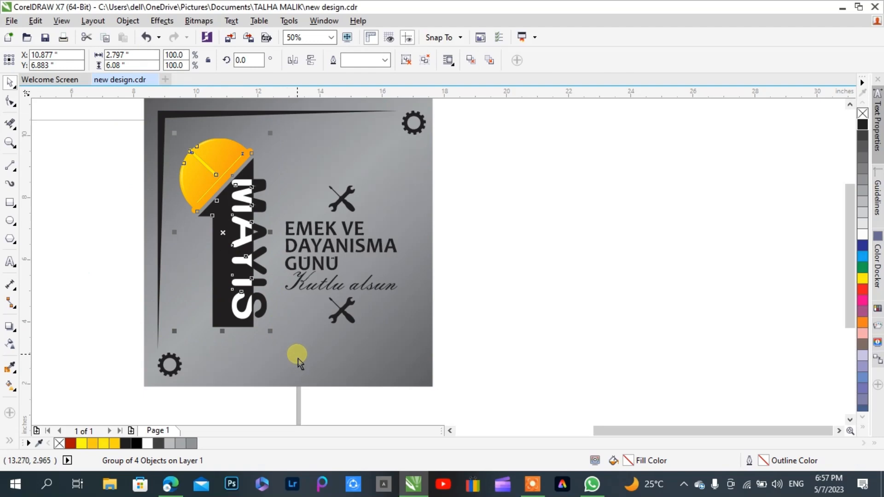
Centre the helmeted 1 group vertically on the gradient square and enlarge it slightly up and to the right
left_click(298, 359, "shift")
key("e")
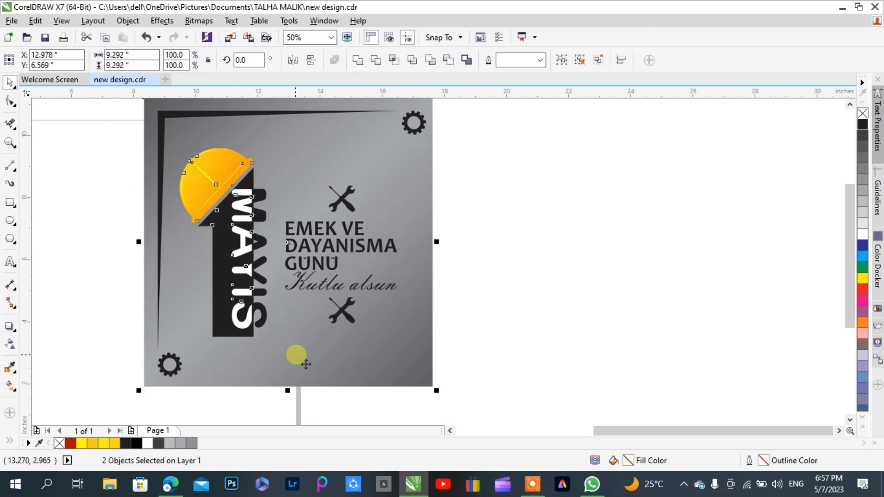
left_click(99, 248)
left_click(259, 154)
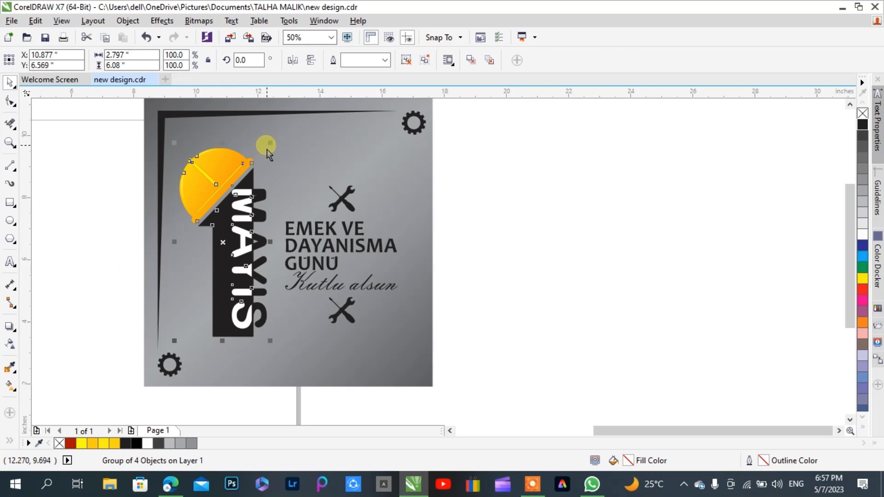
left_click_drag(270, 143, 276, 132)
left_click(432, 245)
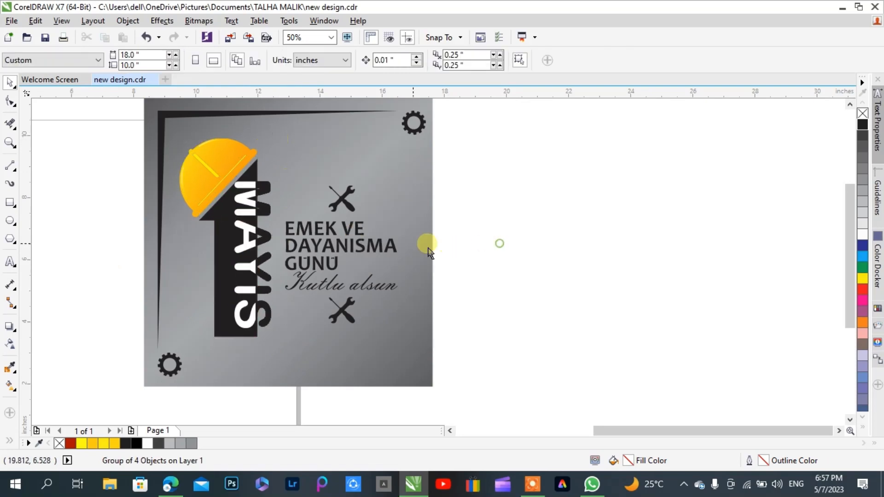
Group the slogan text, the Kutlu alsun line and the two tool icons into one object
left_click(350, 228)
left_click(466, 197)
left_click_drag(456, 152, 266, 360)
key("ctrl+g")
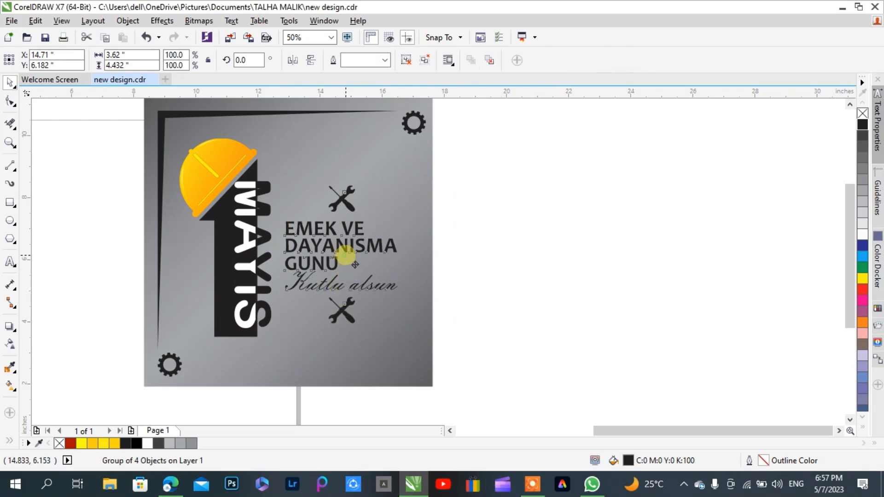
Move the slogan and tool icon group about 0.29 inches to the right and scale it down slightly about its centre
left_click_drag(355, 265, 364, 265)
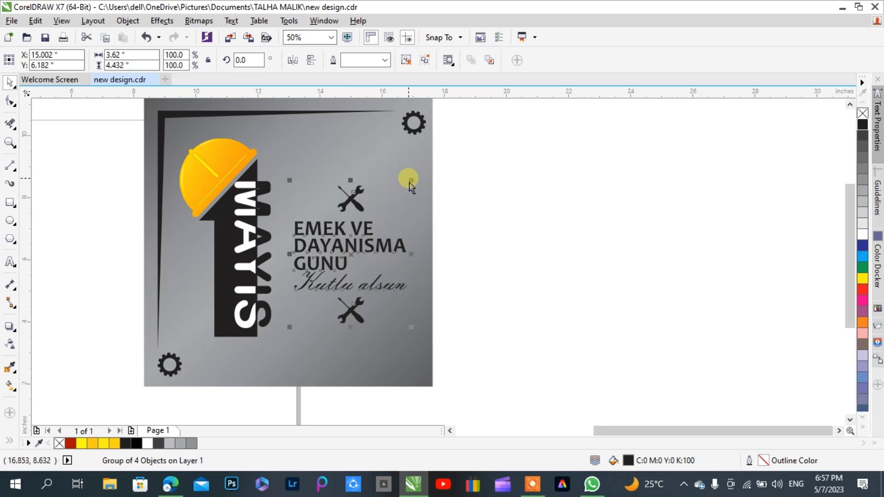
left_click_drag(418, 189, 410, 182)
left_click(487, 221)
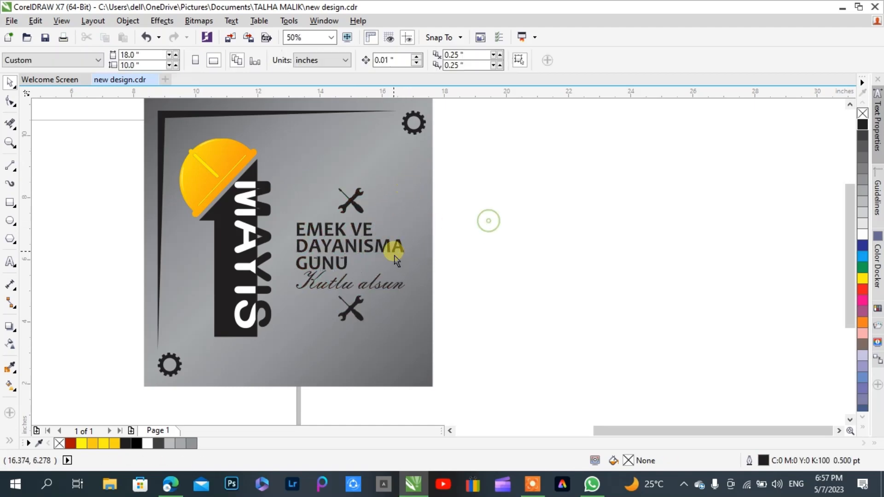
Group the gradient square with all its artwork into one object and centre it on the page
scroll(329, 216, "down", 1)
left_click_drag(450, 143, 188, 342)
key("ctrl+g")
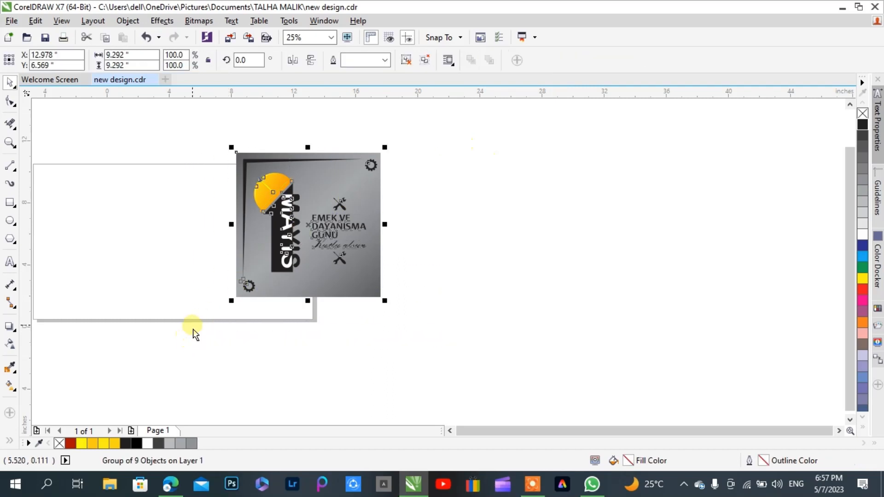
key("p")
left_click(408, 273)
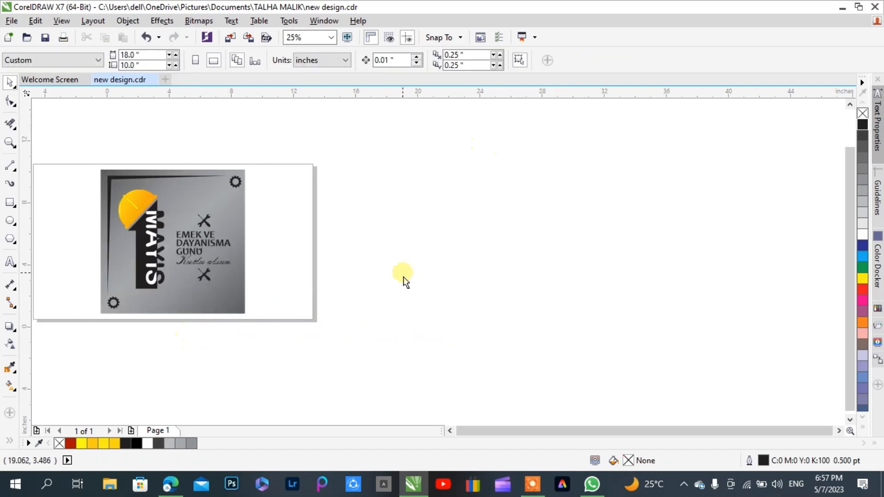
key("F4")
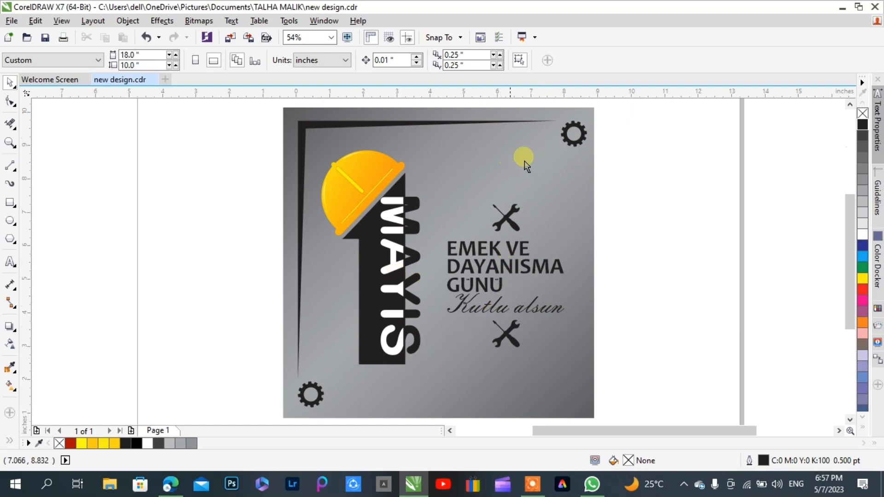
left_click(347, 37)
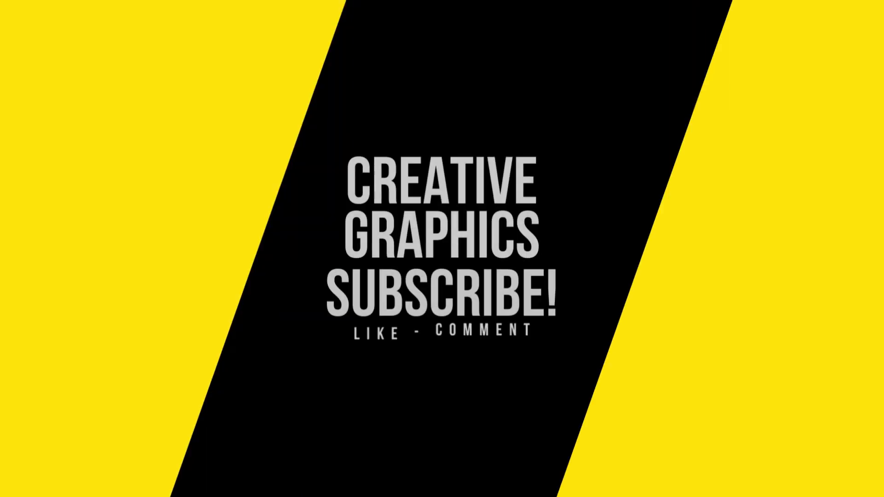